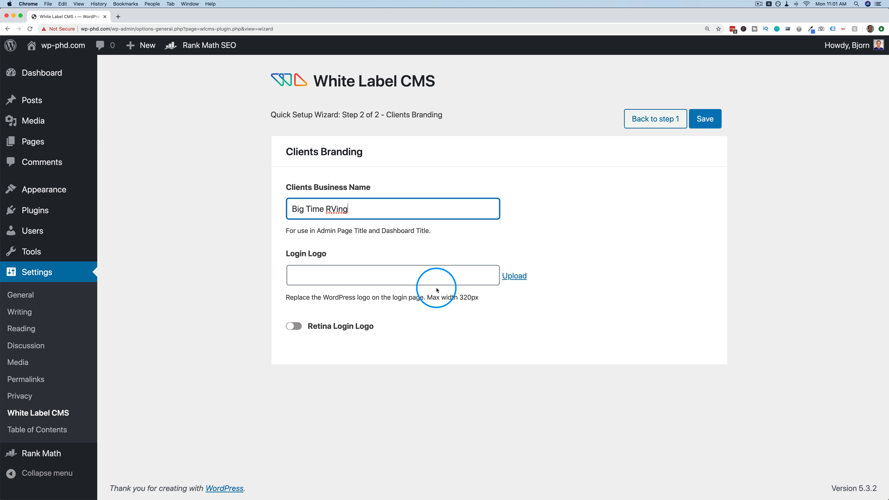
Set the orange RV icon (rving-with-family-icon.png) as the login logo, leaving Retina Login Logo off.
click(438, 278)
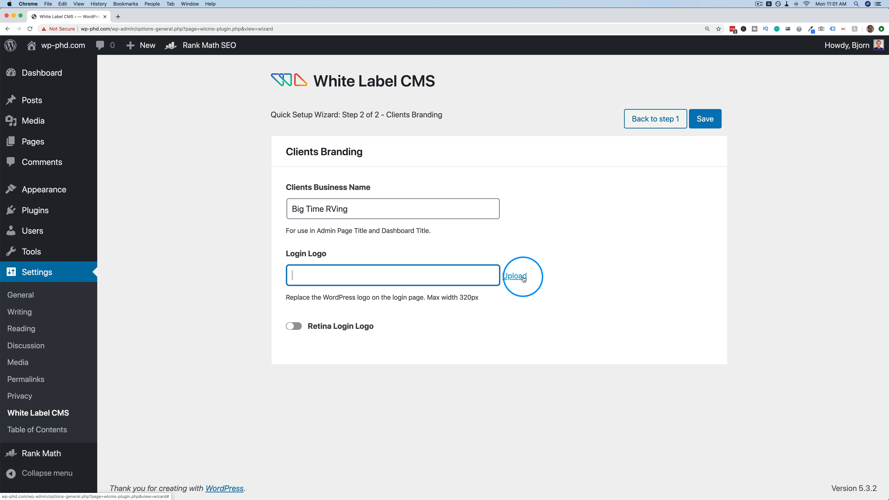
click(515, 275)
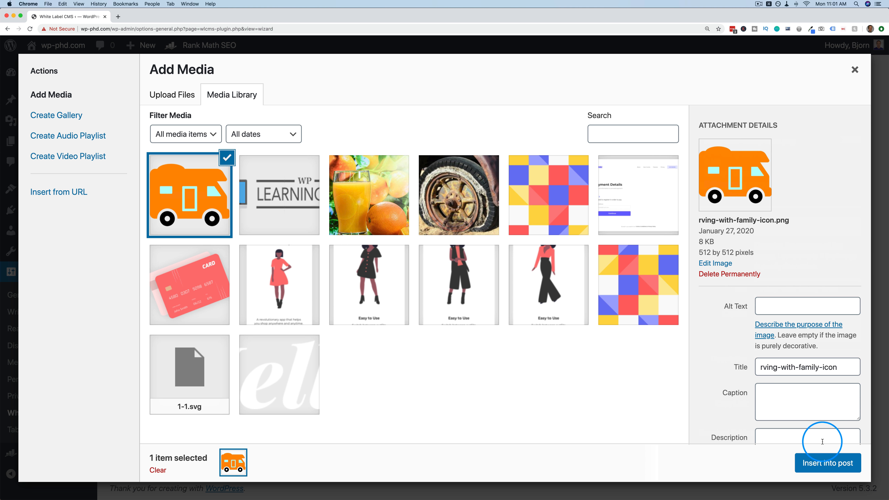
click(821, 461)
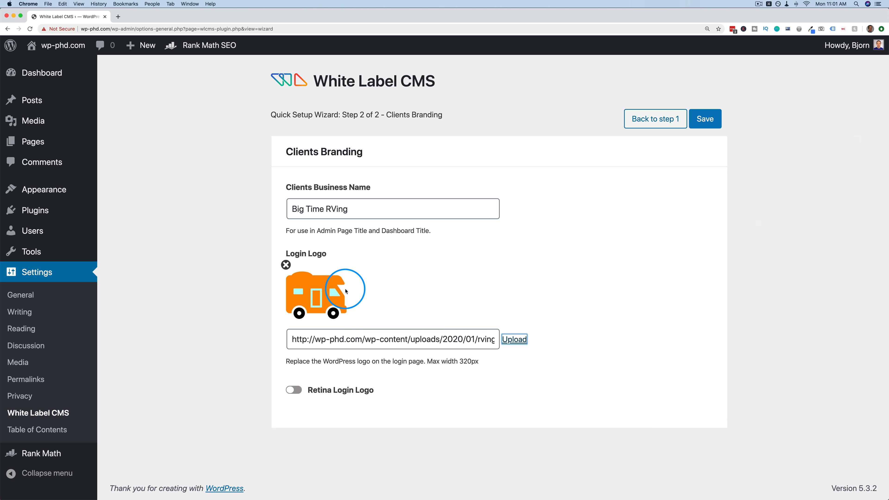
click(293, 390)
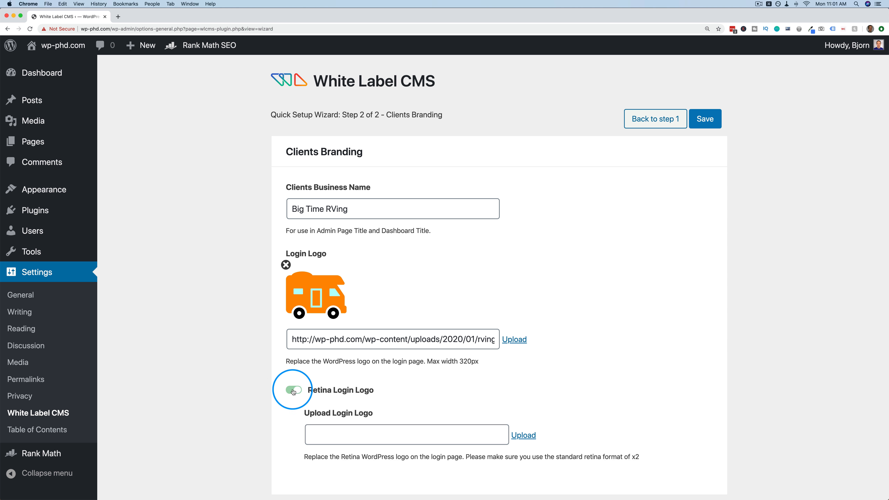
scroll(280, 374, down, 1)
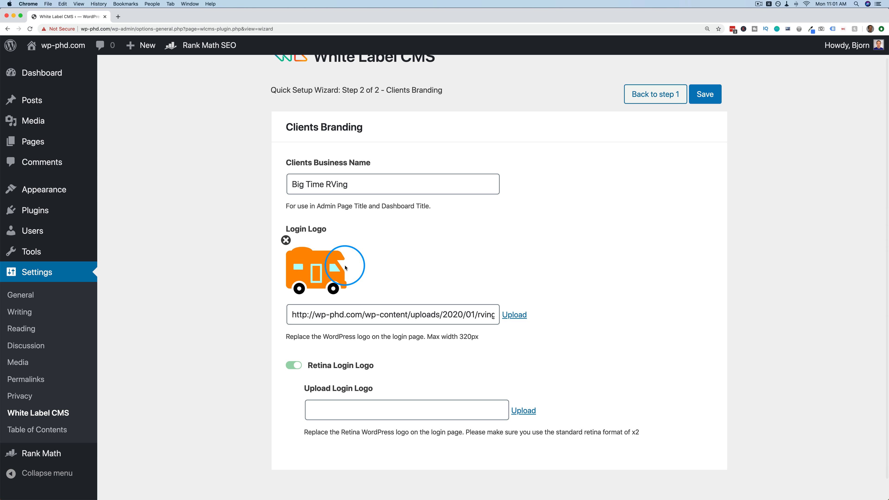
click(295, 365)
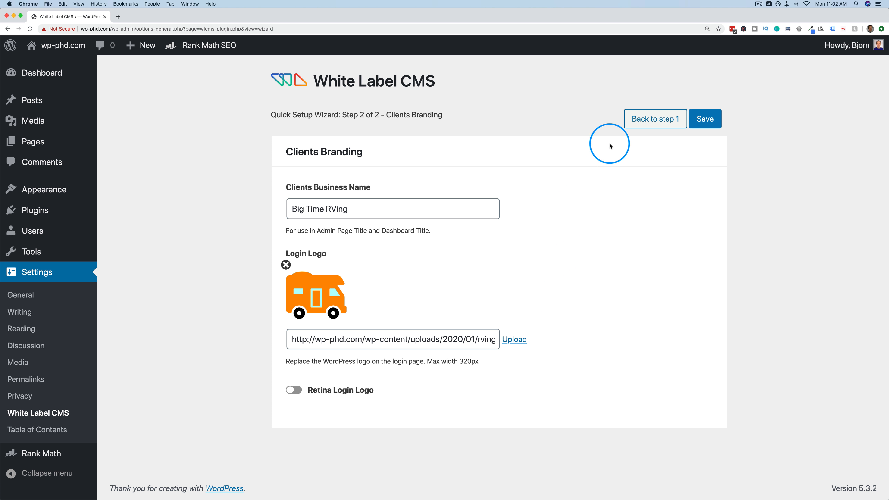
Save the setup wizard and scroll the Branding tab down to Admin Bar Branding.
click(710, 121)
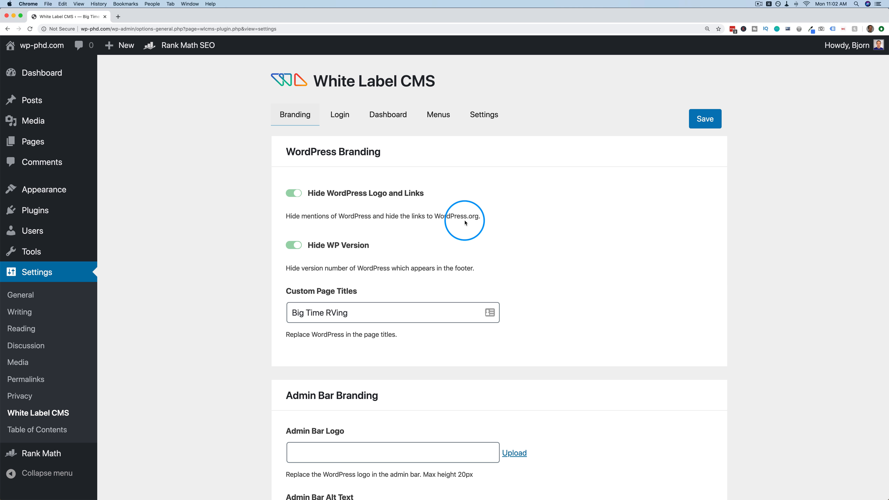
scroll(307, 233, down, 3)
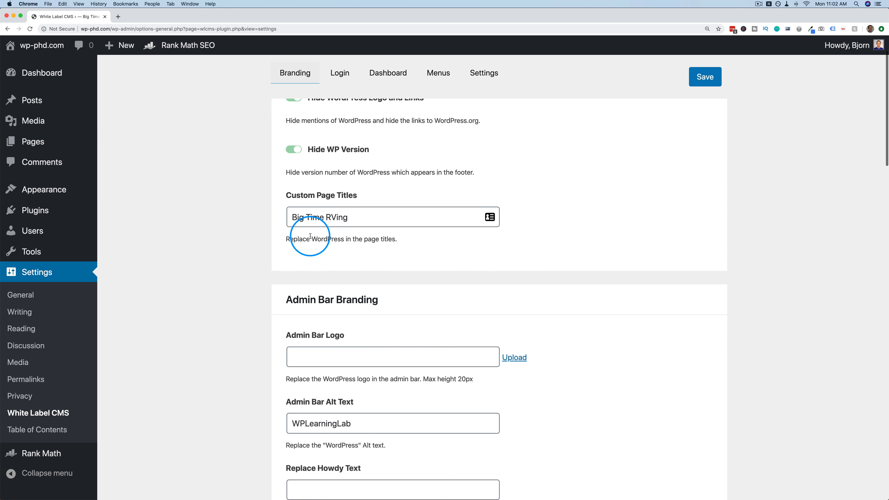
scroll(294, 153, down, 2)
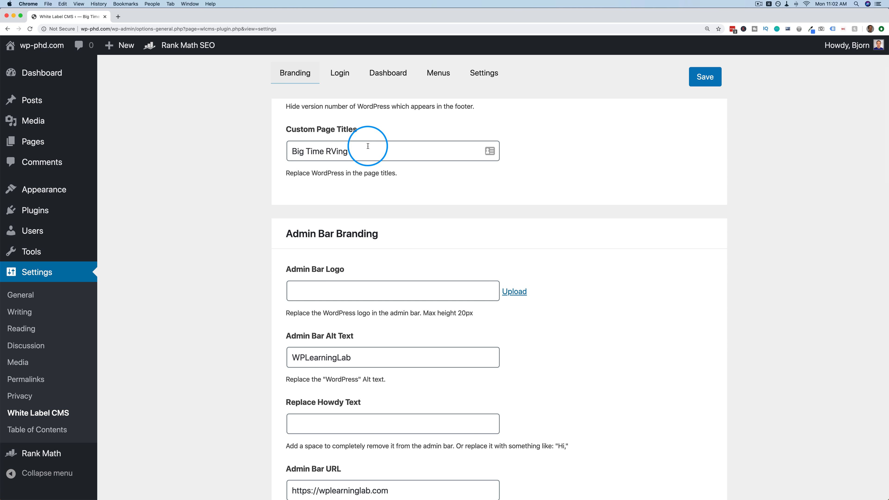
scroll(279, 193, down, 2)
scroll(279, 192, down, 3)
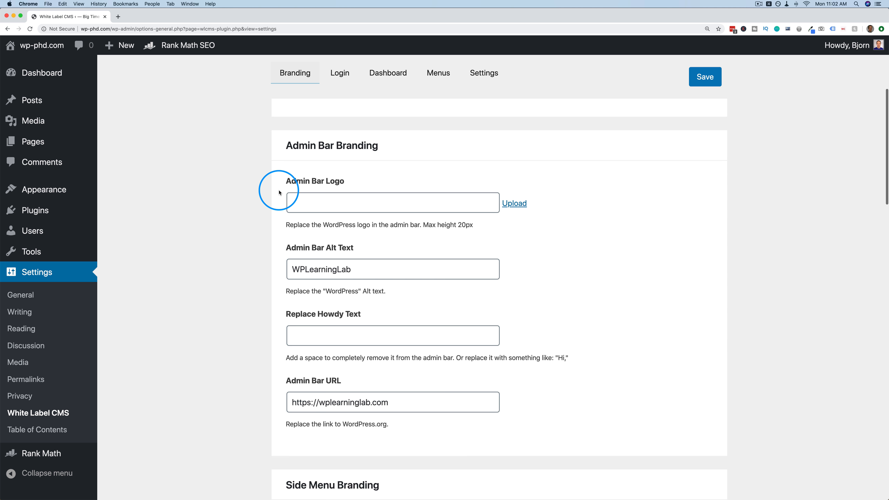
scroll(301, 177, up, 1)
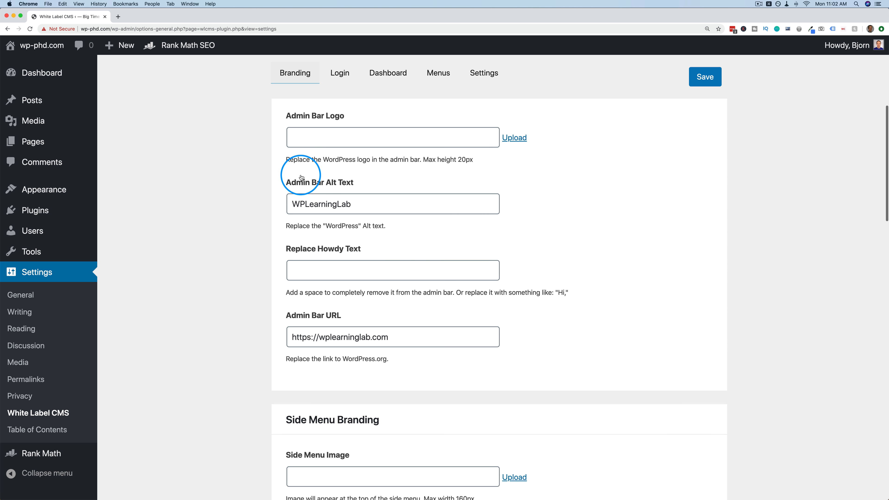
drag(326, 168, 360, 168)
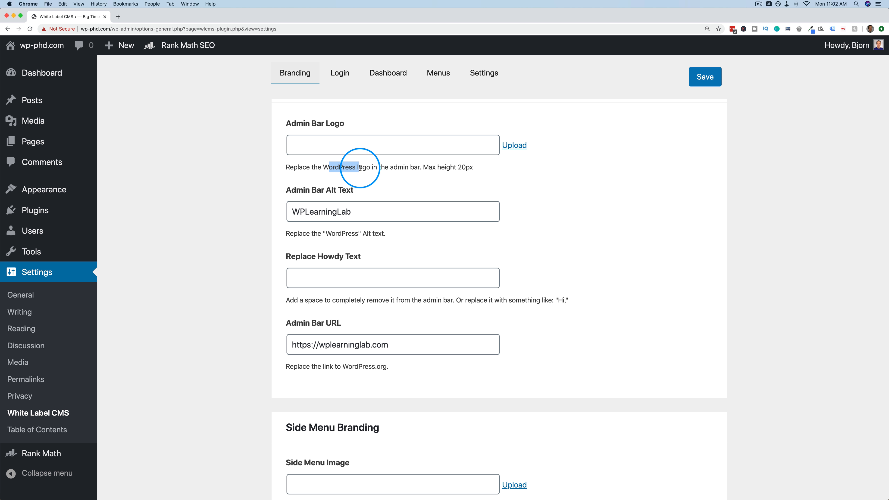
Set the wpll-logo-gray image as the Admin Bar Logo.
click(509, 145)
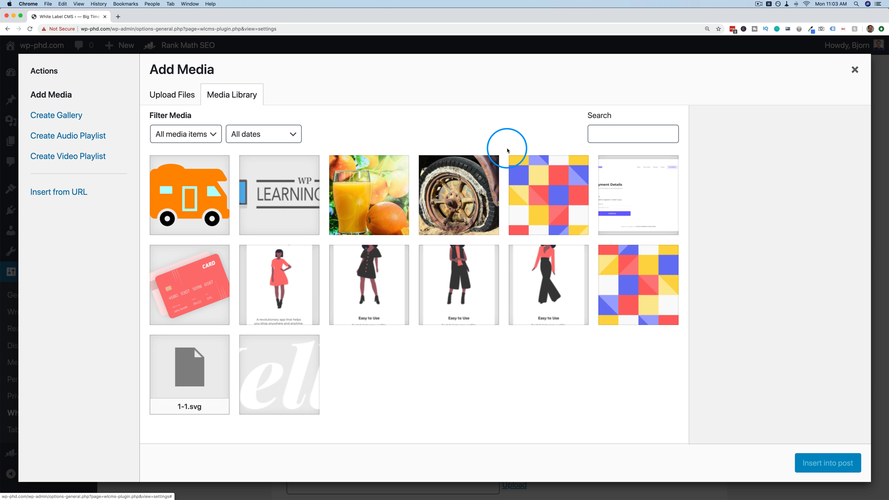
click(287, 207)
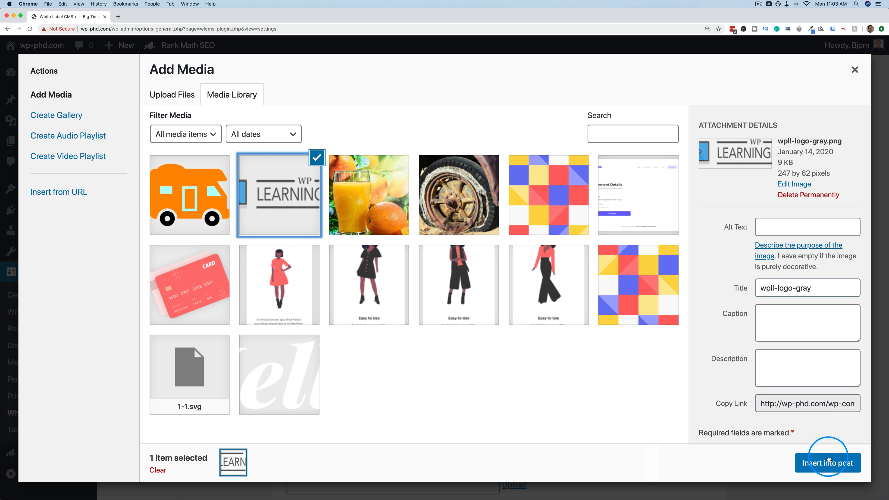
click(827, 461)
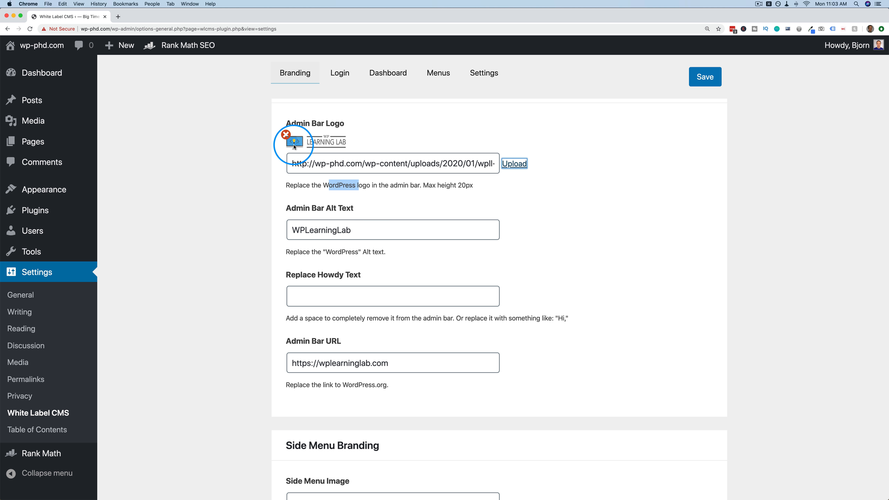
Enter 'Hello there' as the Replace Howdy Text.
scroll(286, 203, down, 2)
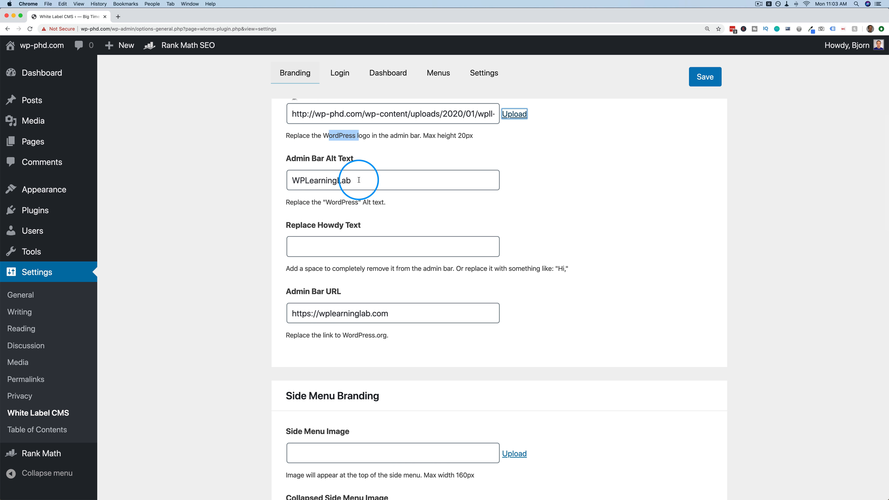
scroll(308, 209, down, 2)
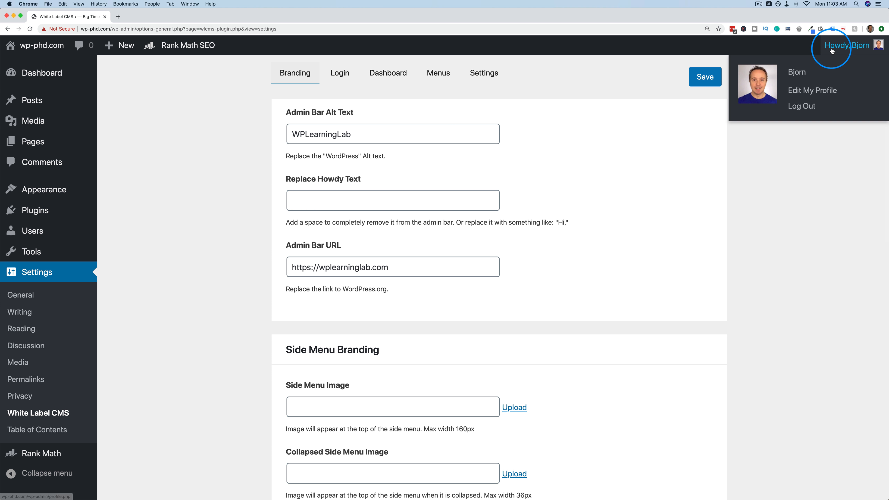
click(306, 204)
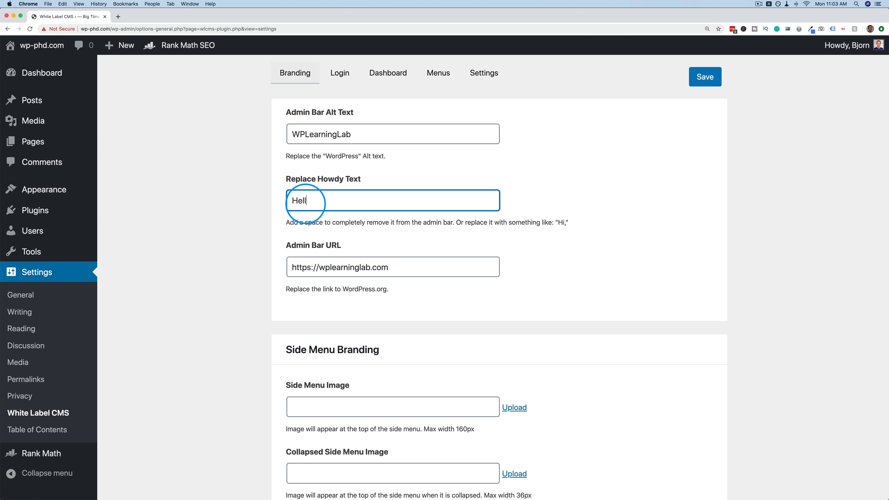
text(Hello there)
scroll(305, 203, down, 2)
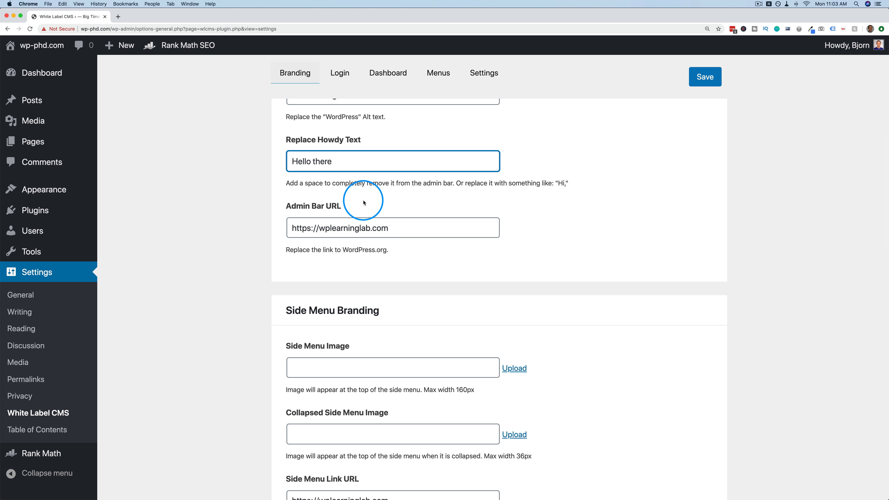
drag(388, 228, 283, 230)
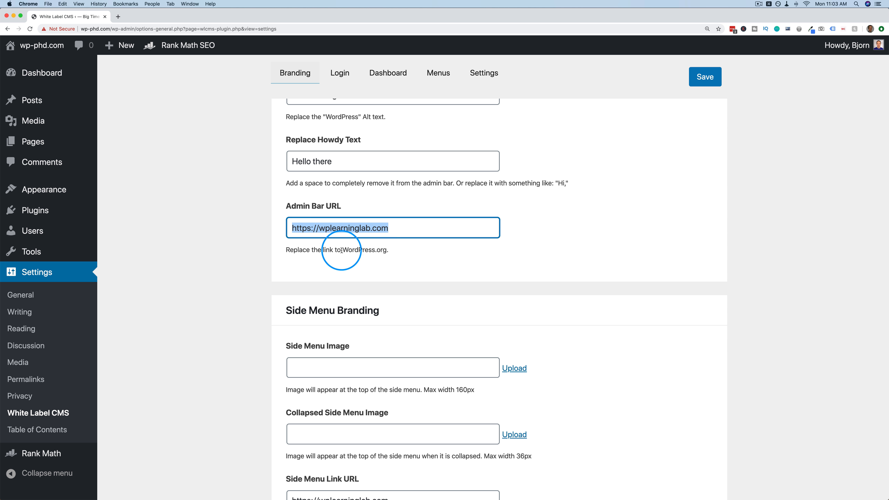
Review the Side Menu and Footer Branding sections, then save the branding settings.
scroll(259, 278, down, 4)
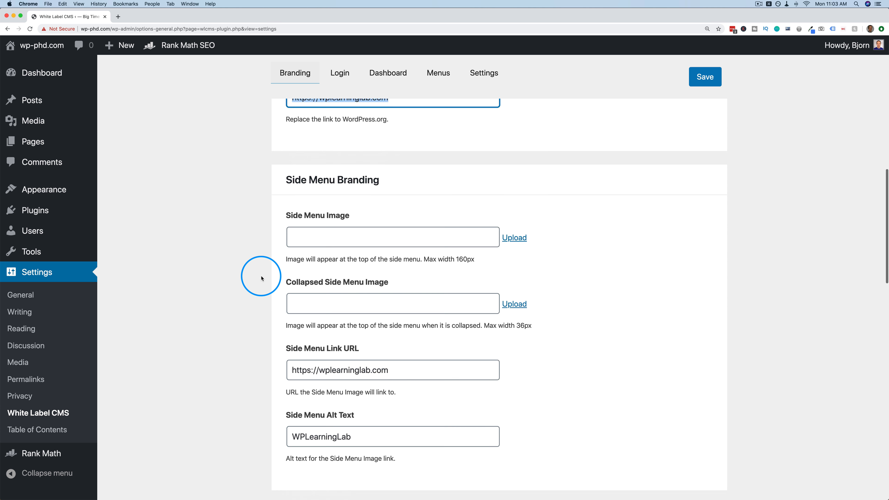
scroll(261, 277, down, 2)
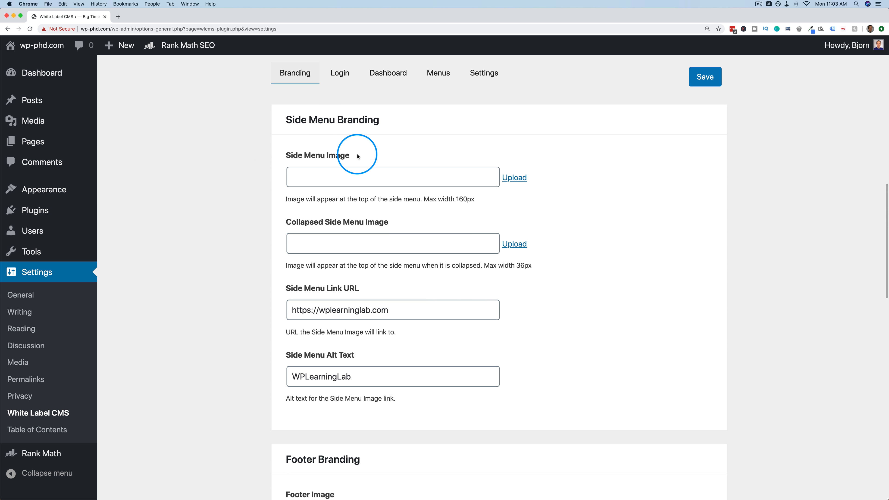
scroll(345, 204, down, 1)
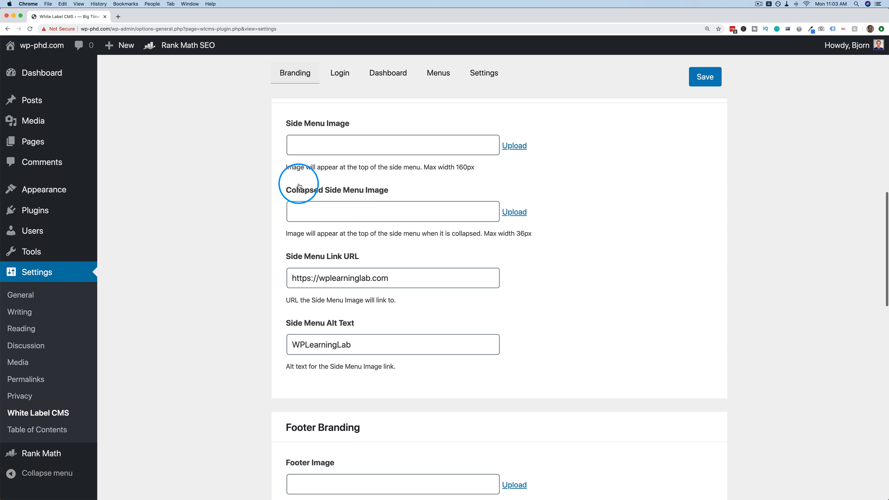
drag(289, 170, 450, 175)
scroll(400, 199, down, 6)
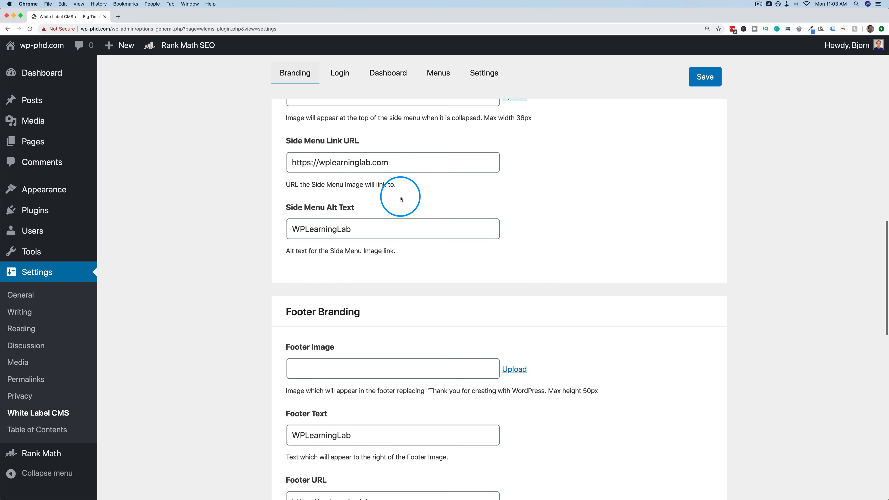
scroll(349, 266, down, 3)
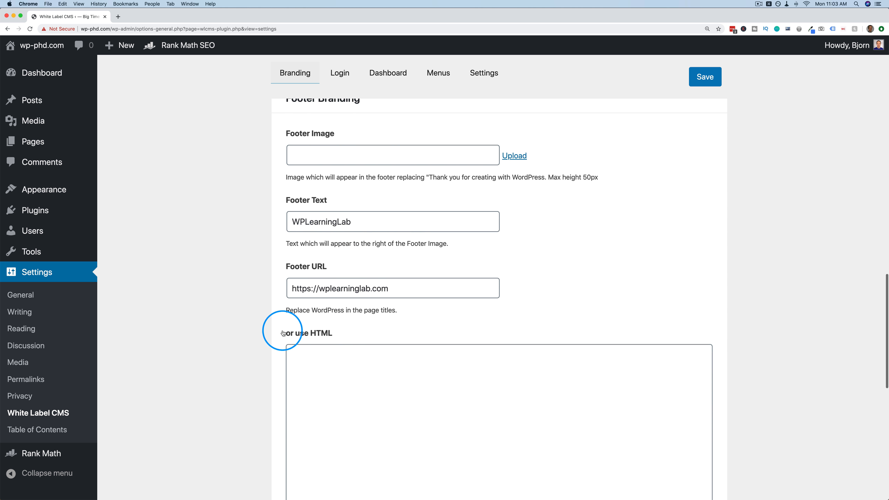
scroll(300, 202, down, 6)
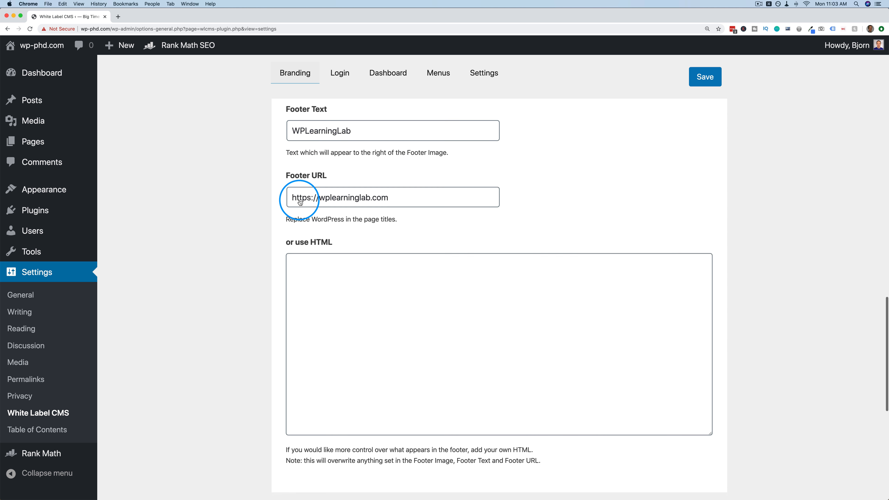
scroll(300, 203, down, 1)
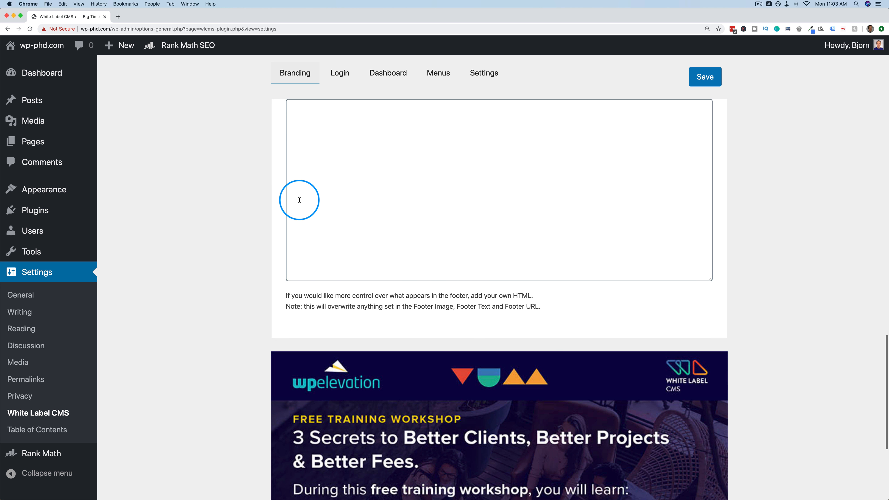
scroll(300, 202, up, 15)
scroll(300, 202, up, 14)
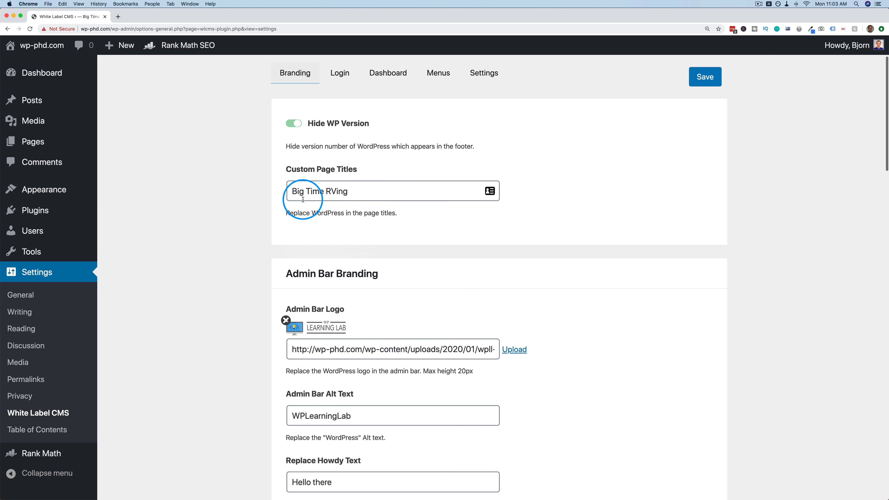
click(705, 82)
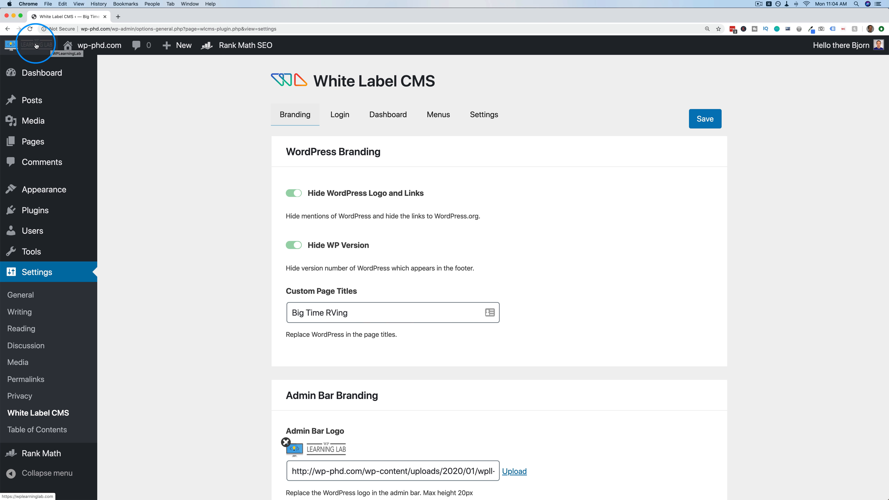
mouse_move(815, 48)
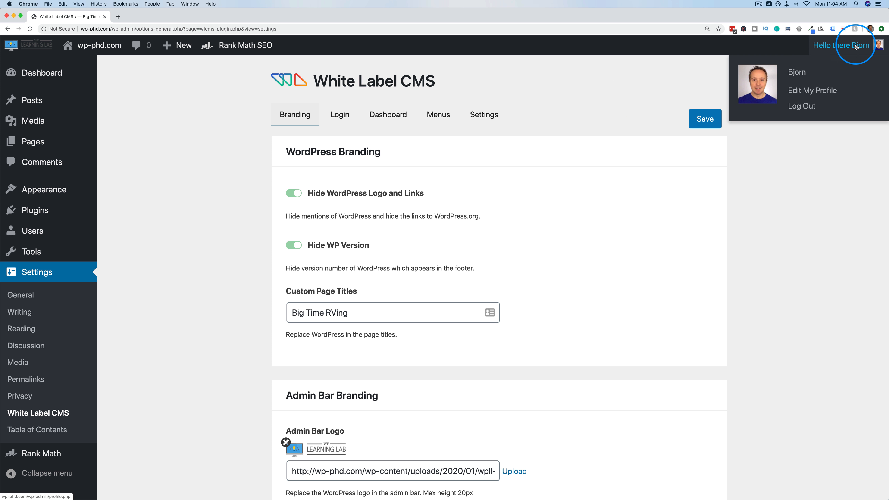
scroll(246, 114, down, 20)
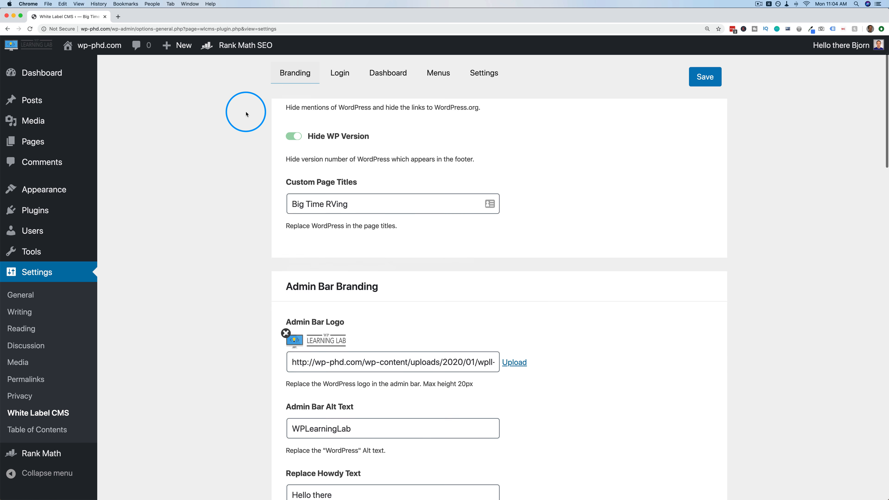
scroll(246, 114, down, 10)
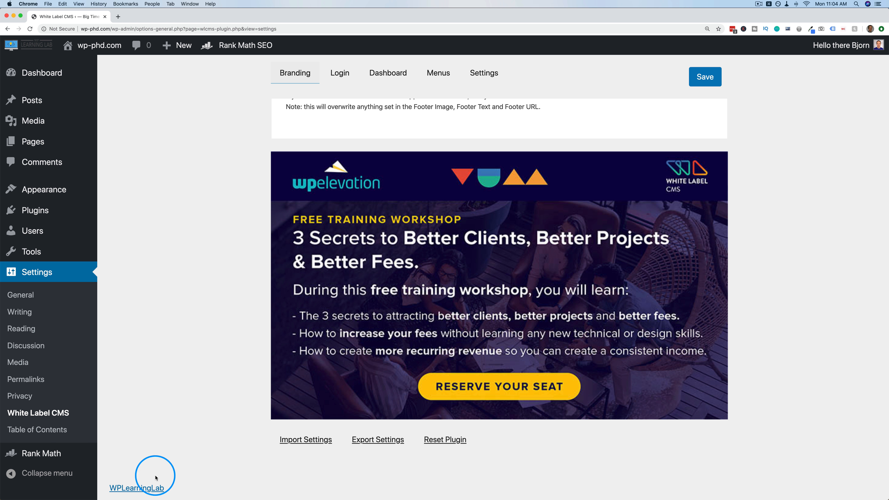
scroll(287, 379, up, 20)
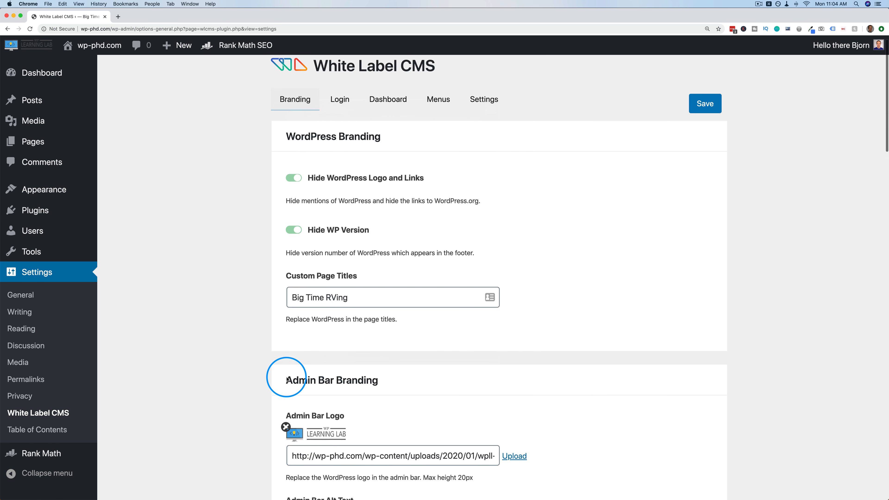
Open the Login settings and live-preview the login page with its 512 × 512 px RV logo.
click(340, 114)
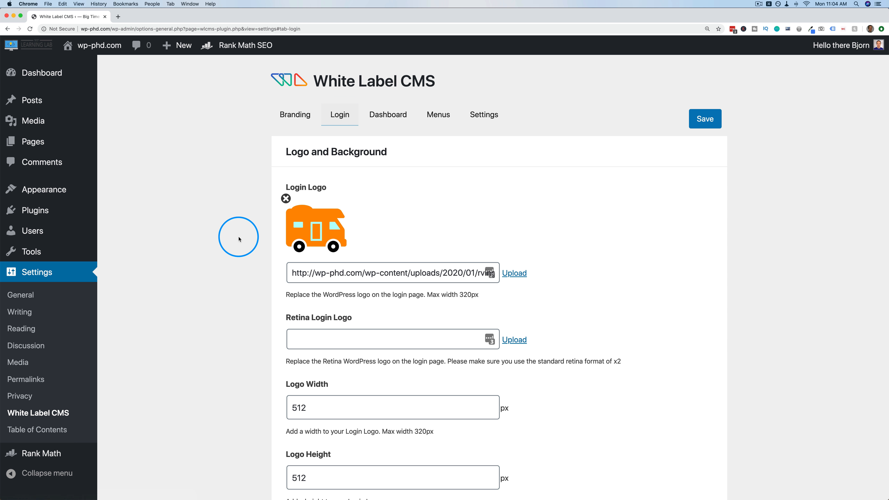
scroll(266, 232, down, 7)
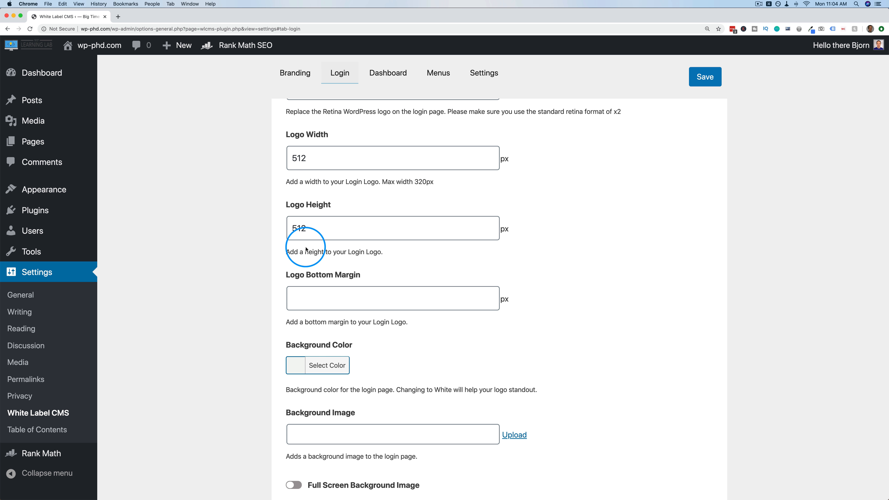
scroll(260, 245, down, 5)
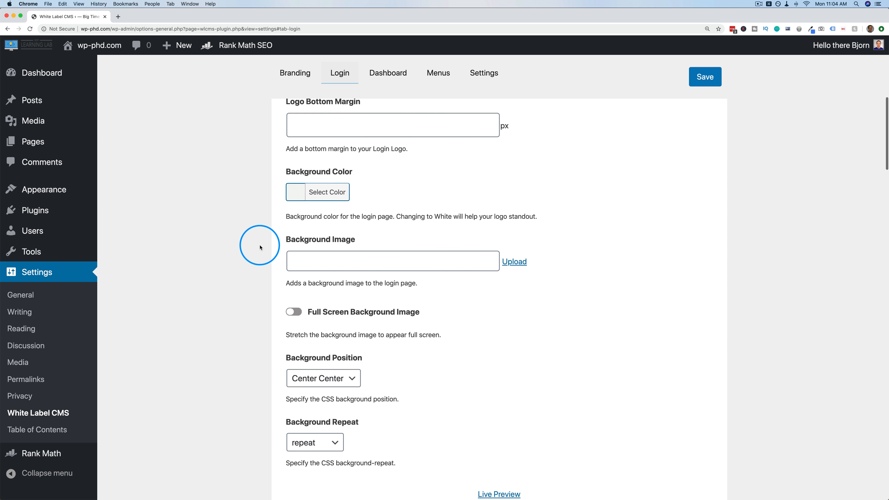
scroll(259, 247, down, 6)
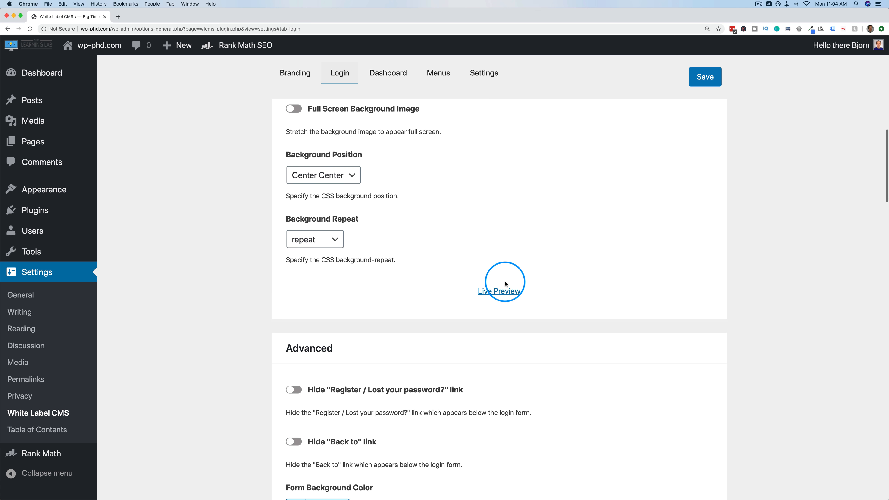
click(500, 292)
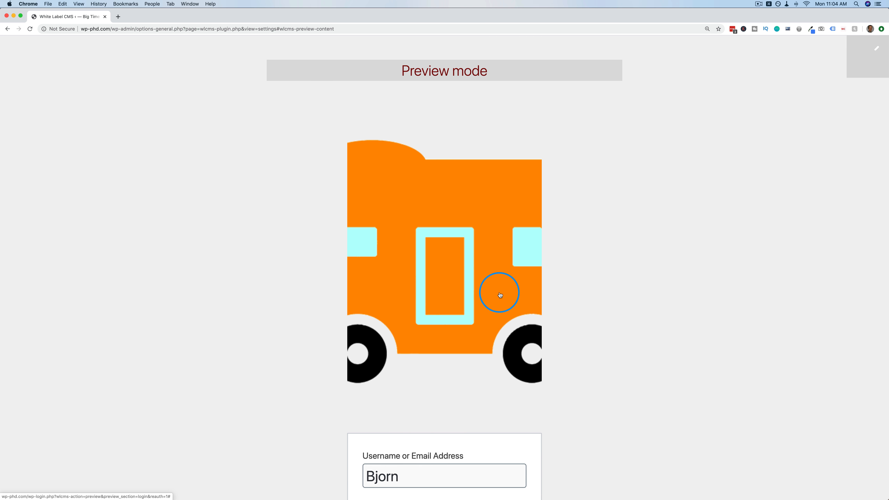
scroll(405, 312, down, 5)
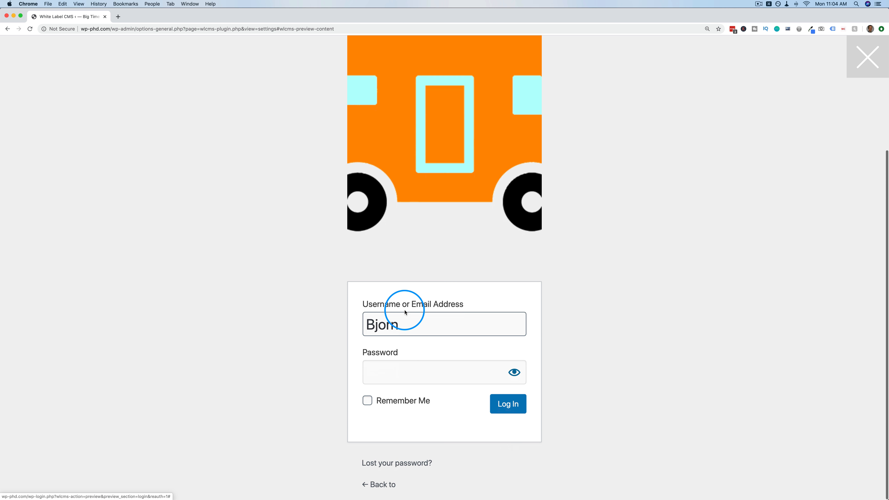
scroll(406, 313, up, 5)
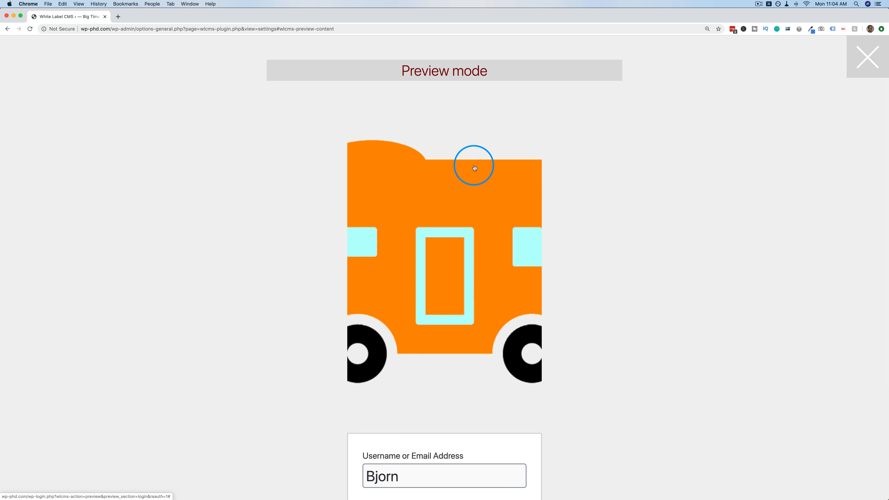
Try a 40 px Logo Width and preview the smaller login logo.
click(17, 31)
scroll(308, 159, up, 10)
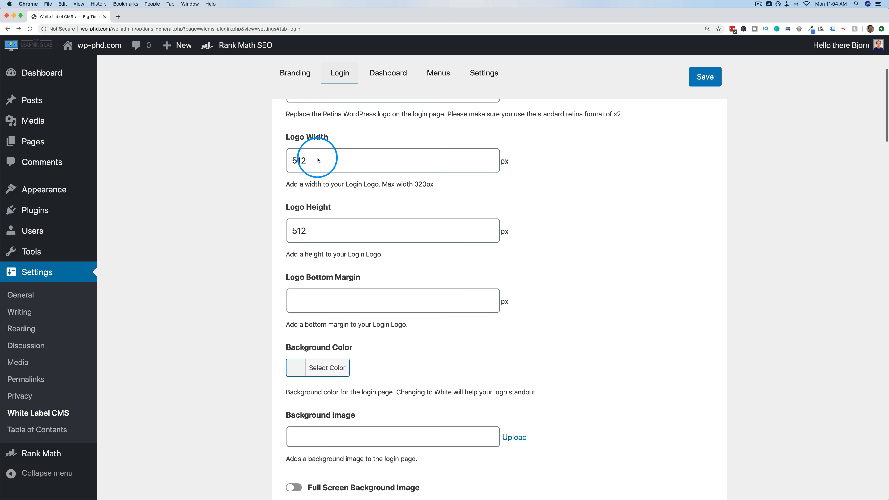
drag(306, 180, 292, 179)
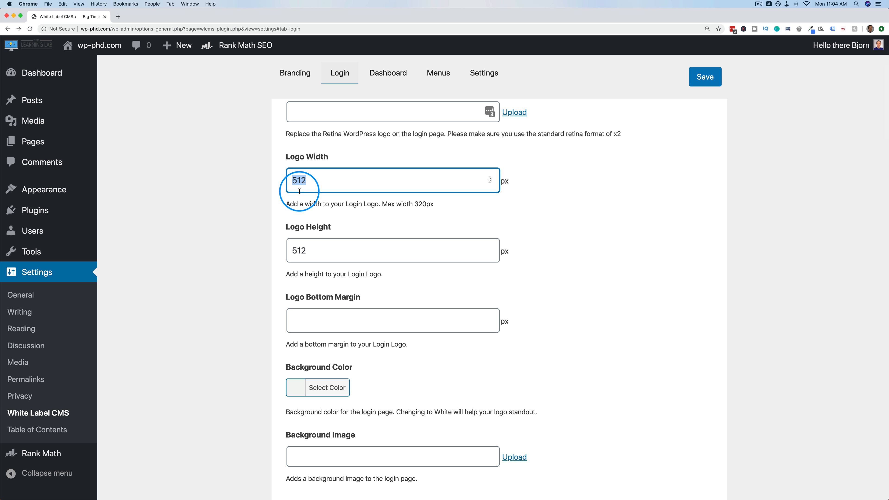
text(40)
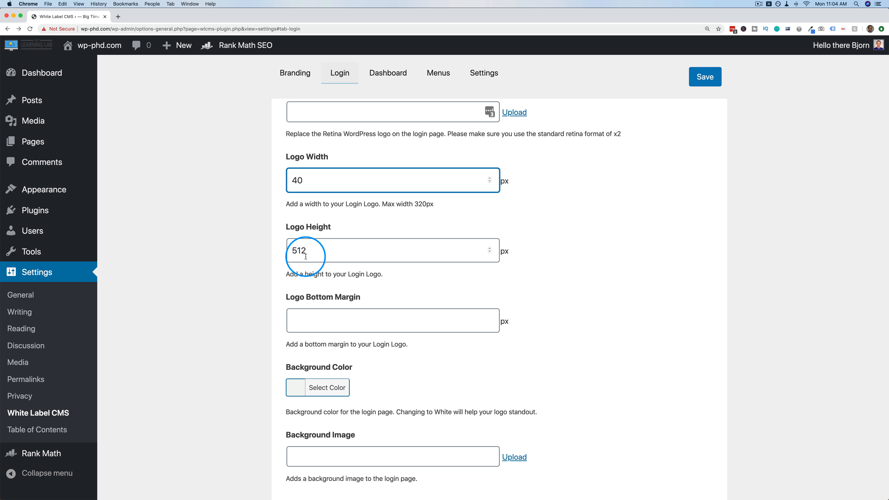
drag(307, 251, 286, 252)
click(506, 340)
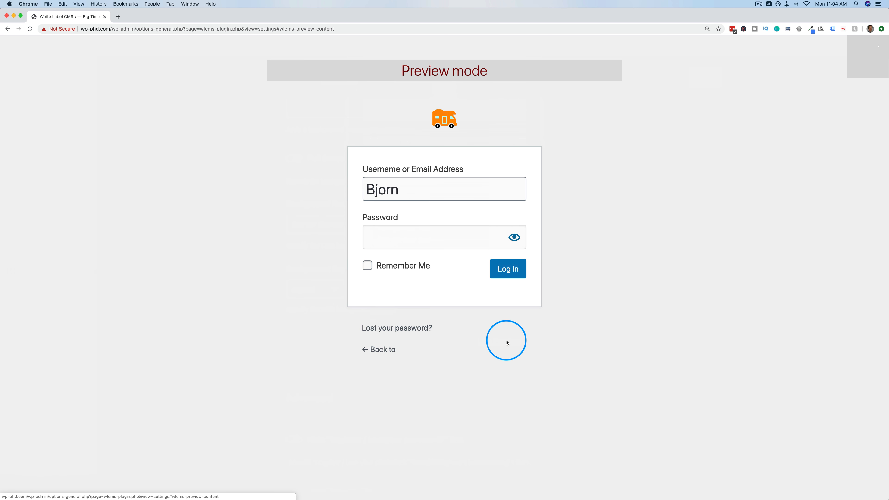
click(7, 29)
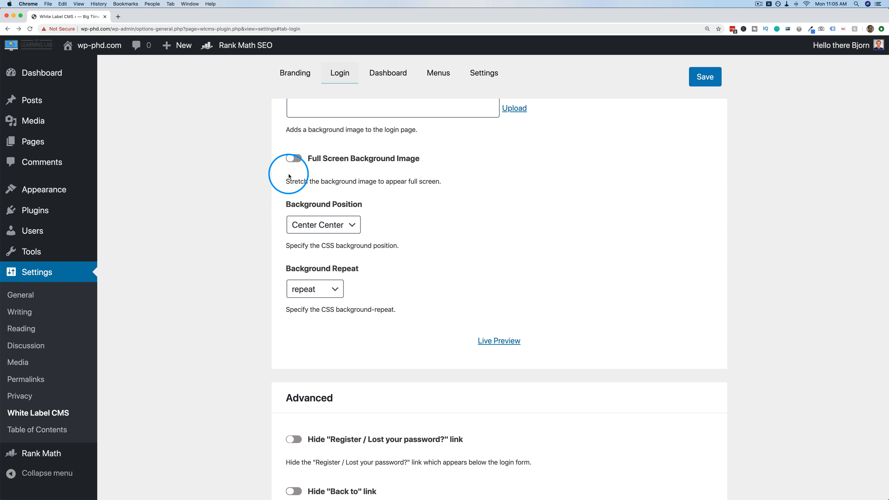
Set Logo Width and Logo Height to 60 px and preview the resized login logo.
scroll(289, 175, up, 10)
double_click(290, 175)
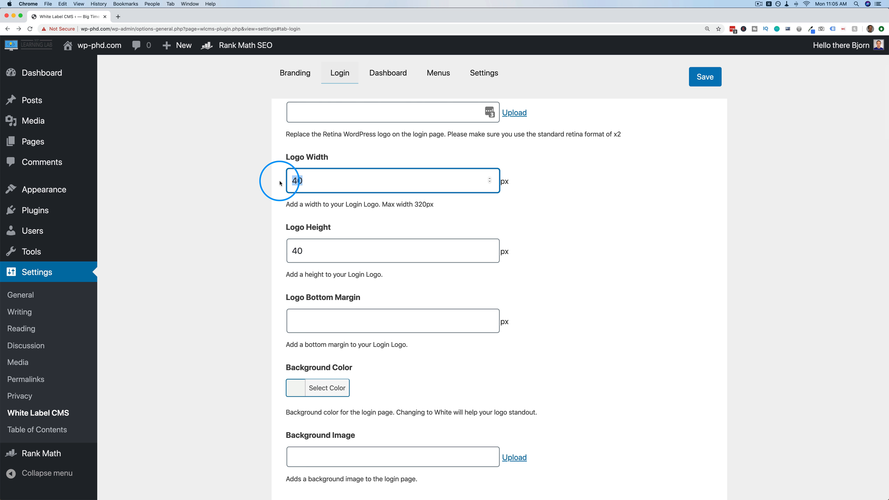
text(60)
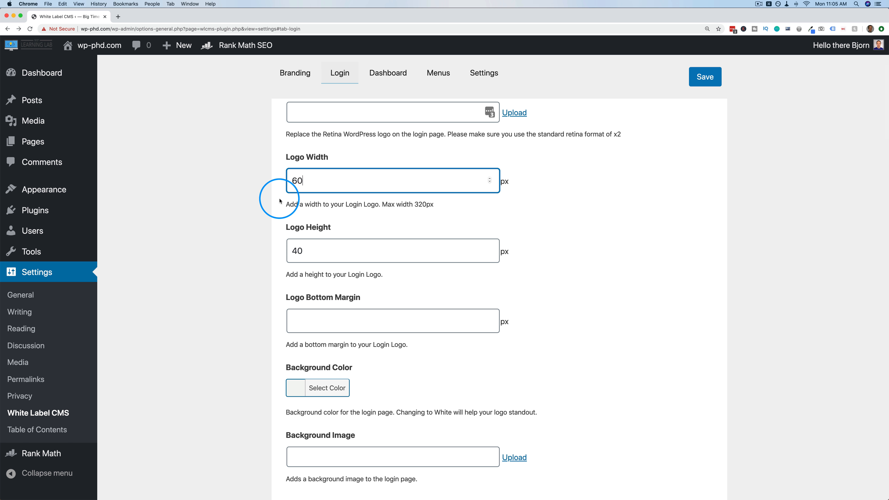
double_click(299, 251)
text(60)
scroll(280, 294, down, 3)
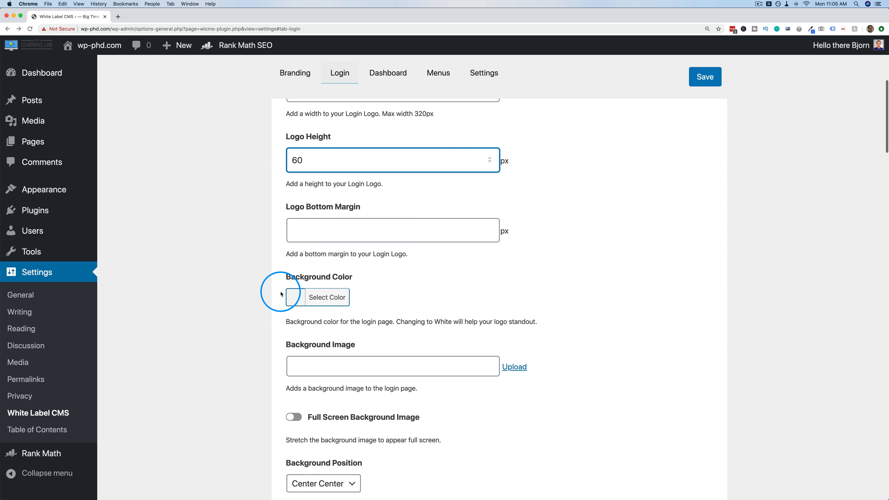
scroll(278, 289, down, 10)
click(488, 277)
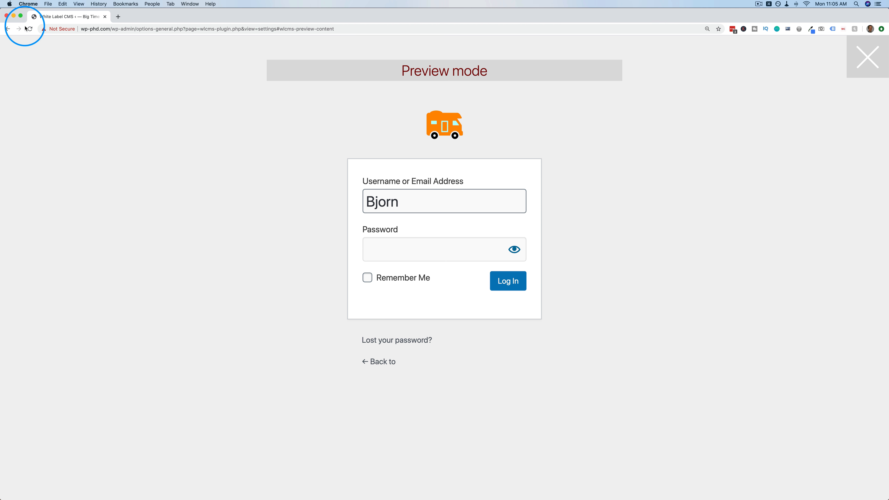
click(6, 32)
scroll(329, 254, up, 15)
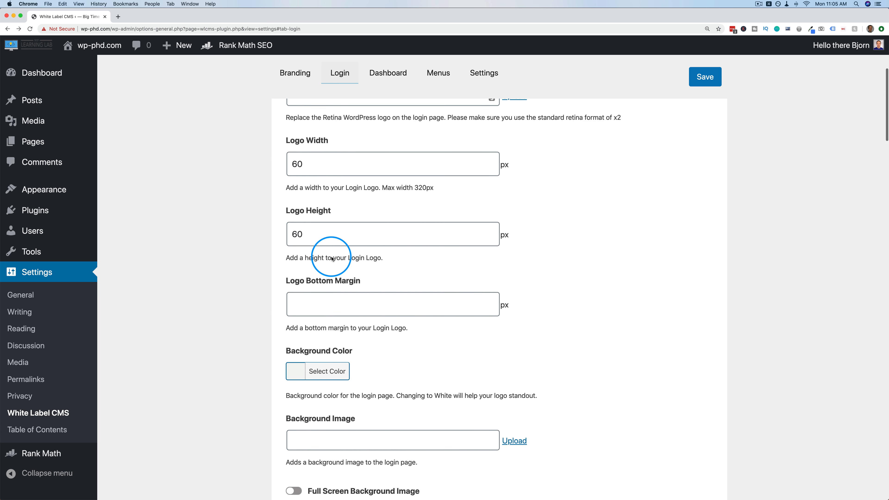
scroll(332, 257, down, 5)
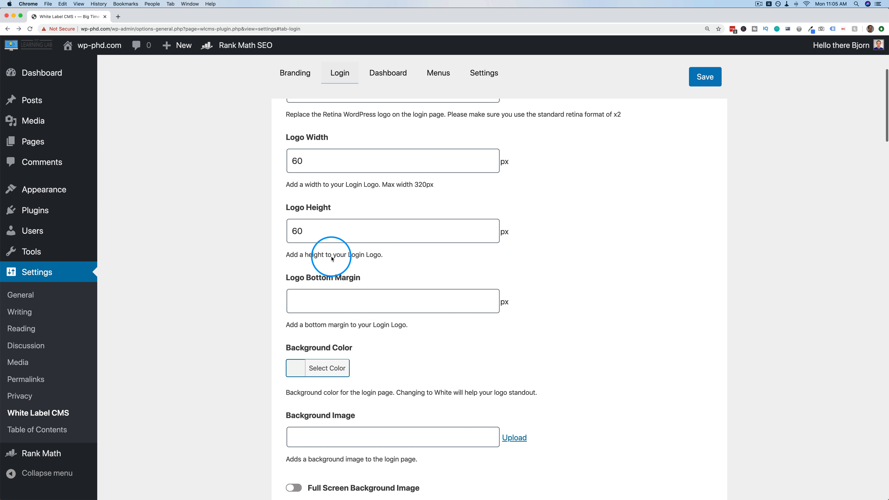
scroll(332, 258, down, 3)
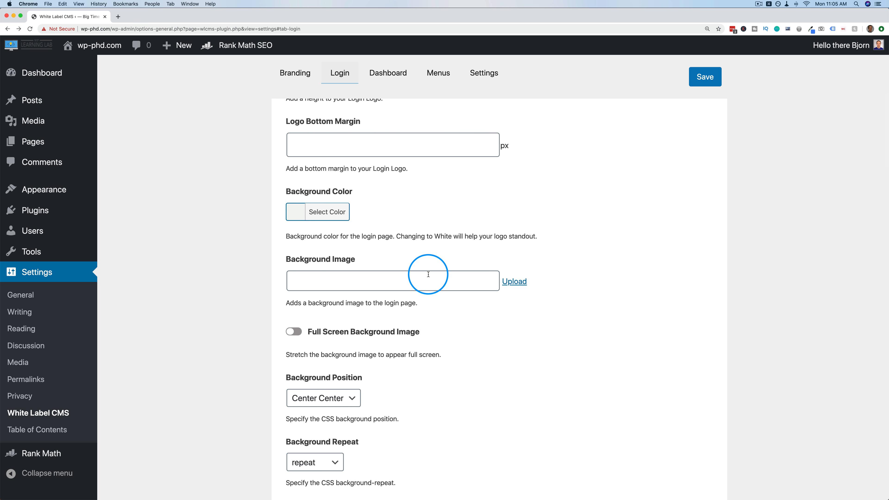
Insert low-tire-pressure.jpg as the login page background image.
click(514, 282)
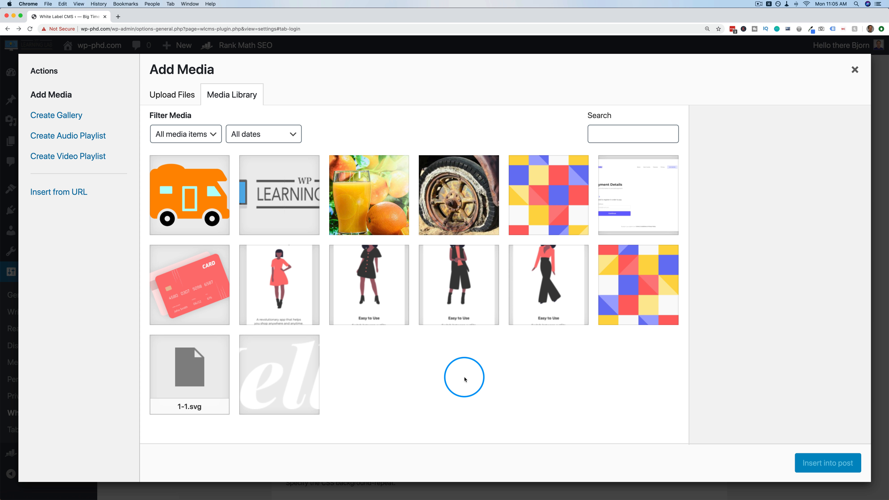
click(464, 201)
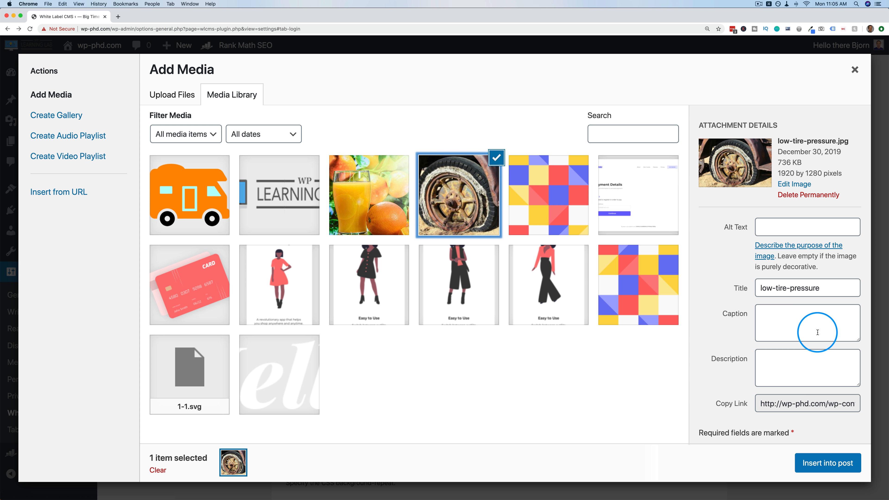
click(826, 464)
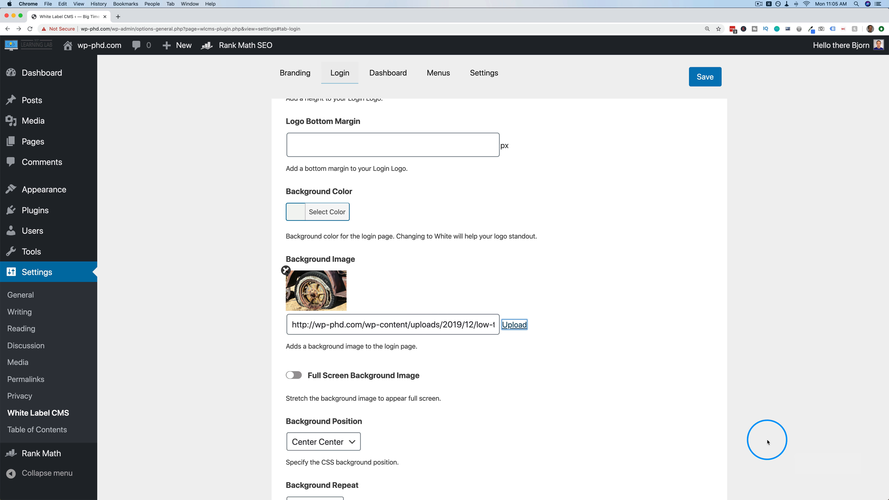
Enable Full Screen Background Image, set Background Repeat to no-repeat, and preview the login page.
scroll(240, 299, down, 5)
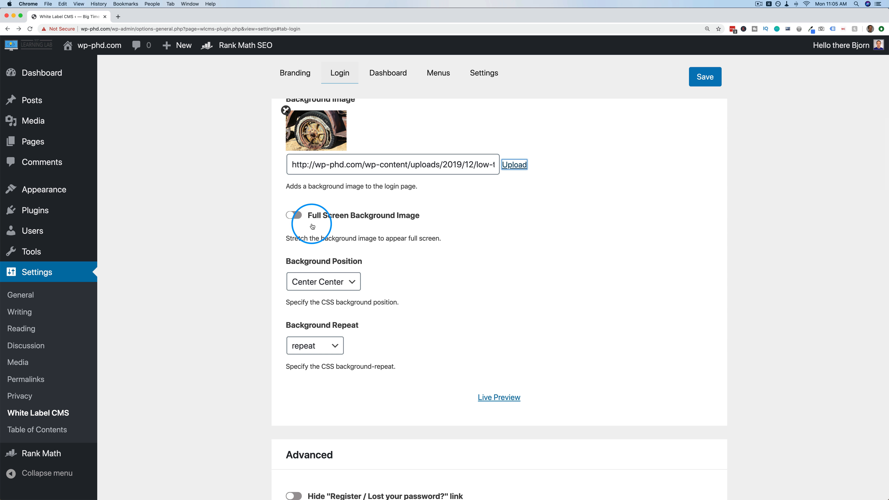
click(293, 216)
scroll(273, 289, down, 1)
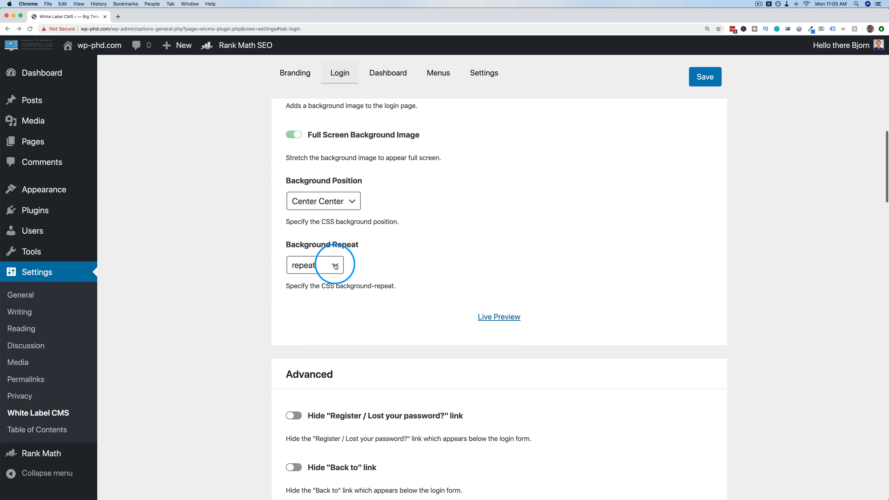
click(333, 266)
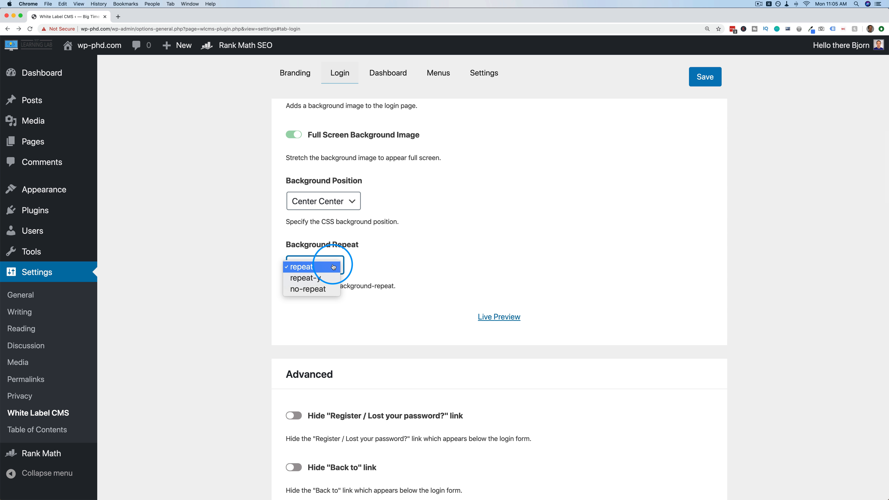
click(290, 289)
click(499, 324)
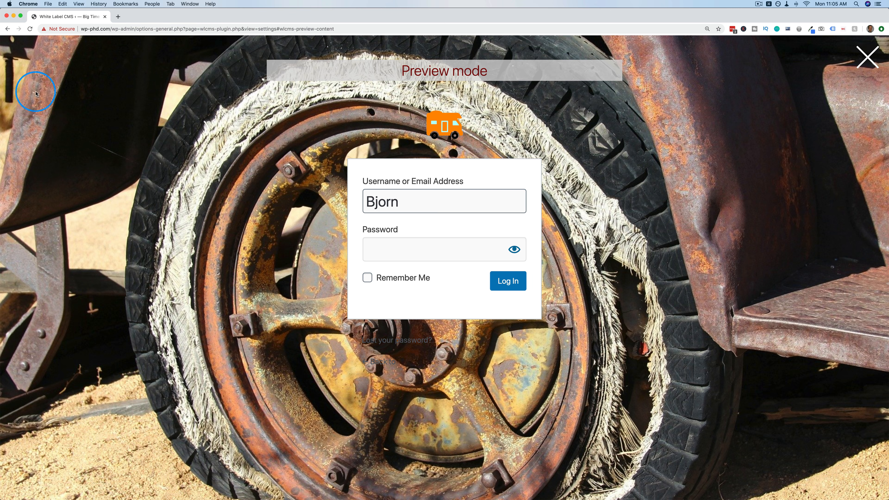
click(10, 34)
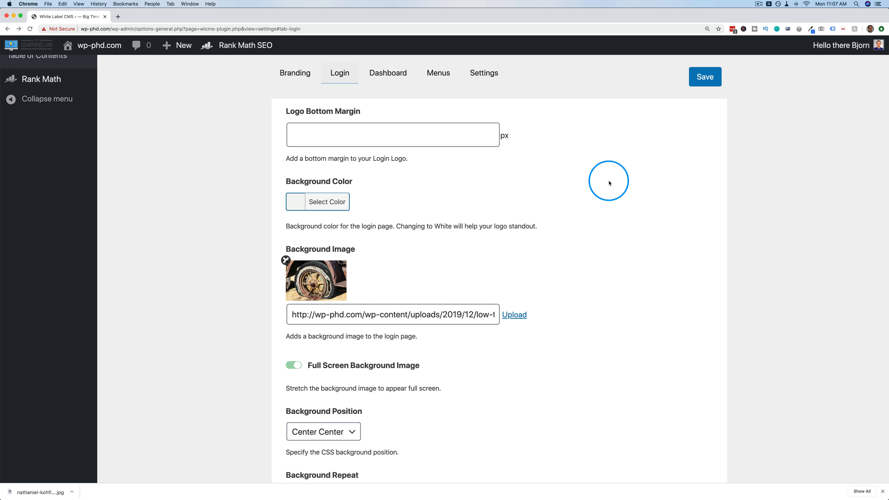
Remove the tire photo and upload rving.jpg as the new login background image.
click(286, 260)
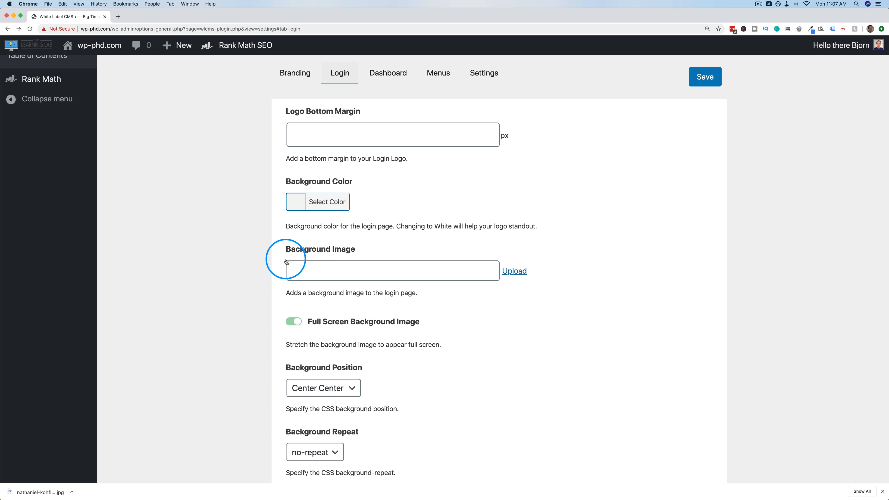
click(516, 271)
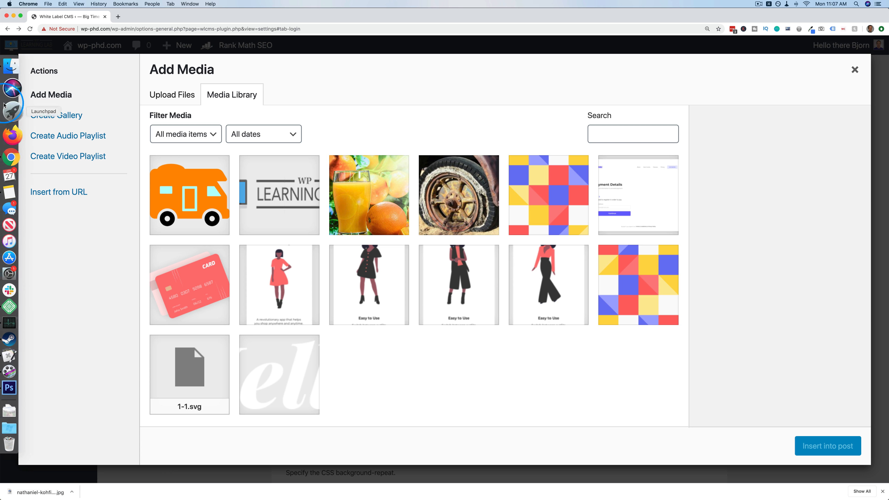
click(11, 85)
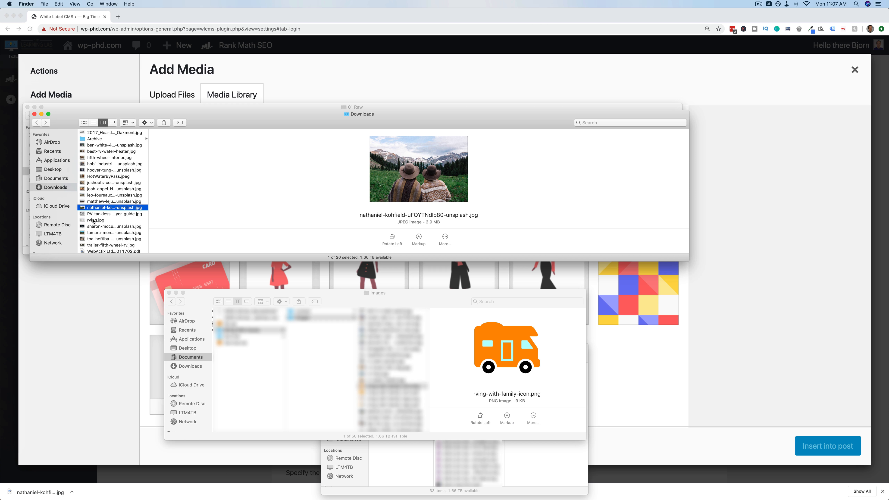
drag(171, 251, 186, 272)
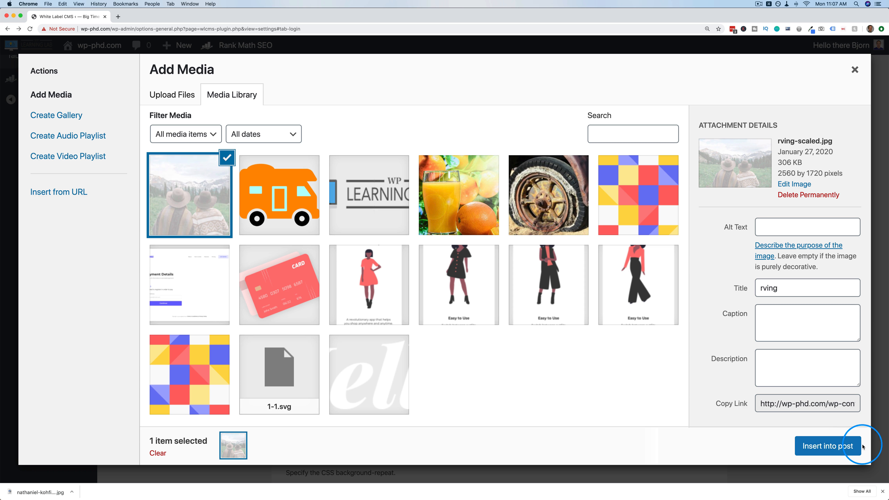
click(861, 446)
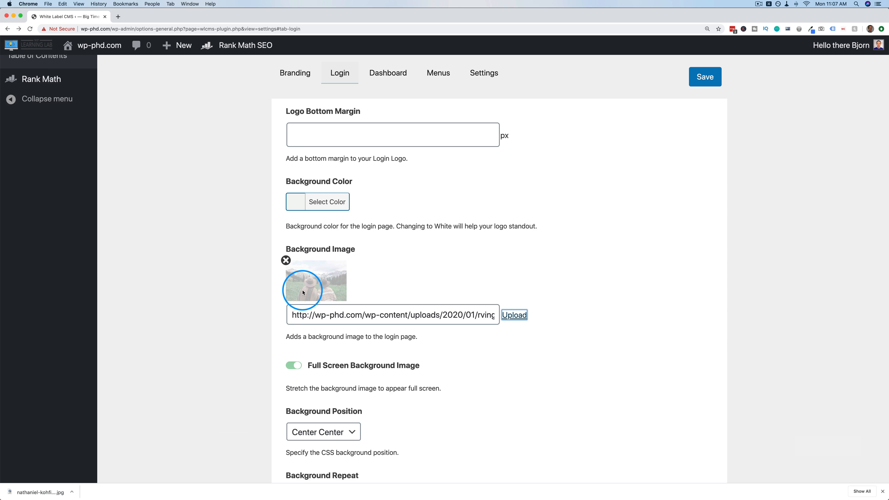
Live-preview the login page with the rving.jpg background, then return to the settings.
scroll(303, 293, down, 5)
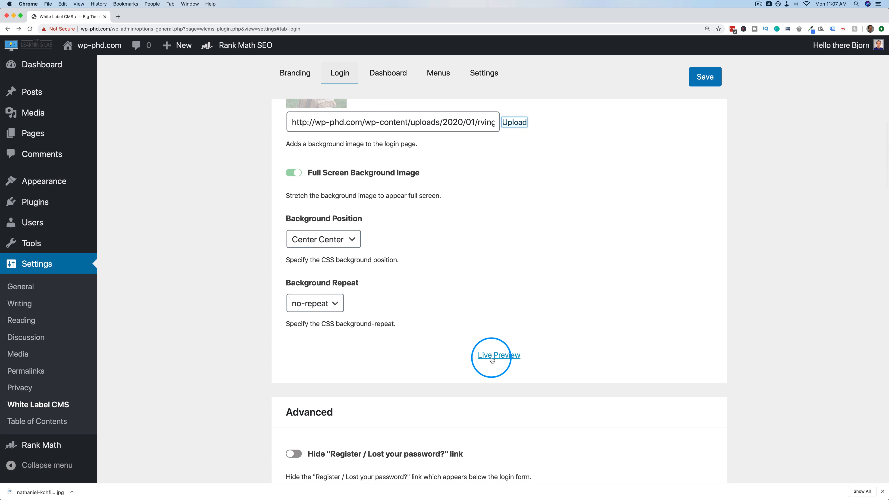
click(491, 360)
click(206, 243)
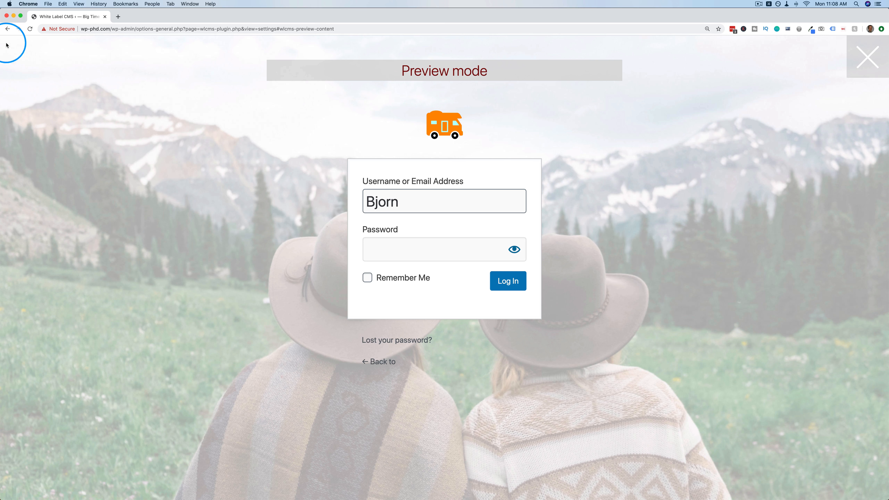
click(8, 29)
scroll(230, 272, down, 2)
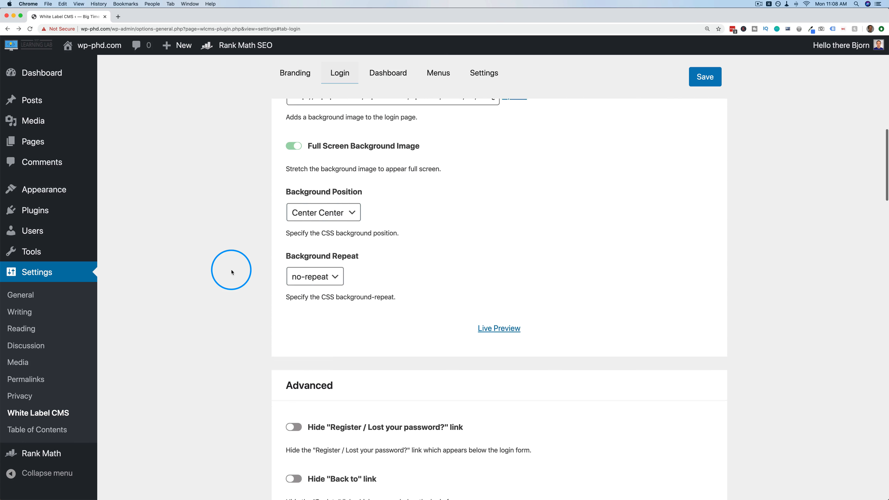
Turn on Hide Register/Lost password and Hide Back to link, previewing the login page.
scroll(231, 272, down, 10)
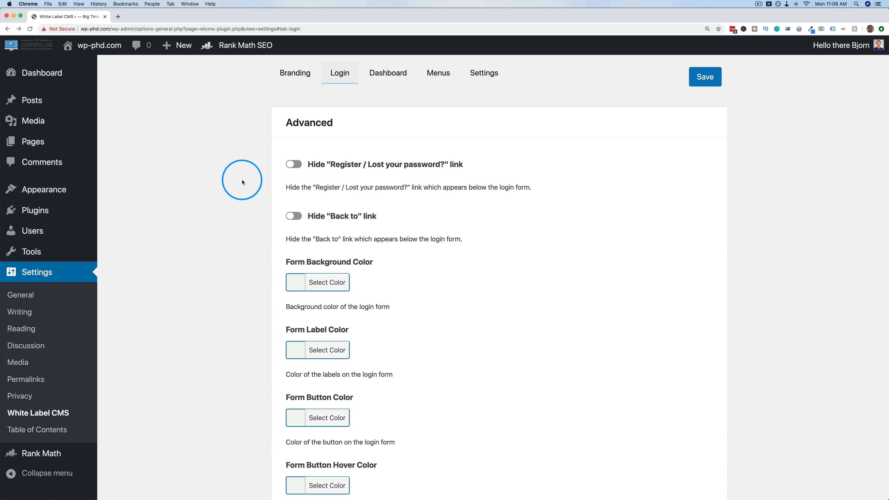
click(293, 166)
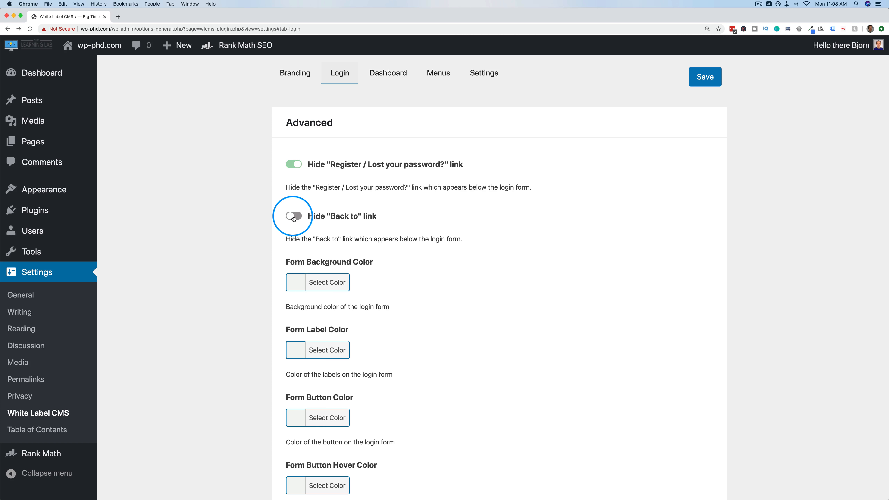
scroll(294, 218, up, 3)
click(493, 209)
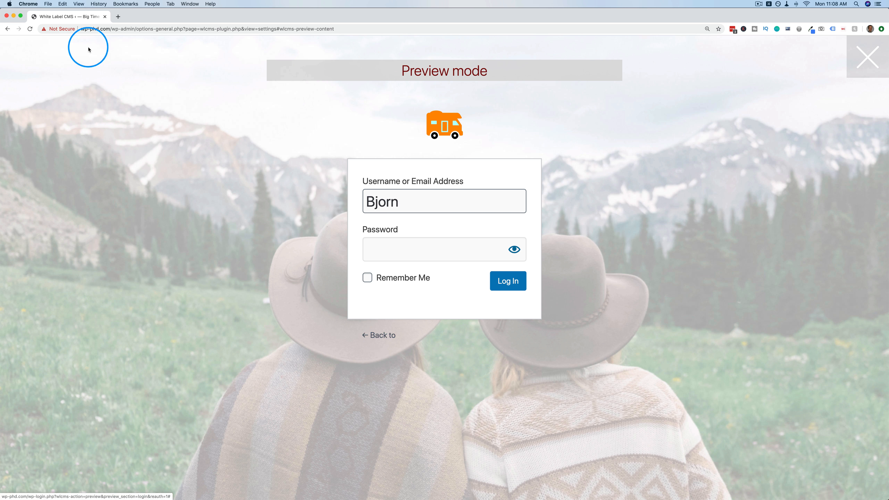
click(8, 29)
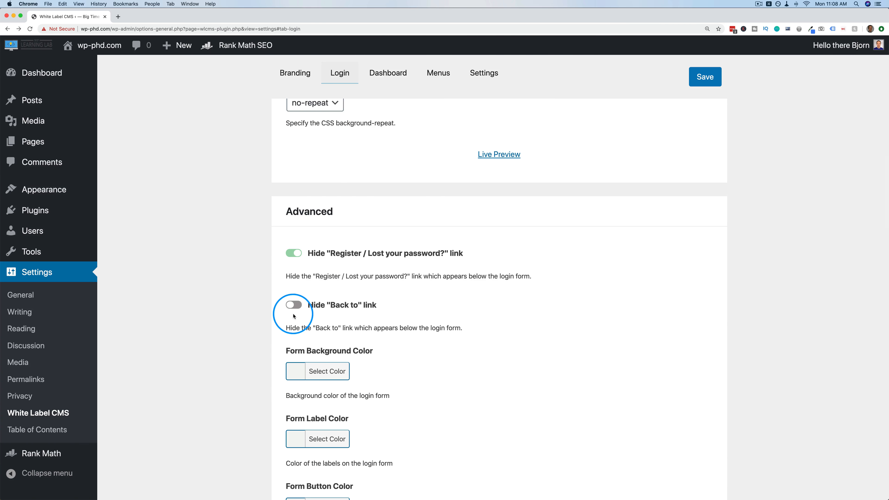
click(293, 305)
scroll(350, 245, down, 5)
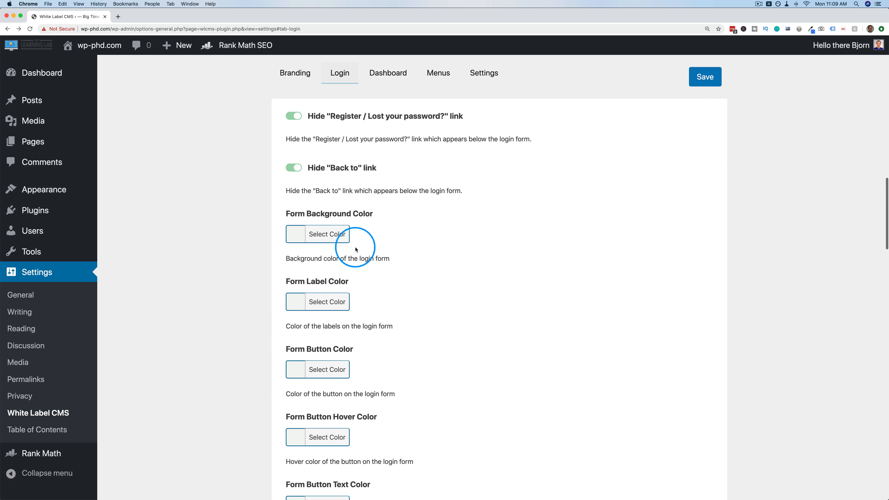
scroll(325, 222, down, 8)
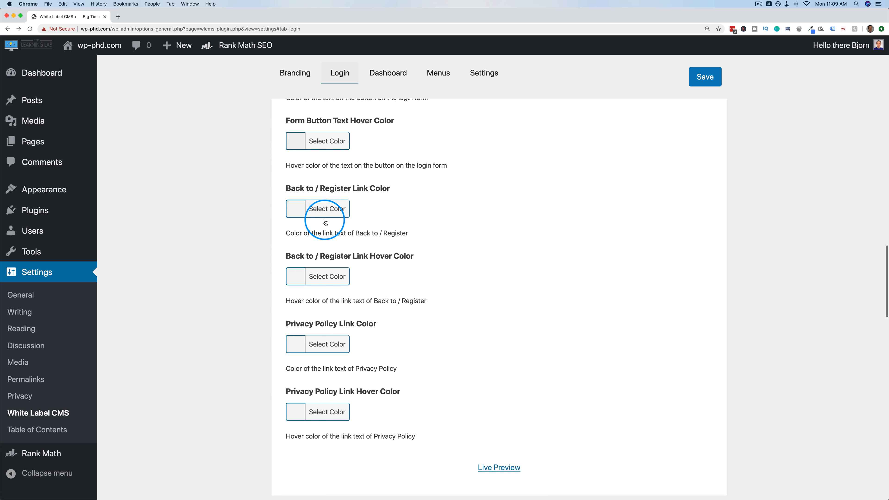
scroll(324, 221, up, 5)
scroll(325, 222, up, 3)
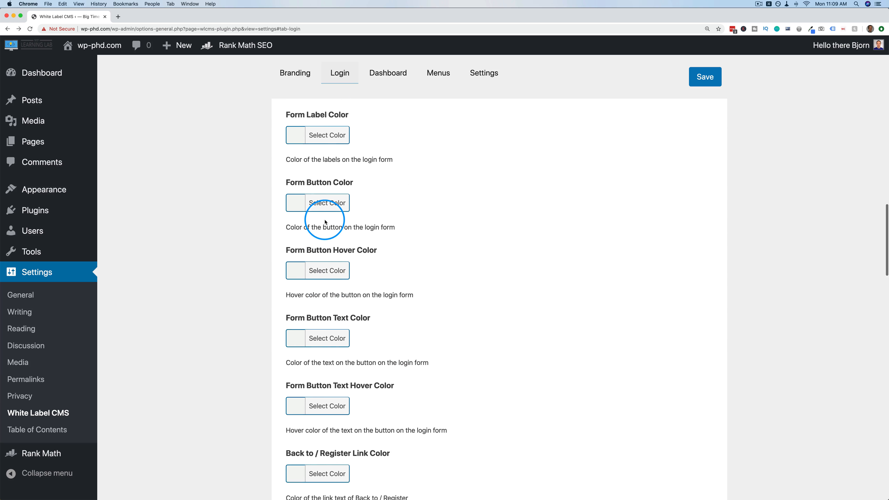
Make the Form Button Color orange, preview it, and save the login settings.
click(328, 207)
click(341, 348)
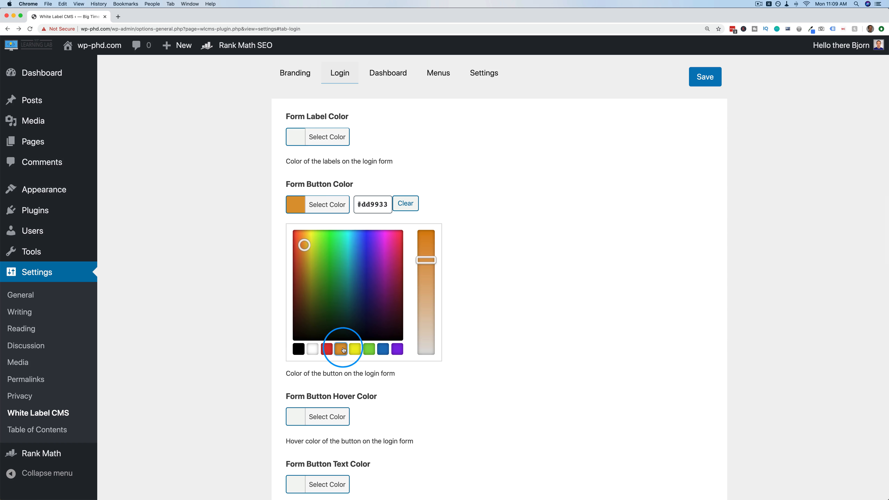
click(270, 295)
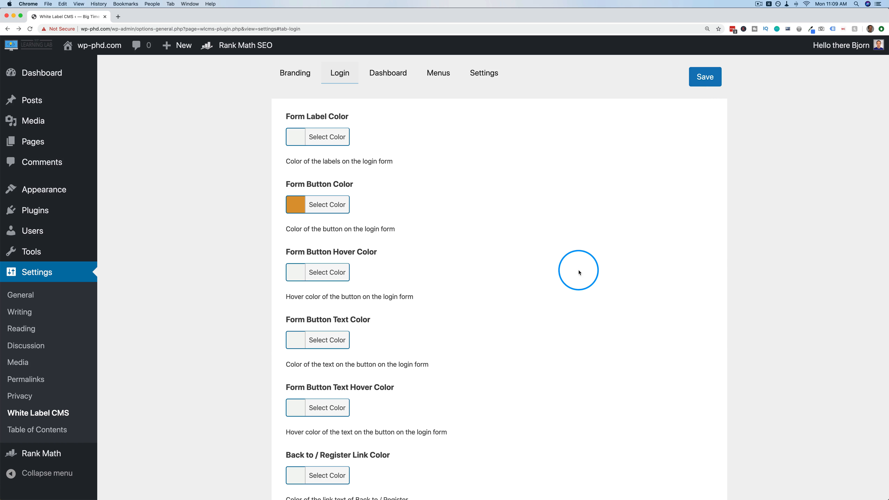
scroll(578, 272, down, 10)
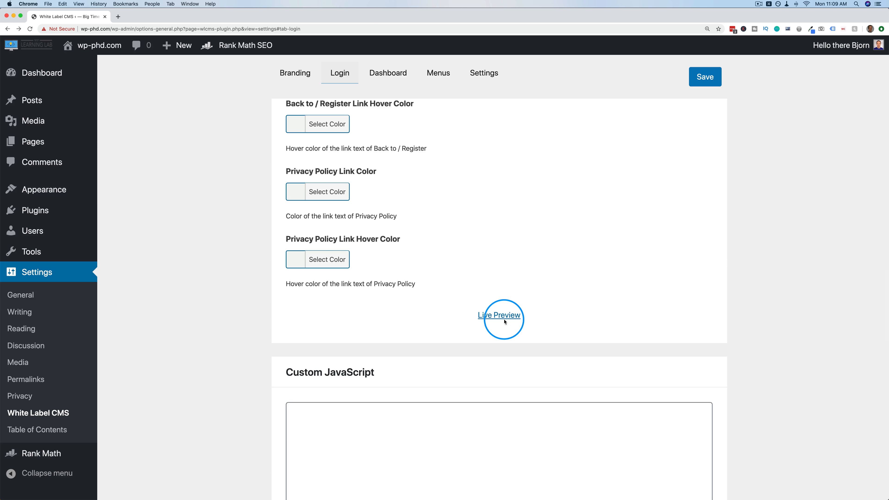
click(506, 315)
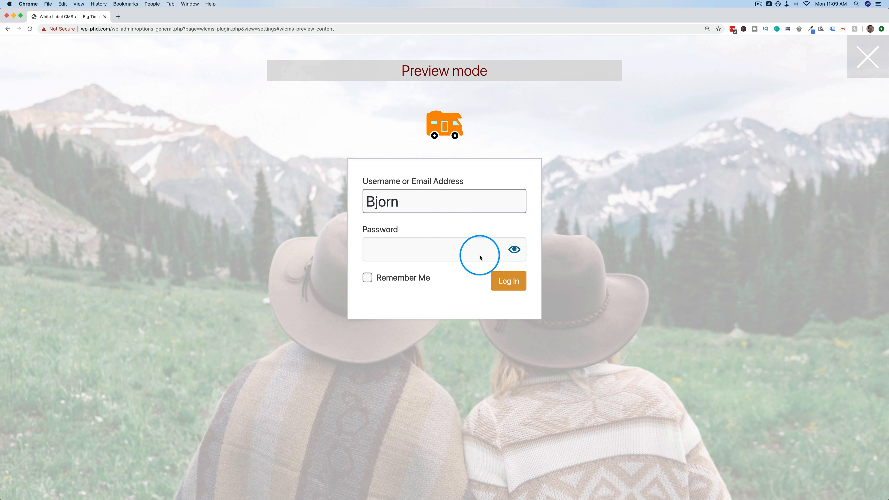
click(8, 30)
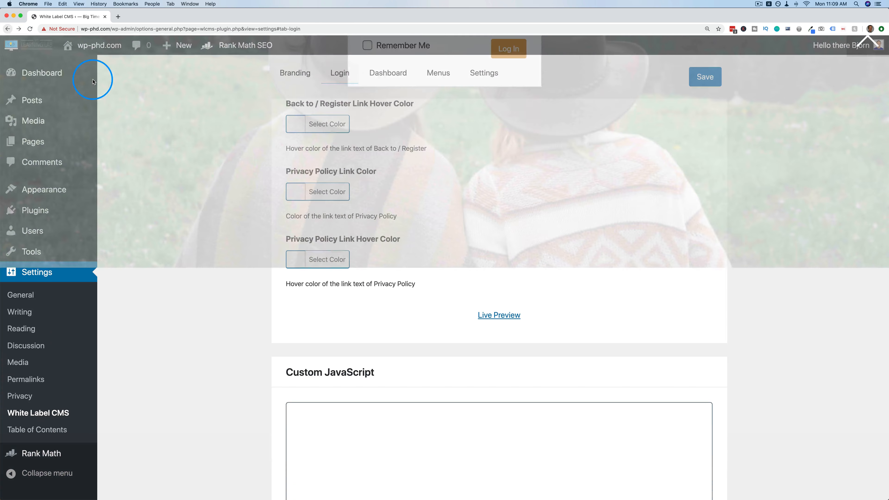
click(704, 77)
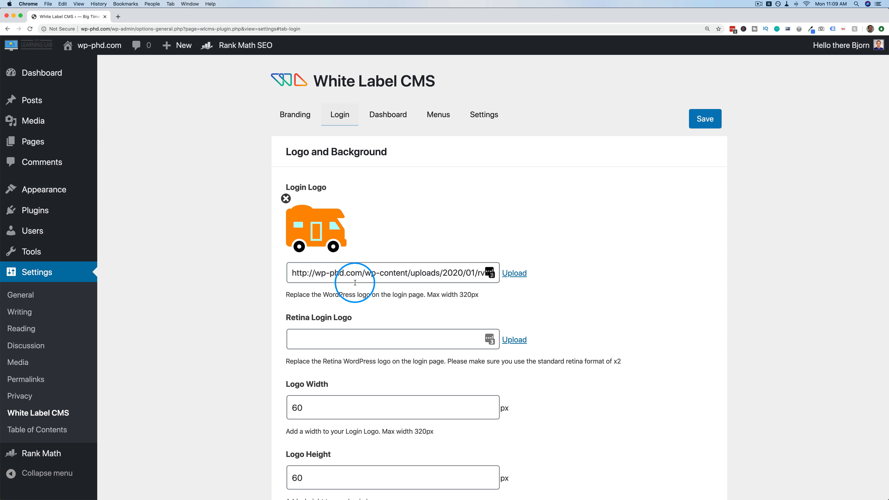
On the Dashboard tab, set the orange RV image as the Dashboard Icon.
click(394, 114)
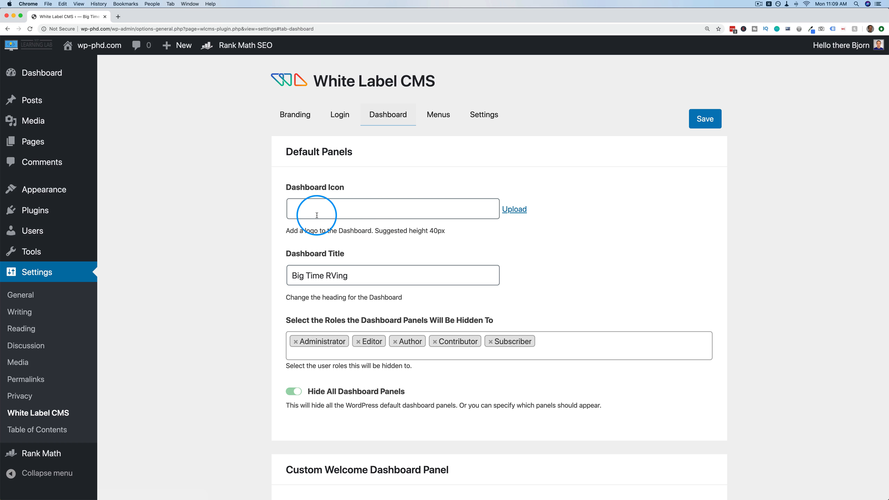
click(516, 213)
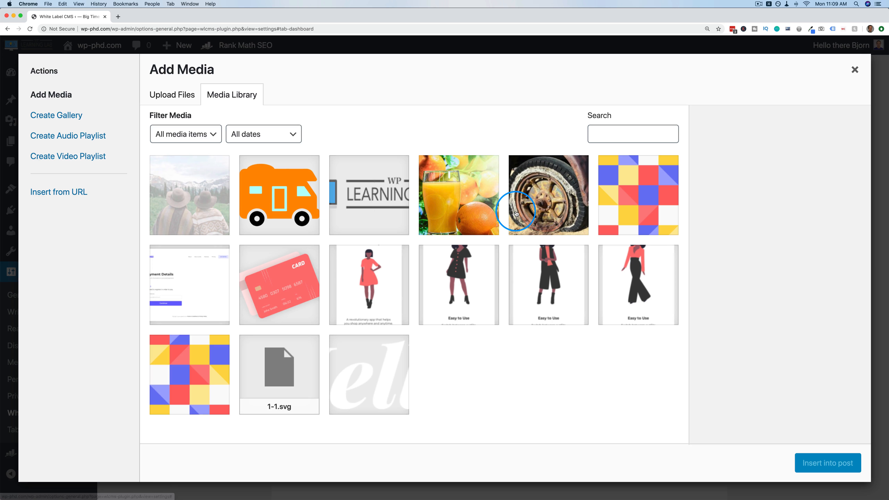
click(279, 203)
click(841, 463)
Turn off Hide All Dashboard Panels so the default panels stay visible.
scroll(446, 167, down, 4)
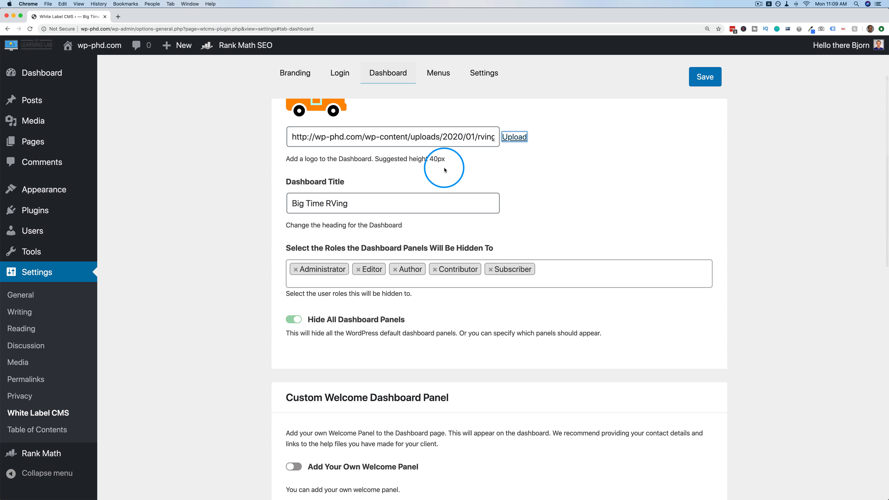
drag(445, 159, 426, 159)
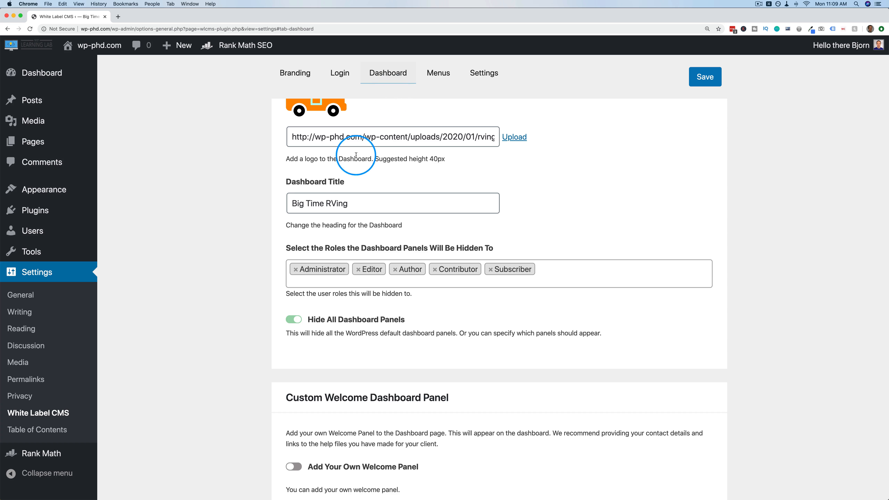
scroll(303, 177, down, 1)
drag(280, 234, 488, 233)
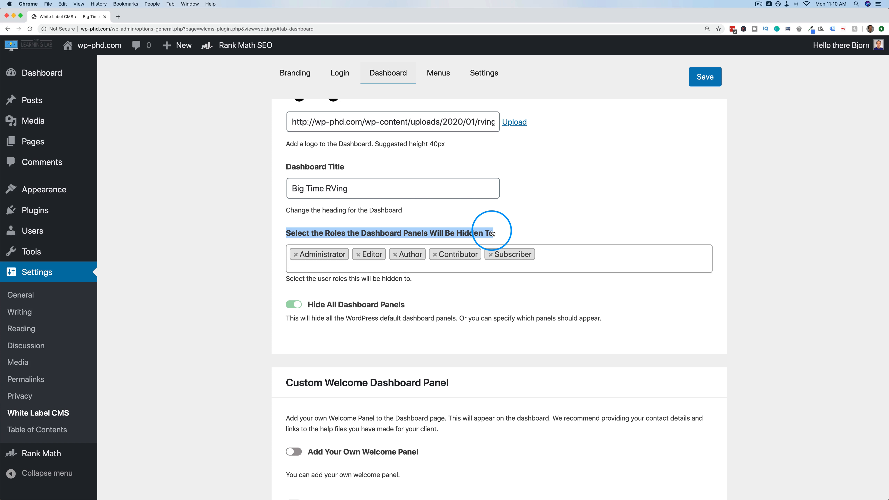
click(426, 299)
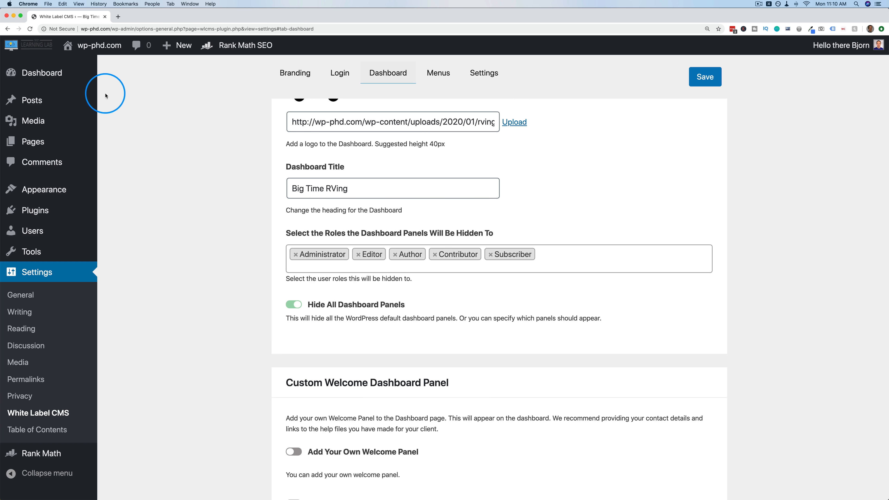
Save the dashboard settings and check the dashboard with the RV icon in a new tab.
super+click(47, 75)
click(145, 18)
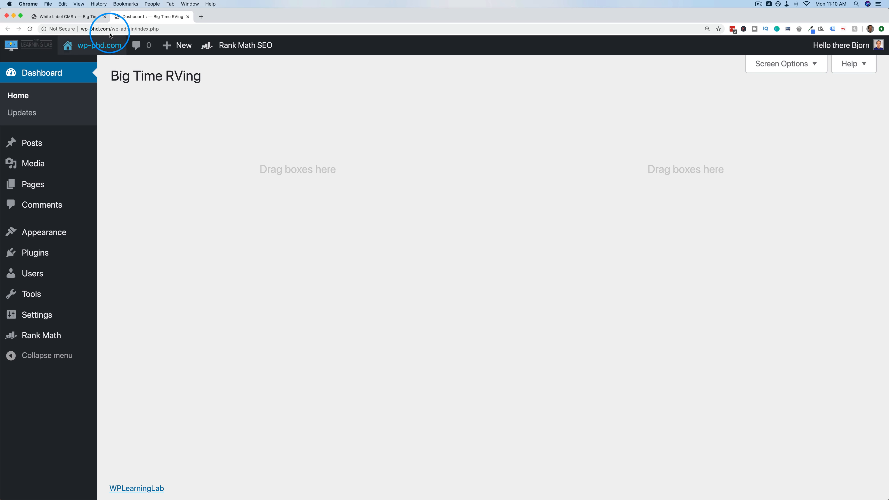
click(63, 17)
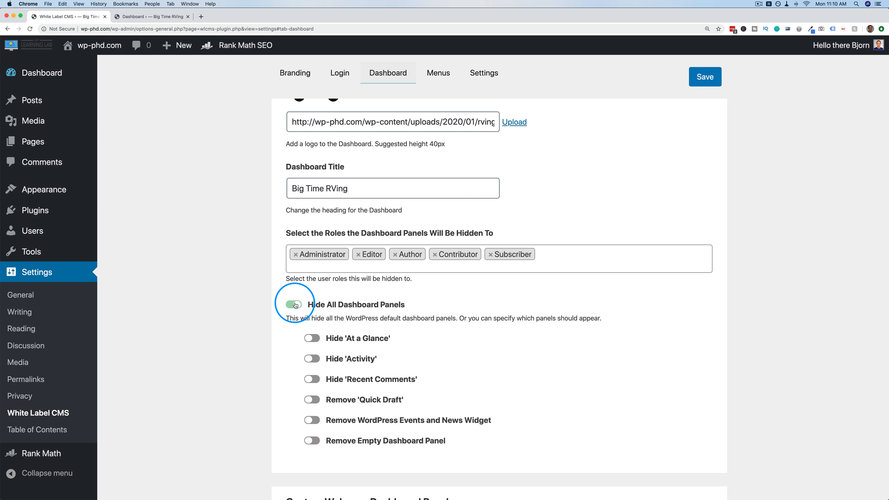
click(708, 81)
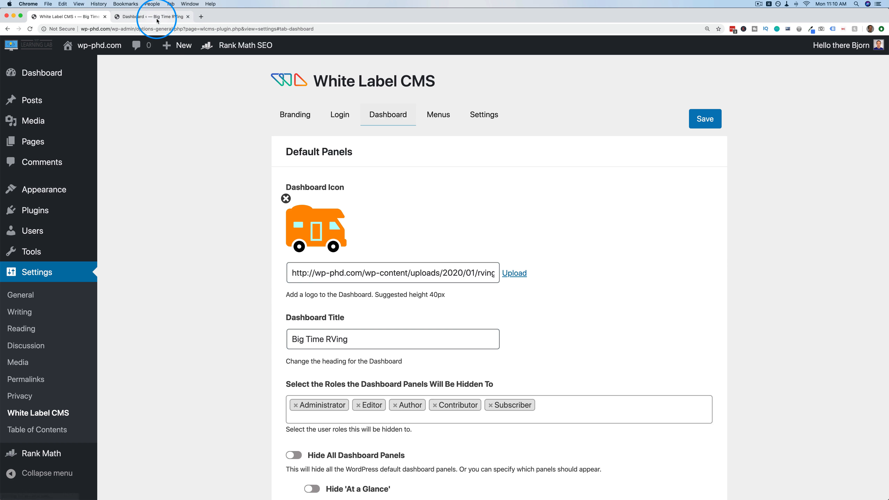
click(156, 17)
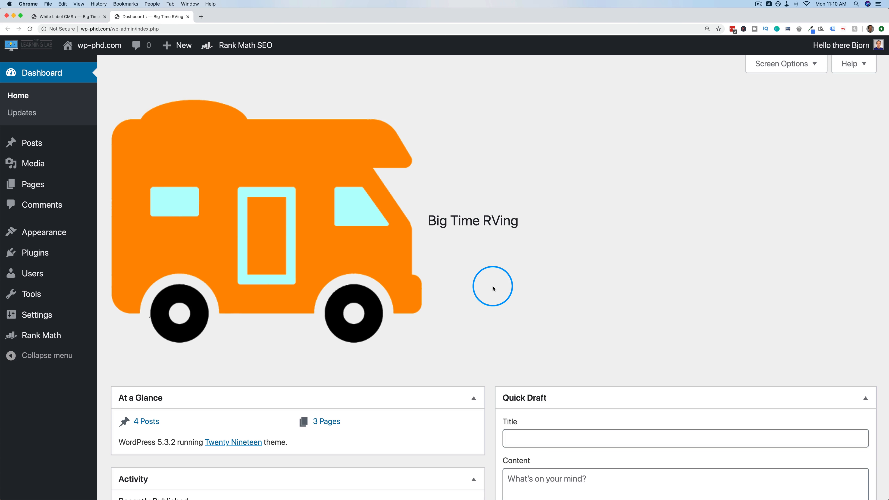
scroll(490, 302, down, 3)
scroll(464, 264, up, 2)
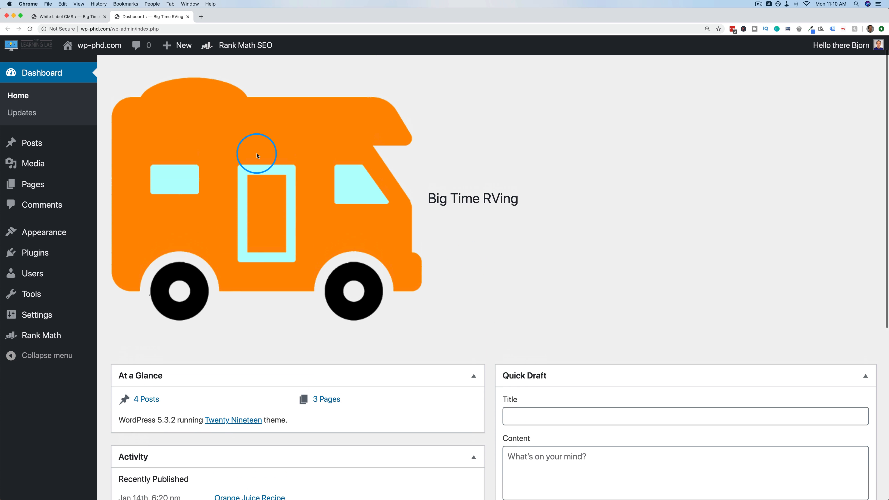
Clear the dashboard icon, hide Recent Comments, Events and News and the empty panel, and save.
click(93, 17)
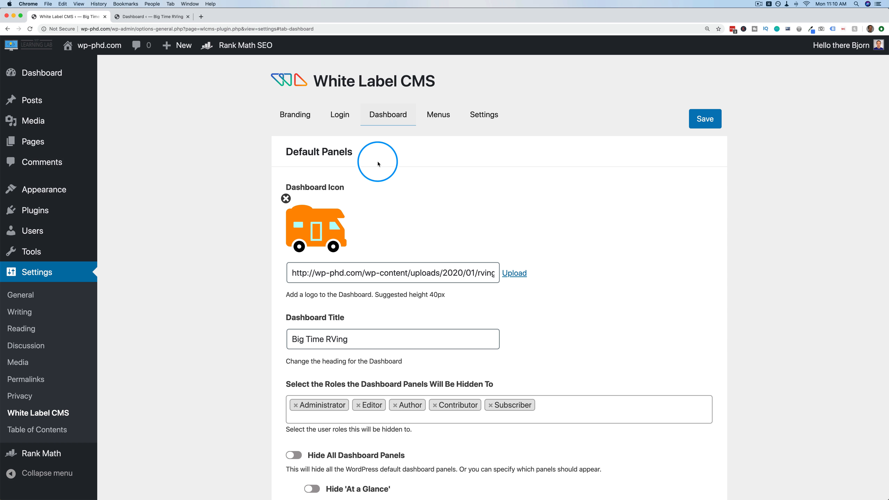
click(285, 198)
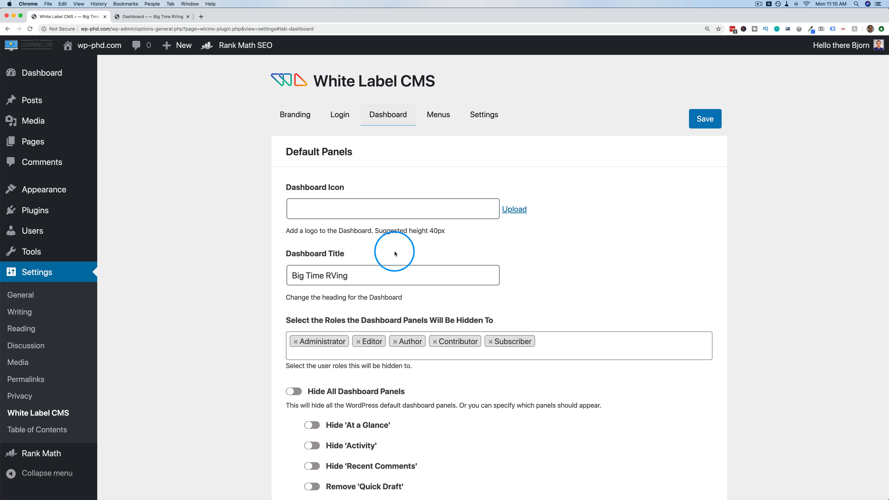
scroll(399, 245, down, 5)
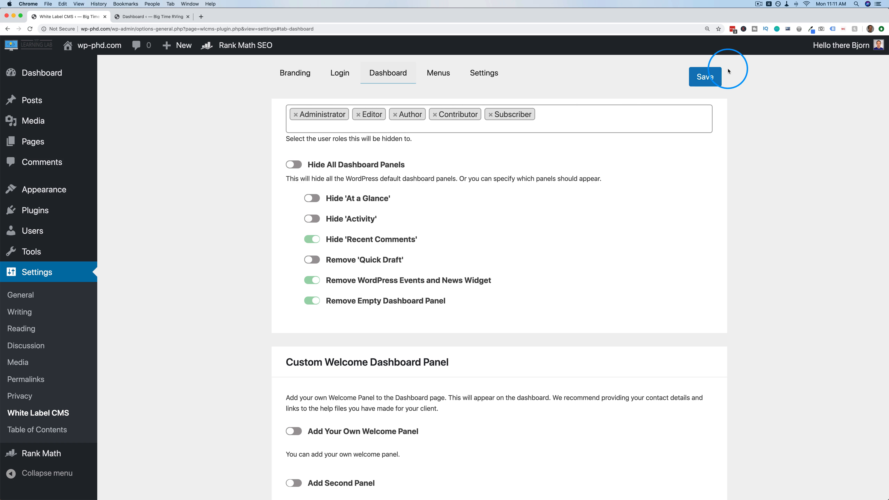
click(704, 77)
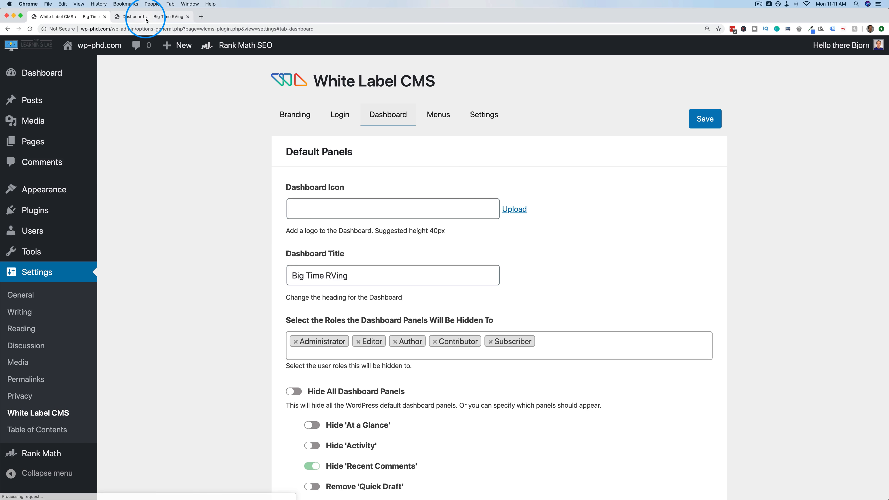
click(147, 20)
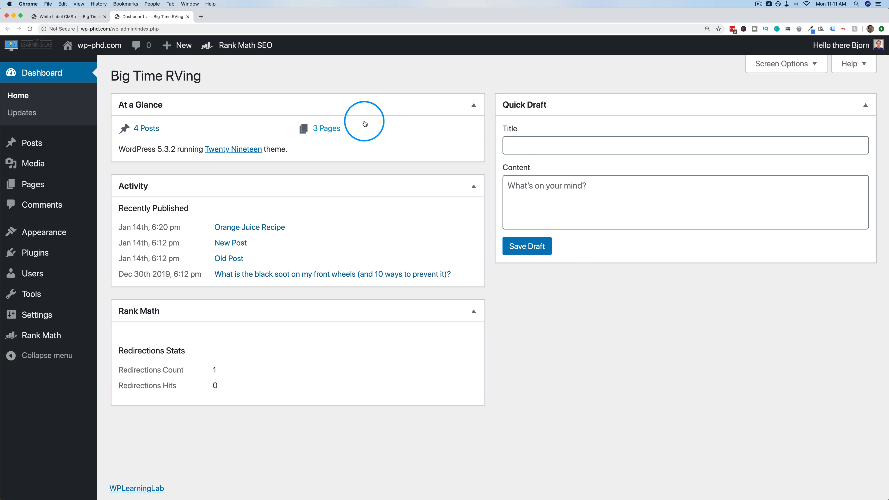
Enable Add Your Own Welcome Panel in the White Label CMS Dashboard settings.
click(79, 16)
scroll(366, 299, down, 8)
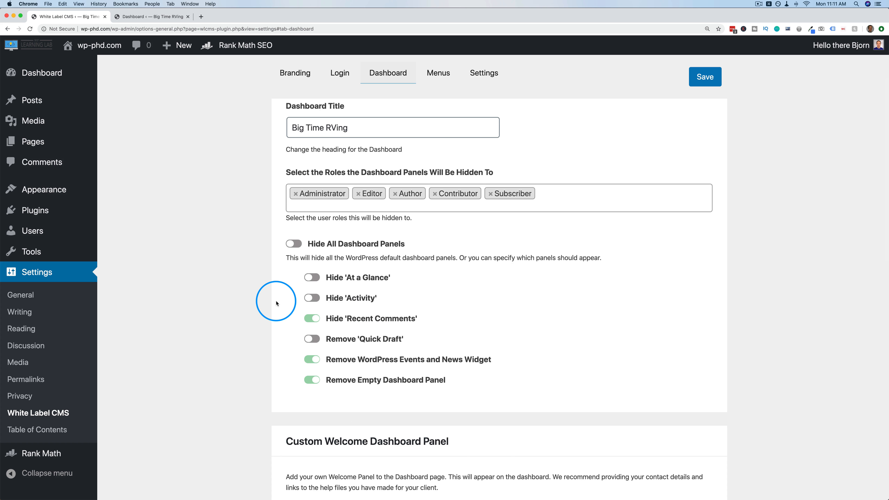
scroll(276, 303, down, 4)
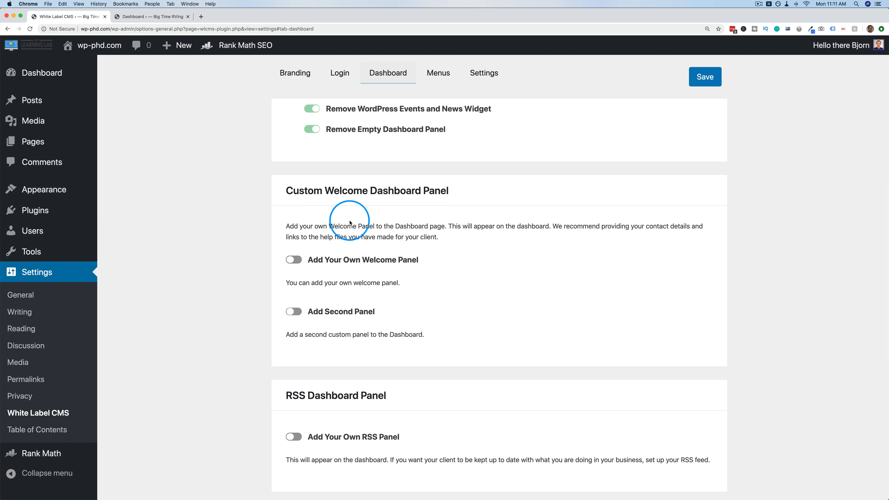
scroll(347, 226, down, 2)
click(294, 210)
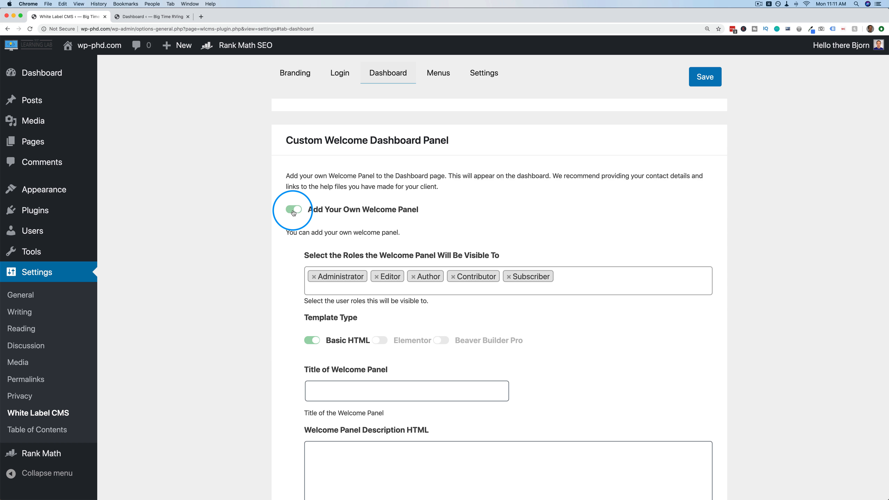
Enter 'Hello' as the welcome panel HTML, make it full-width and dismissible, and save.
scroll(290, 220, down, 2)
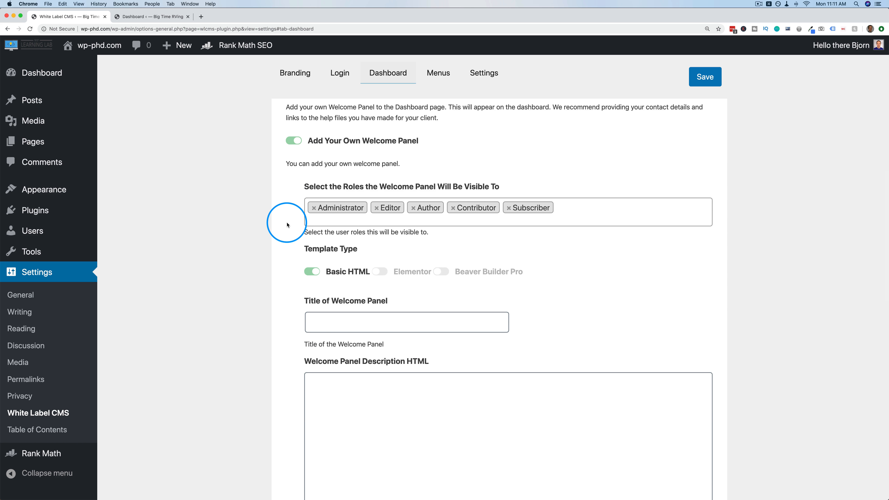
scroll(287, 225, down, 1)
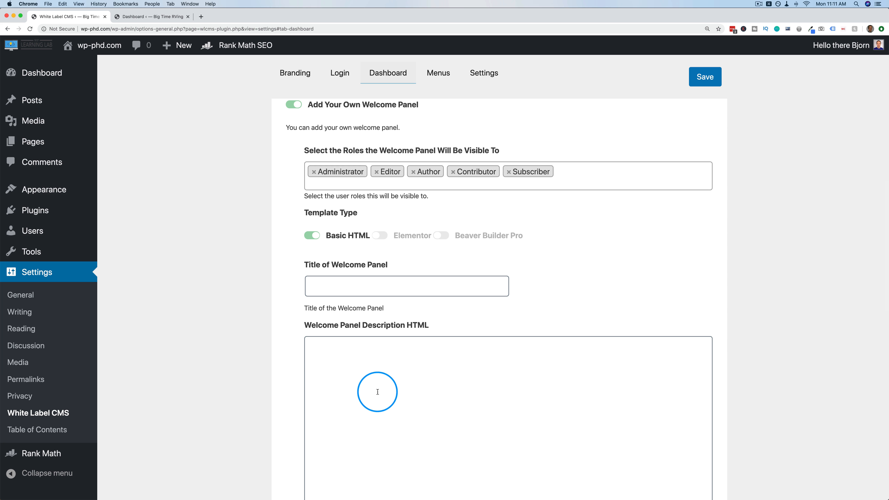
click(339, 382)
scroll(338, 350, down, 3)
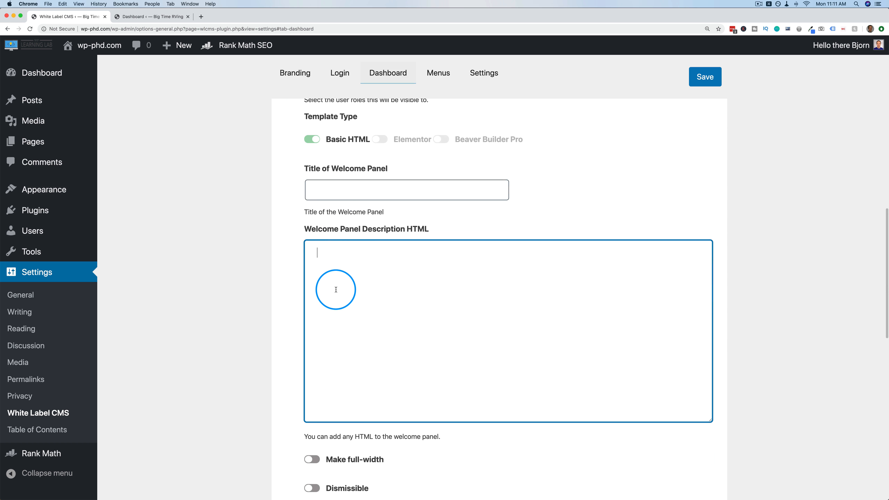
scroll(347, 280, down, 1)
click(355, 269)
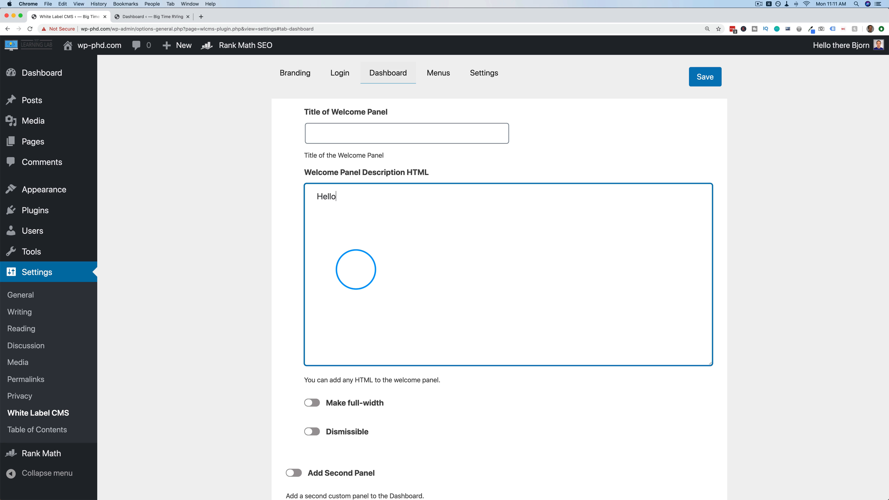
click(312, 402)
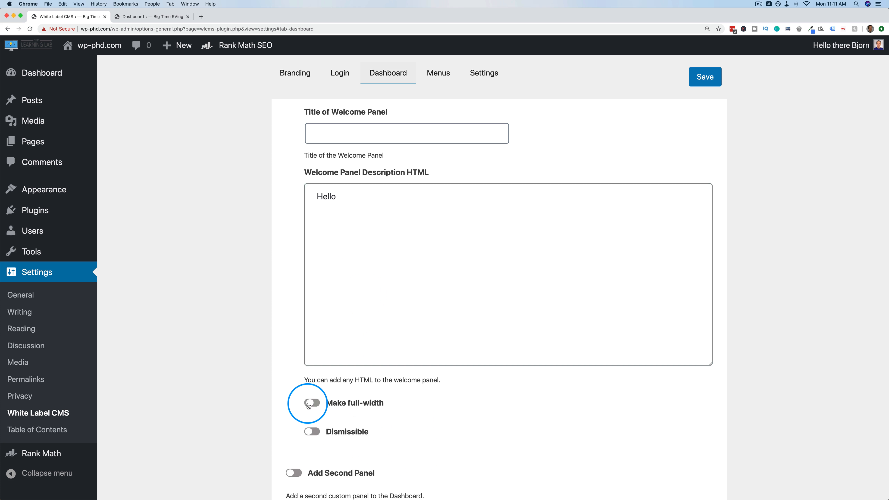
click(314, 433)
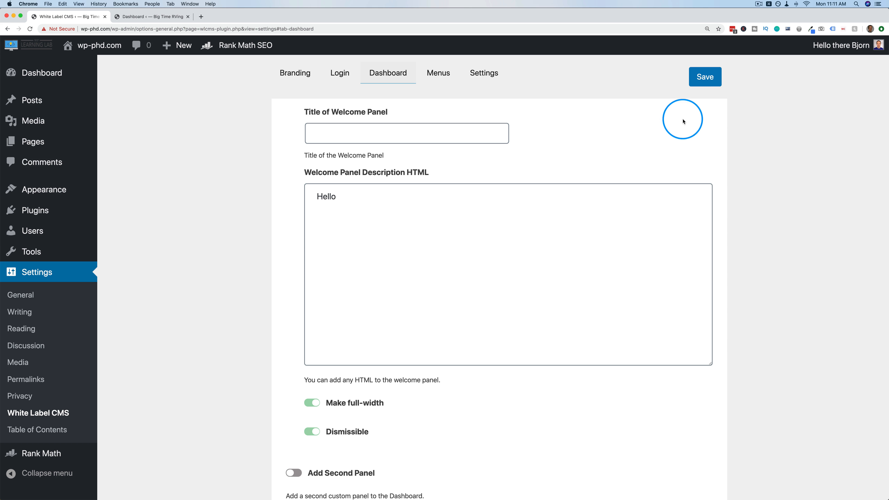
click(707, 84)
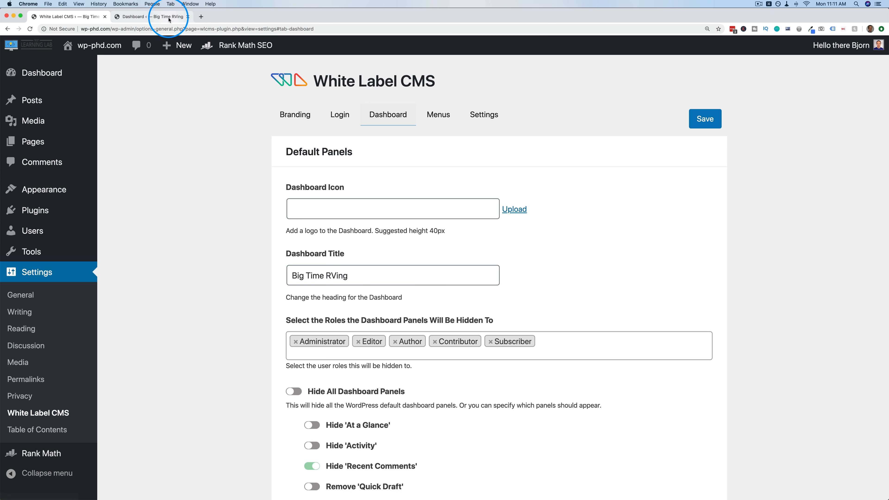
Preview the Hello panel on the dashboard, then return and expand the Plugins menu.
click(168, 18)
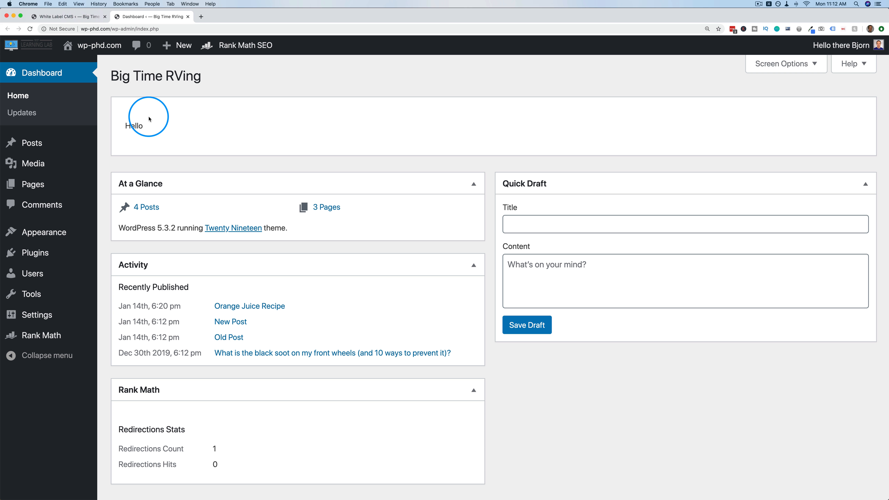
click(76, 18)
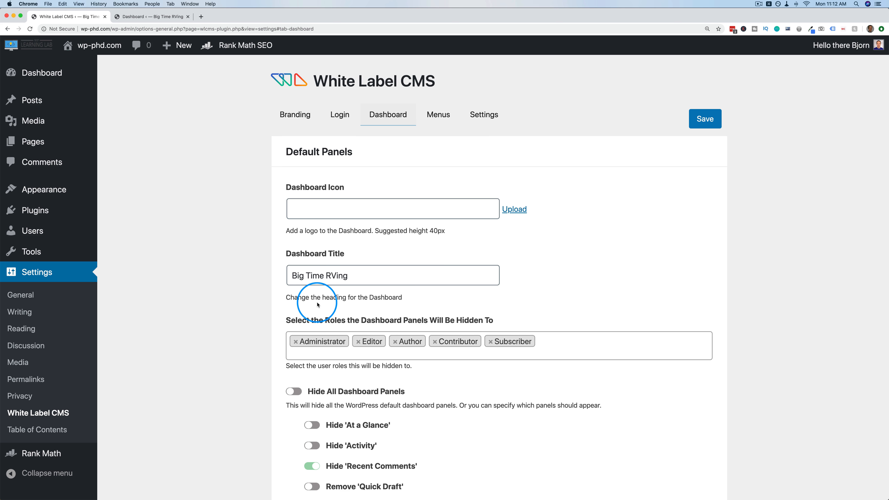
scroll(318, 305, down, 15)
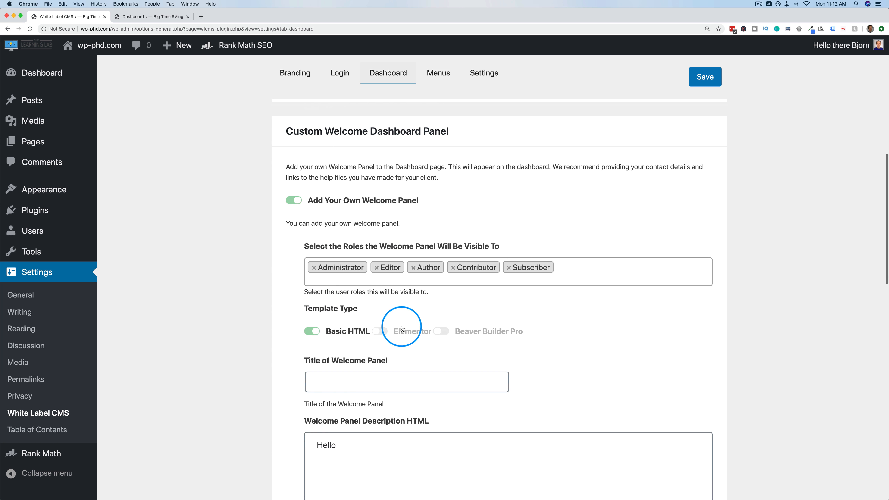
scroll(468, 332, down, 2)
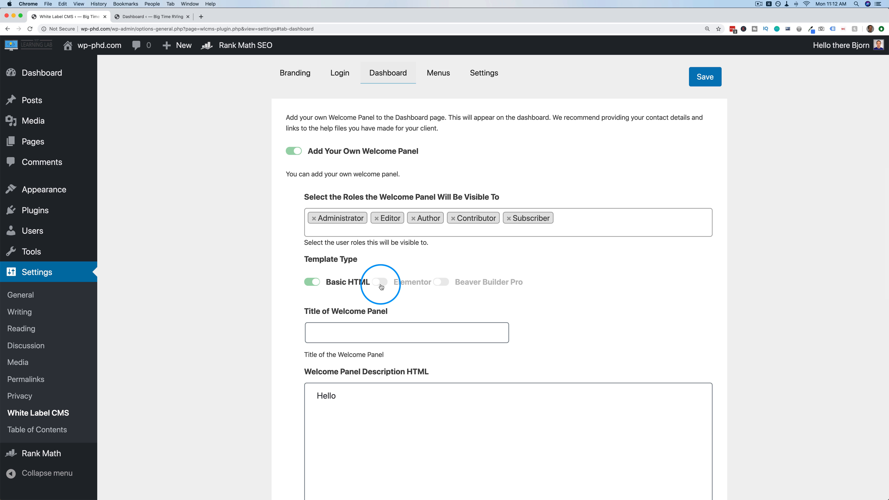
scroll(502, 181, down, 1)
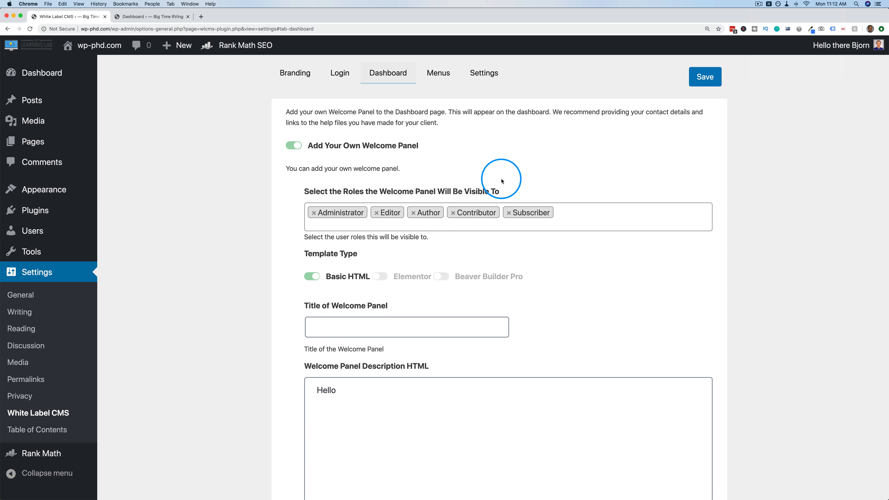
click(119, 228)
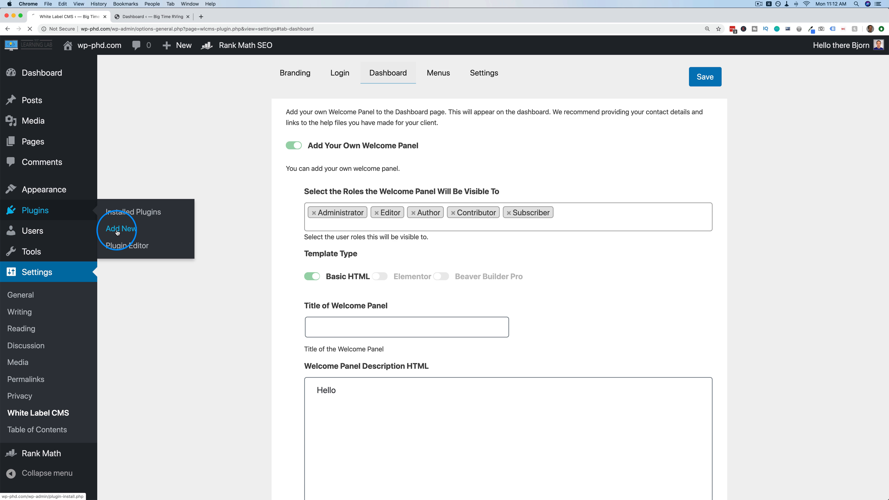
Search the plugin directory for 'elementor' and install Elementor Page Builder.
click(724, 111)
text(elementor)
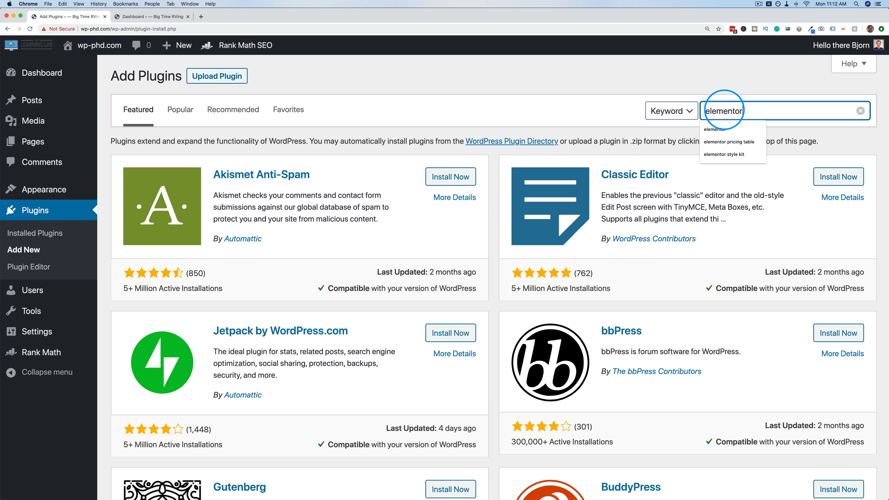
click(710, 130)
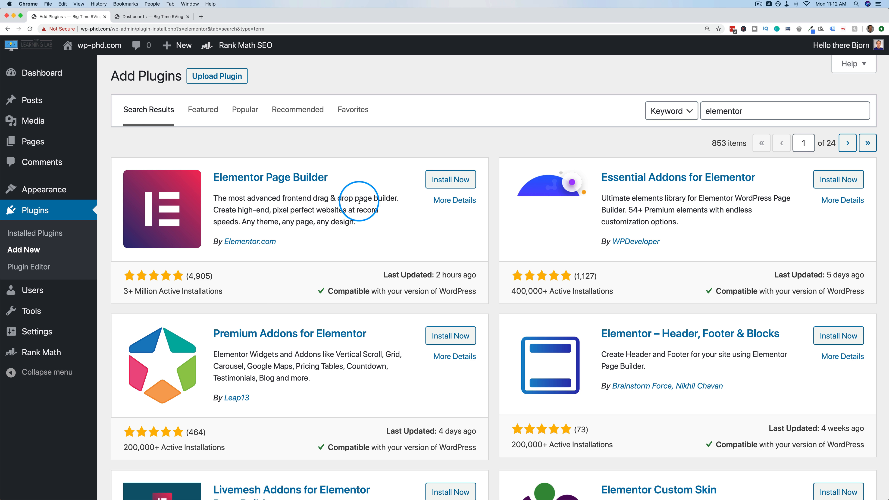
click(445, 186)
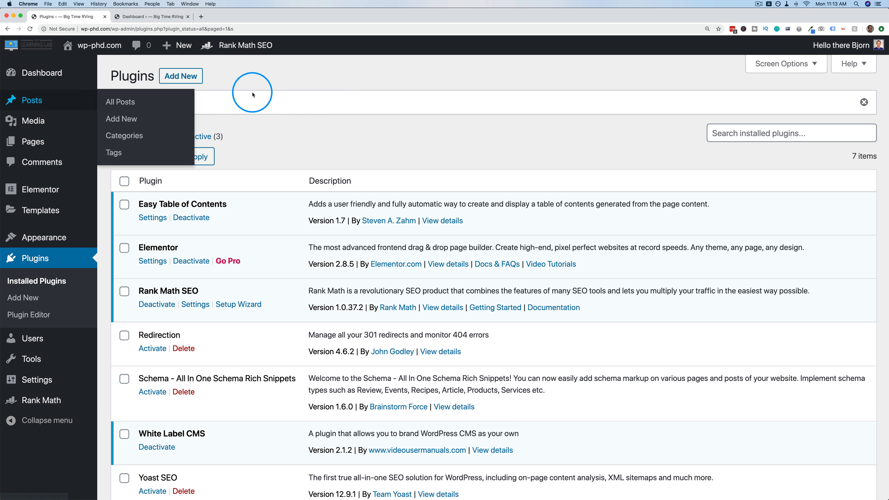
Upload elementor-pro-2.8.3.zip from Downloads, install it, and activate Elementor Pro.
click(185, 78)
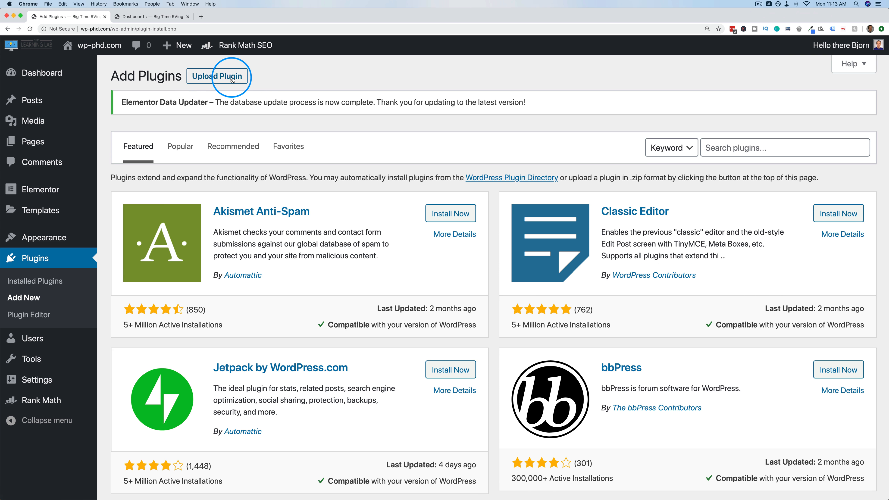
click(229, 75)
click(397, 222)
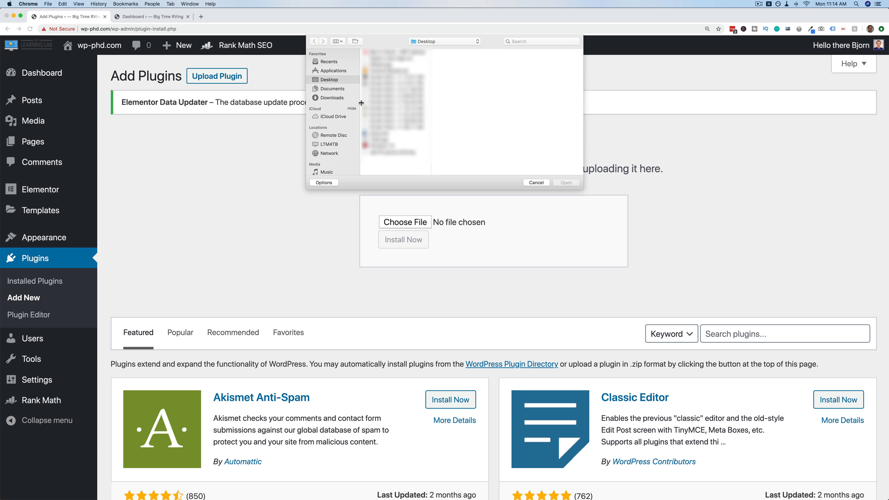
click(329, 99)
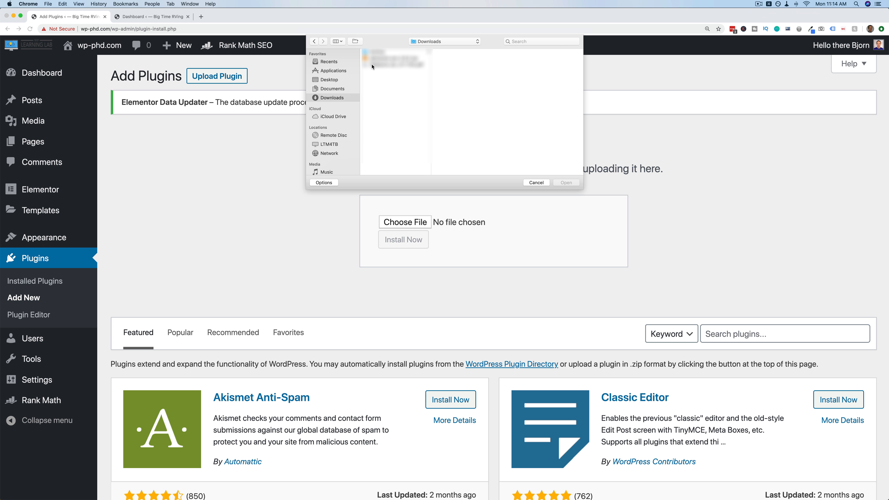
double_click(378, 59)
click(405, 254)
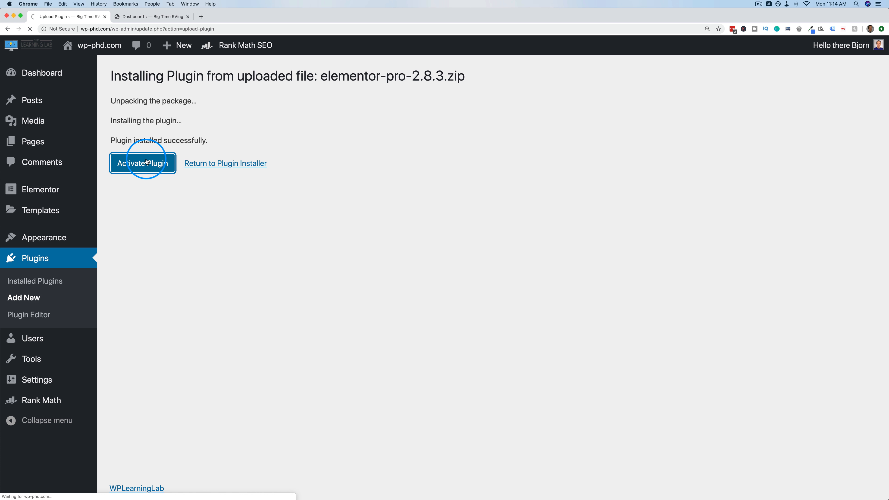
click(147, 106)
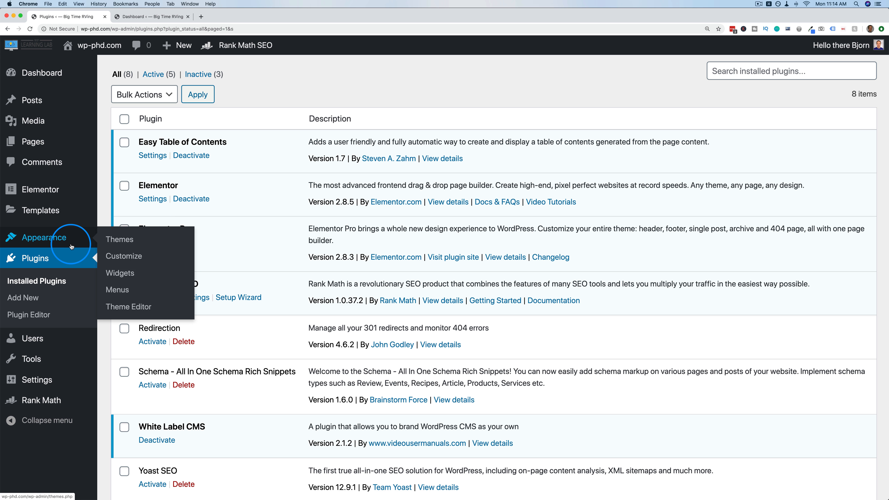
Switch the White Label CMS welcome panel Template Type to Elementor; its template list is still empty.
mouse_move(38, 379)
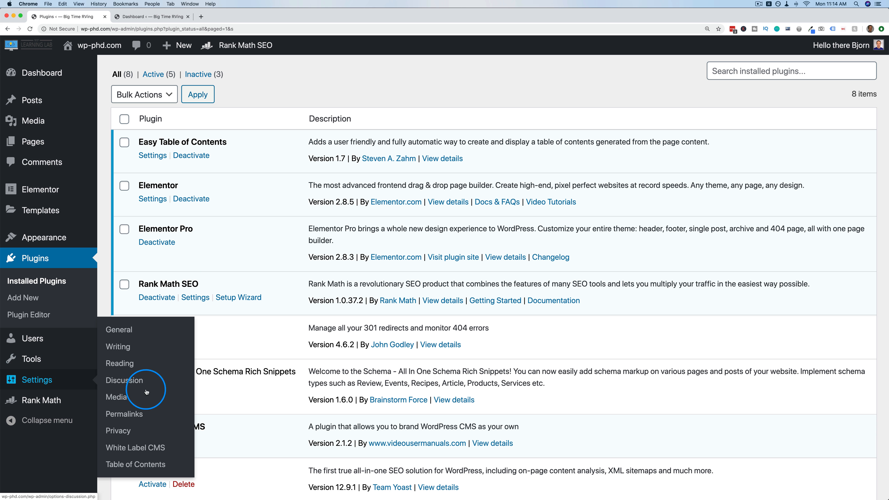
click(128, 453)
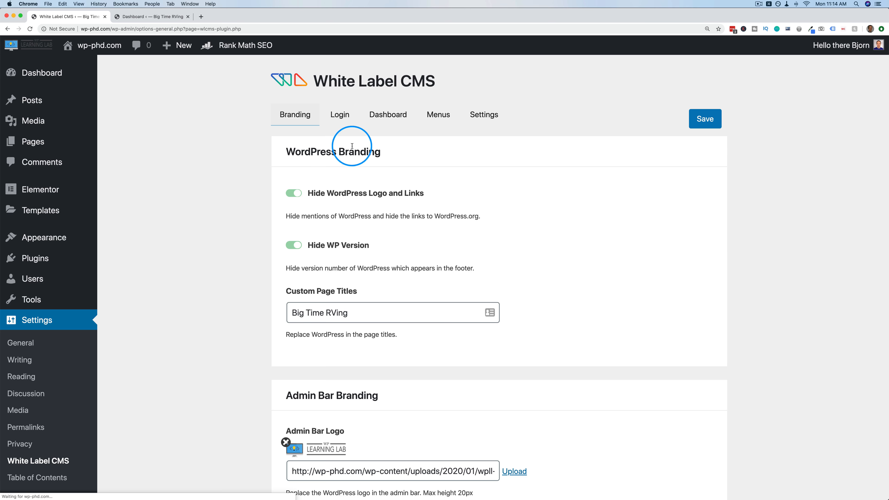
click(394, 117)
scroll(272, 248, down, 10)
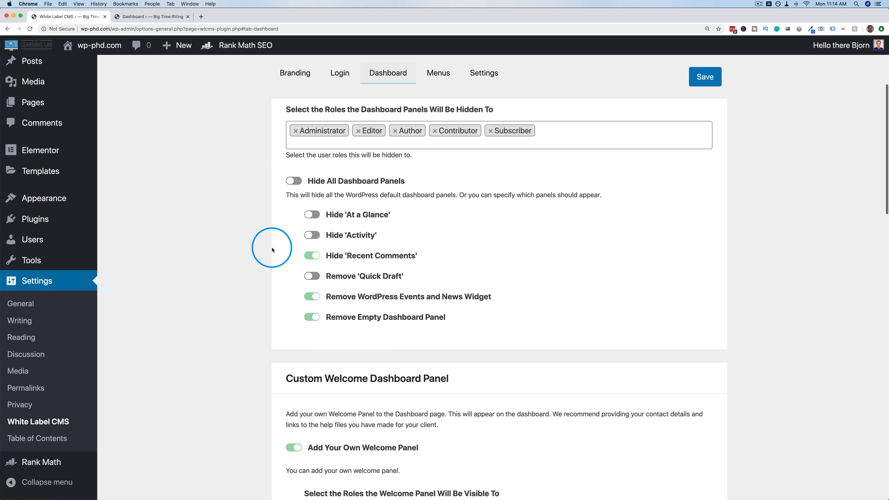
scroll(272, 249, down, 3)
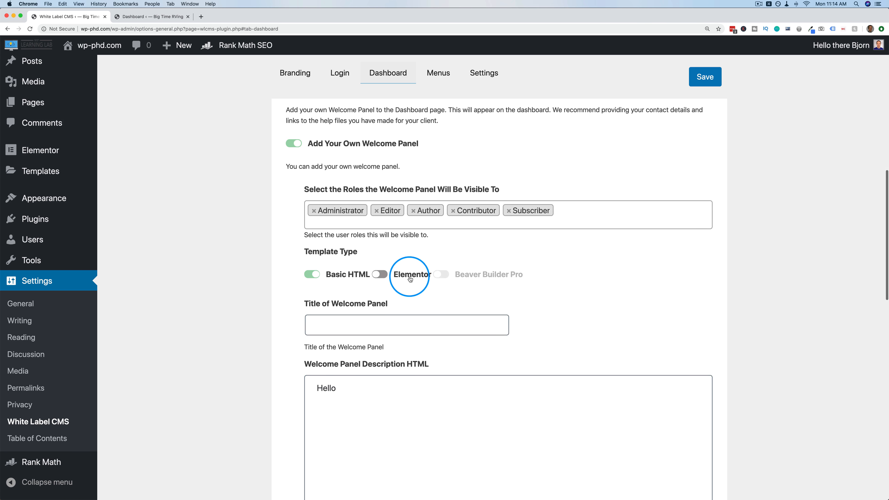
click(379, 275)
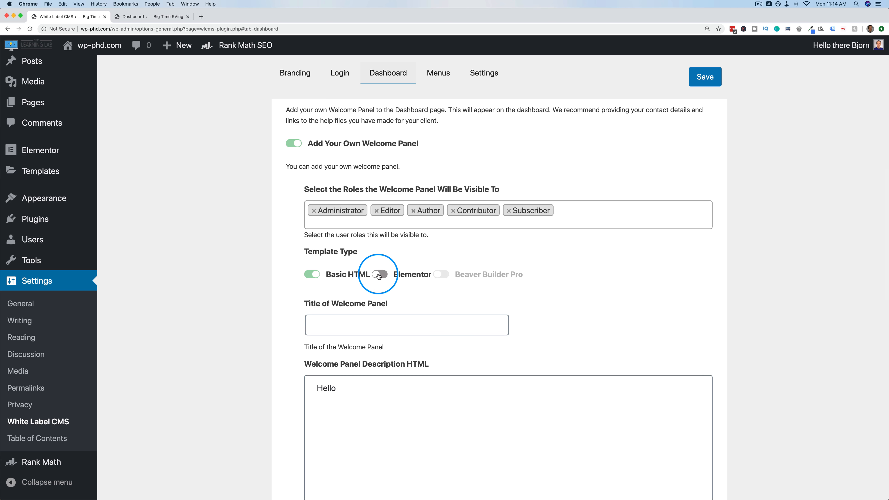
scroll(268, 280, down, 3)
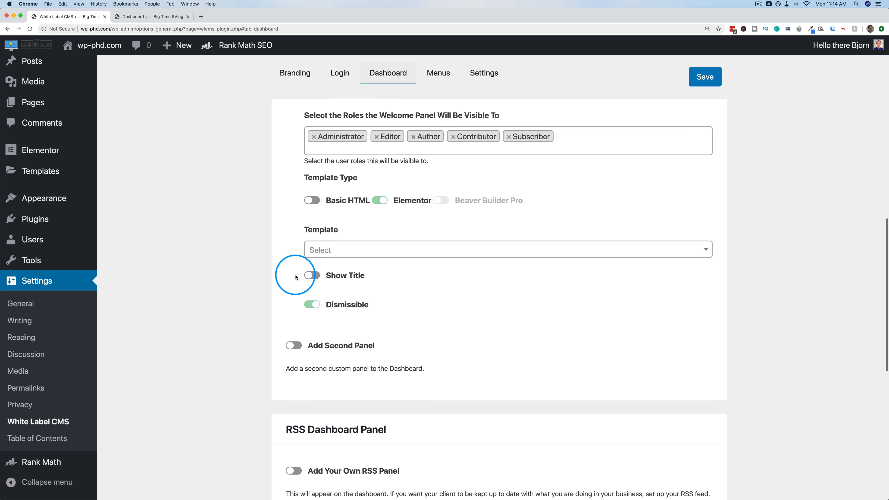
click(341, 254)
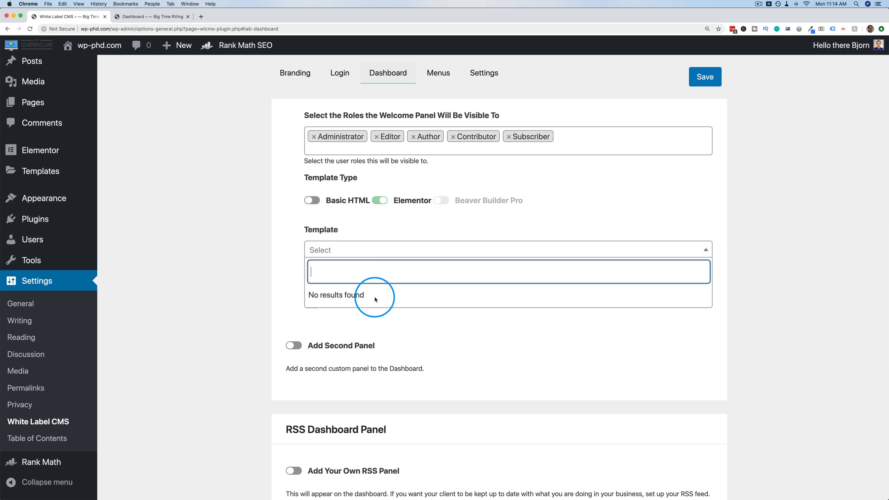
click(282, 291)
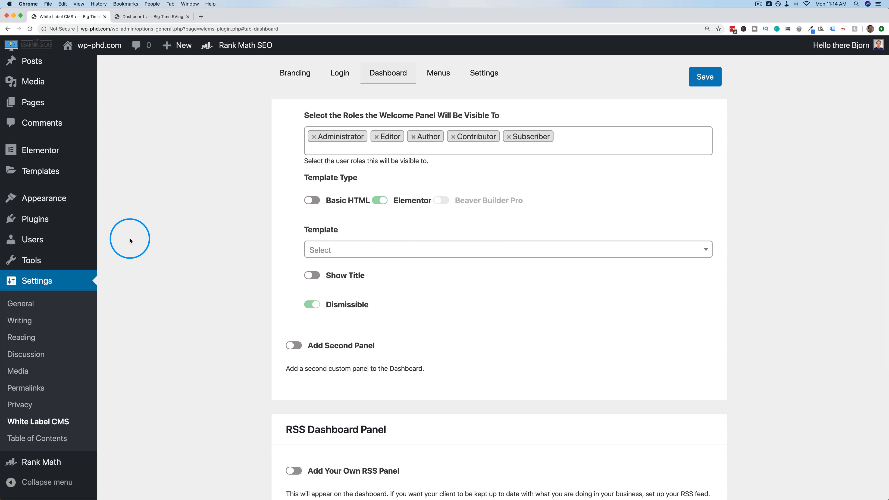
mouse_move(47, 168)
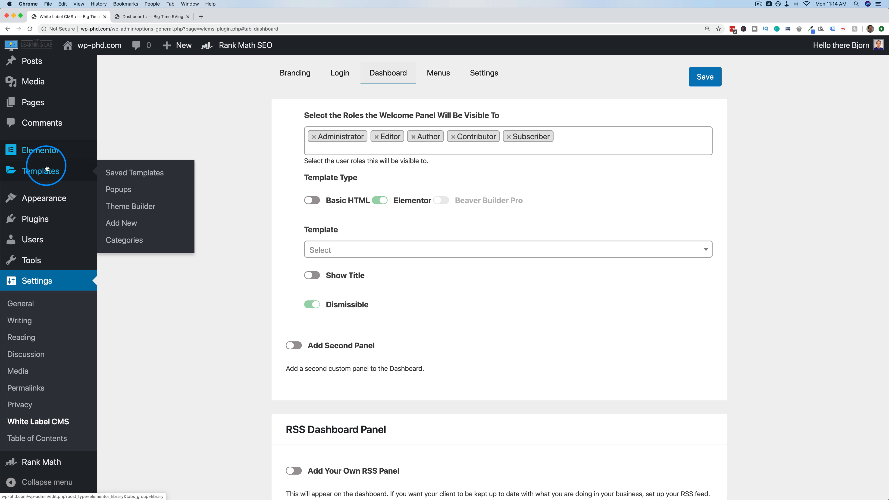
Create a new Page template named 'Dashboard' in the Theme Builder.
click(115, 205)
click(496, 161)
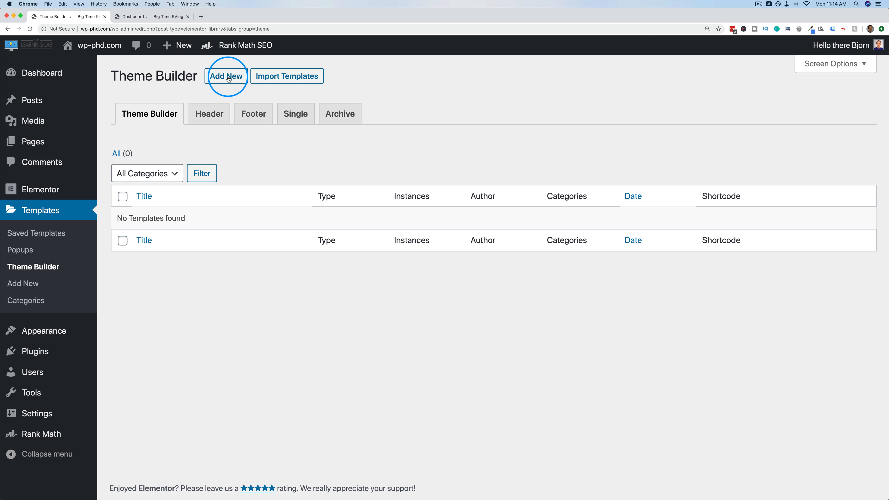
click(226, 76)
click(495, 254)
click(459, 270)
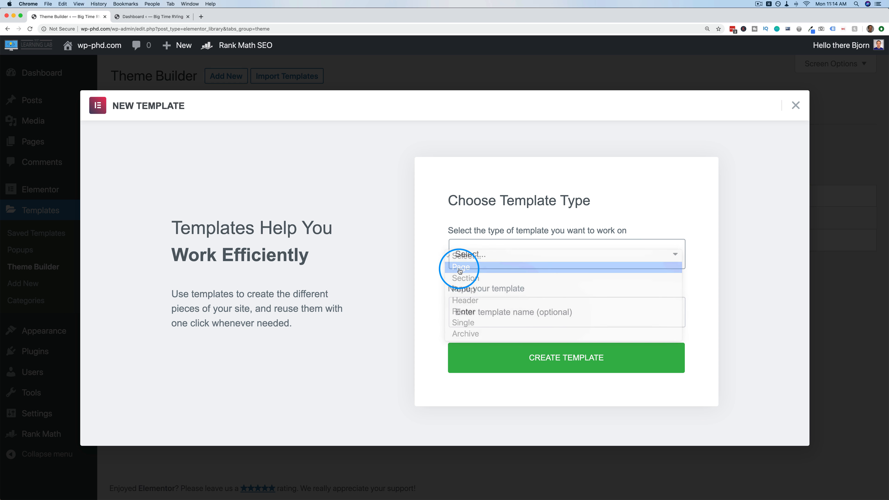
click(477, 312)
text(Dashboard)
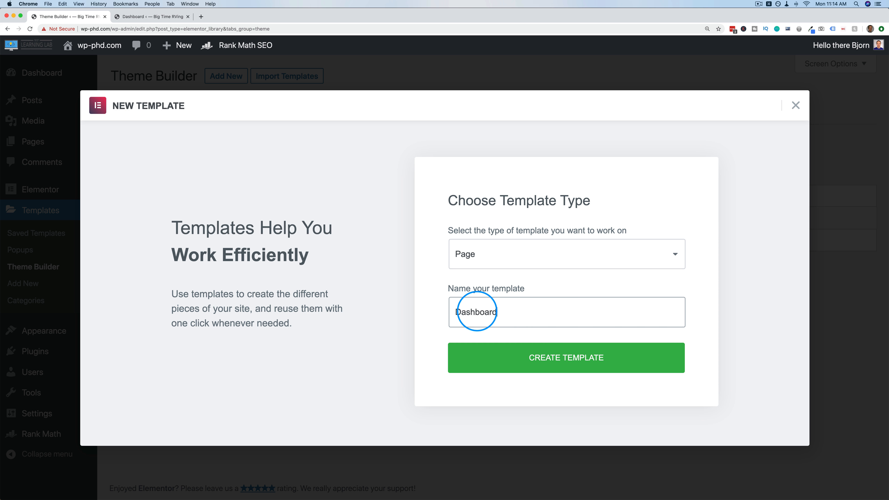
click(563, 361)
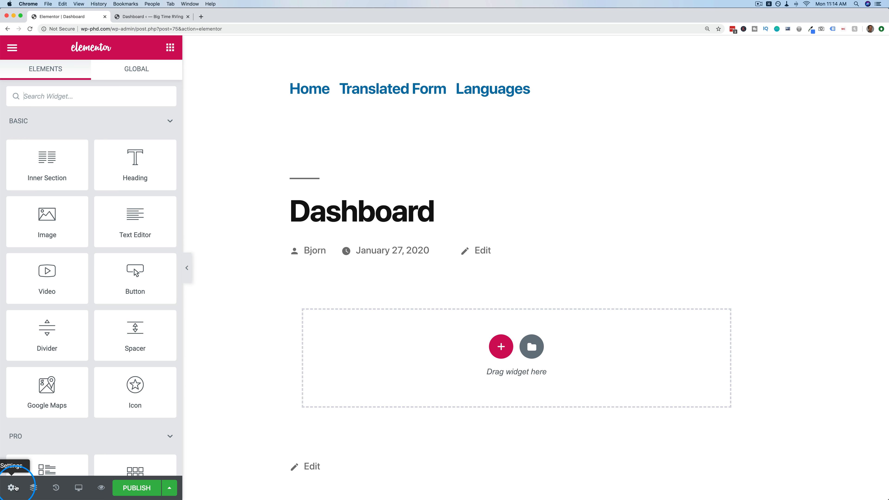
Set the Dashboard template's Page Layout to Elementor Canvas.
click(15, 488)
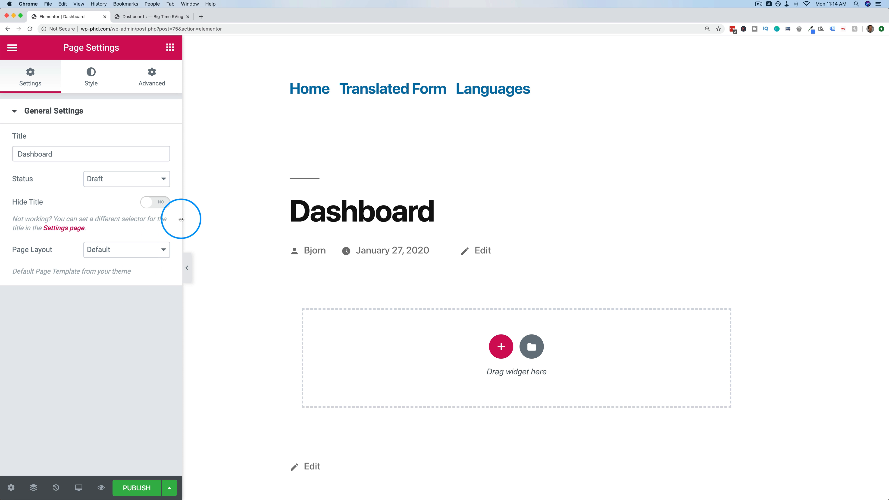
click(161, 249)
click(129, 260)
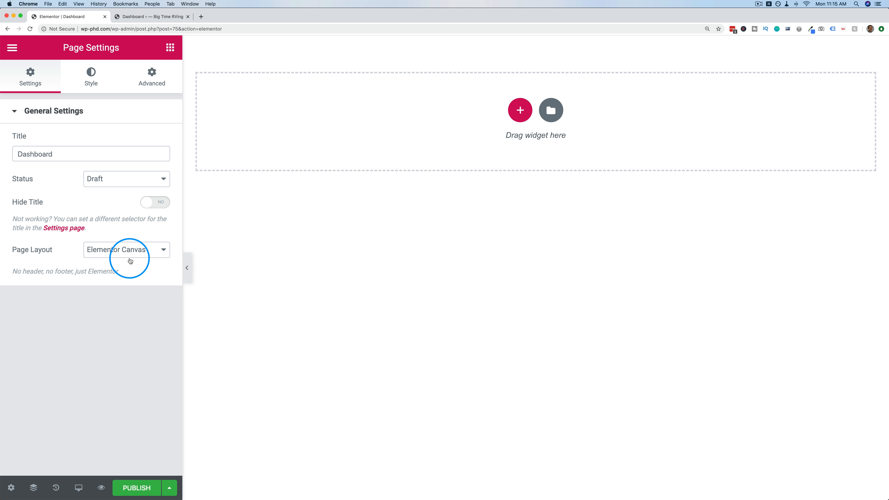
click(452, 142)
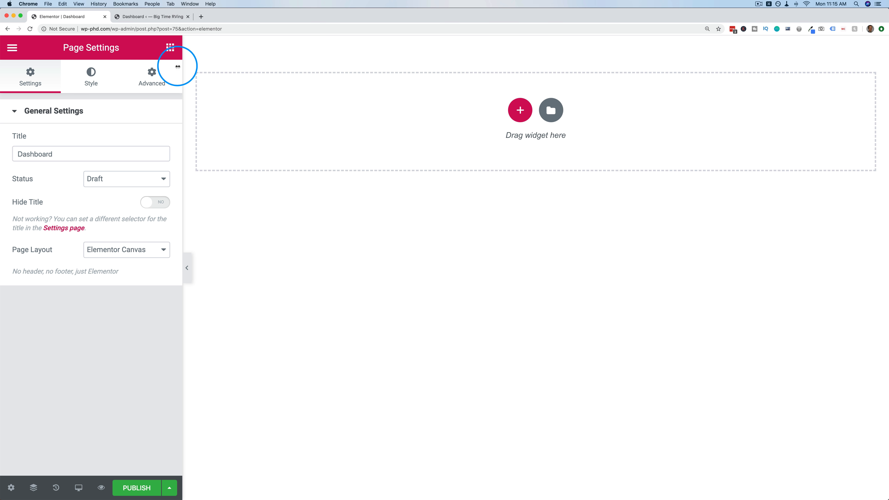
click(170, 47)
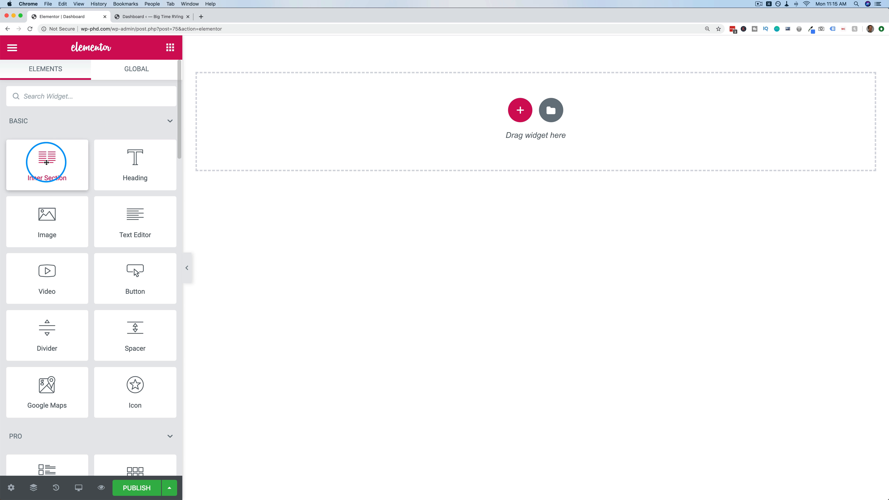
Add a two-column inner section with an Image showing the dynamic User Profile Picture.
drag(44, 155, 385, 121)
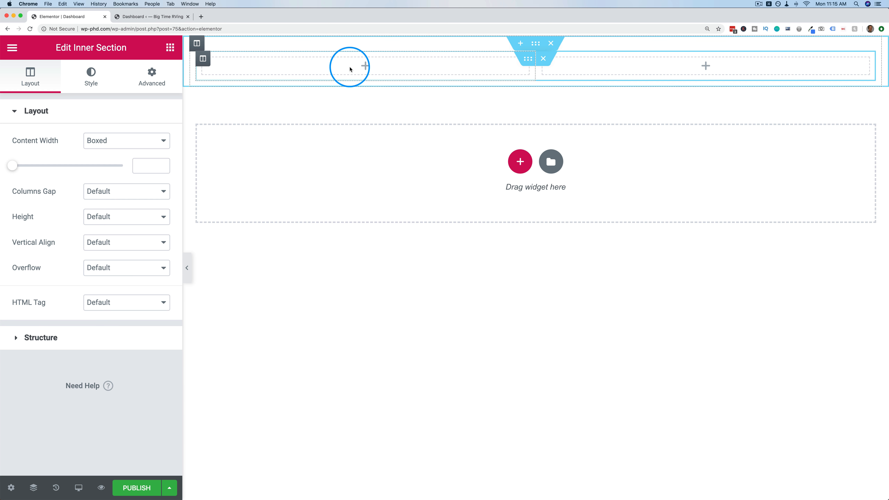
click(362, 66)
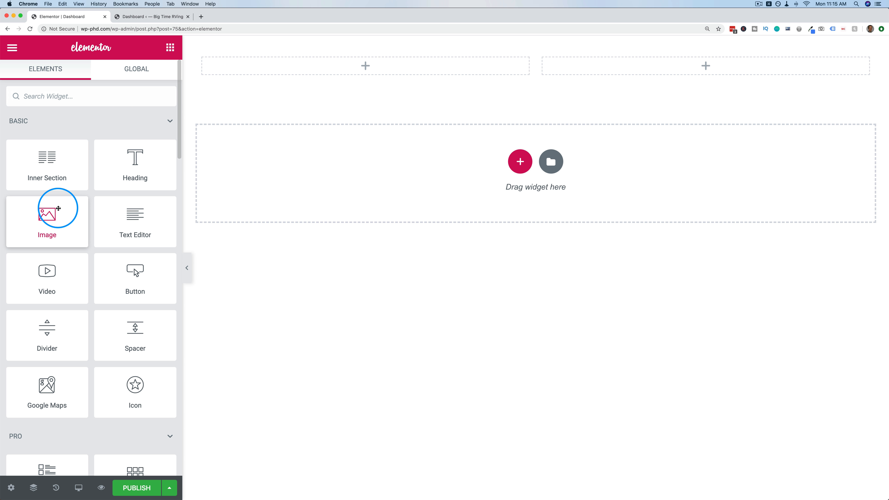
drag(58, 207, 298, 63)
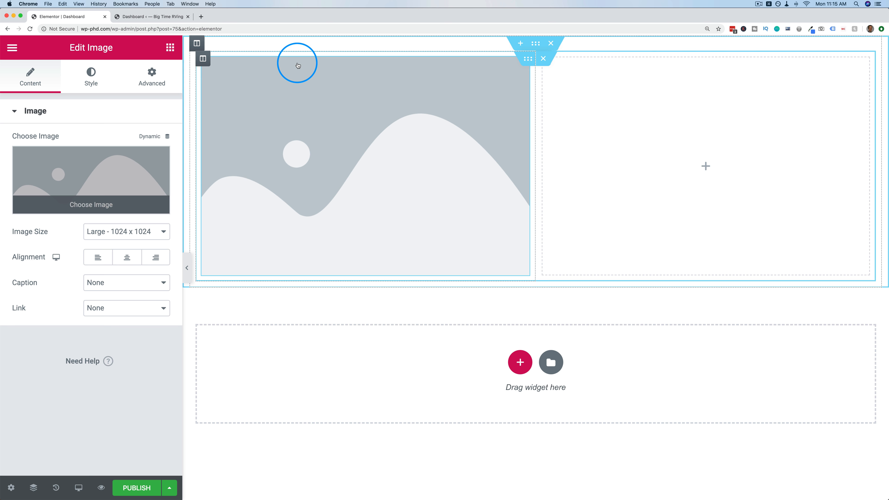
click(156, 136)
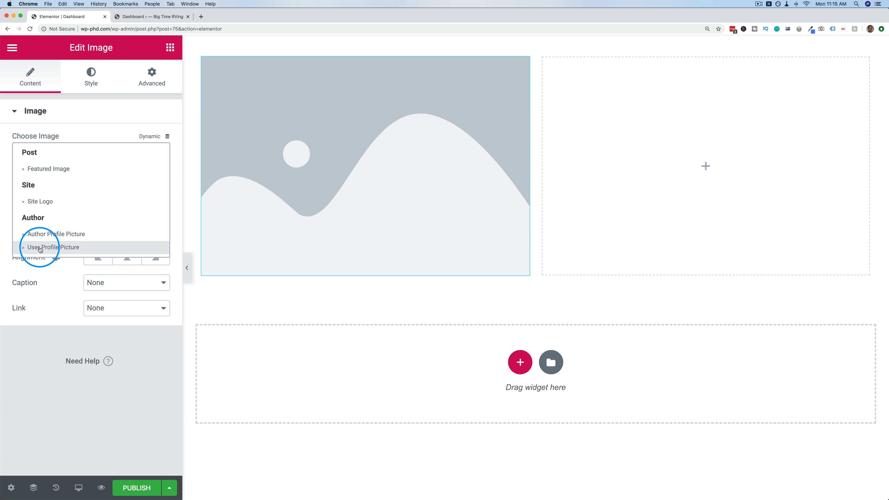
click(41, 246)
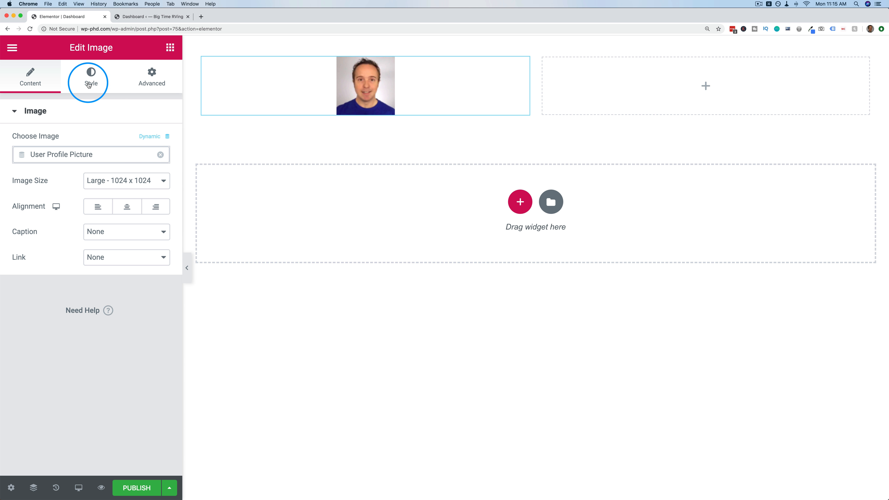
Round the picture with 50% border radius, align it left, and narrow its column to ~19%.
click(84, 85)
scroll(111, 290, down, 2)
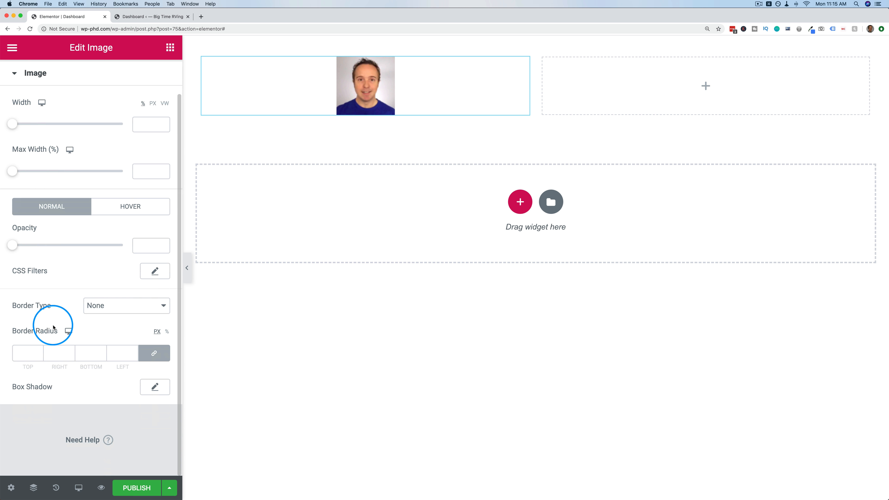
click(30, 351)
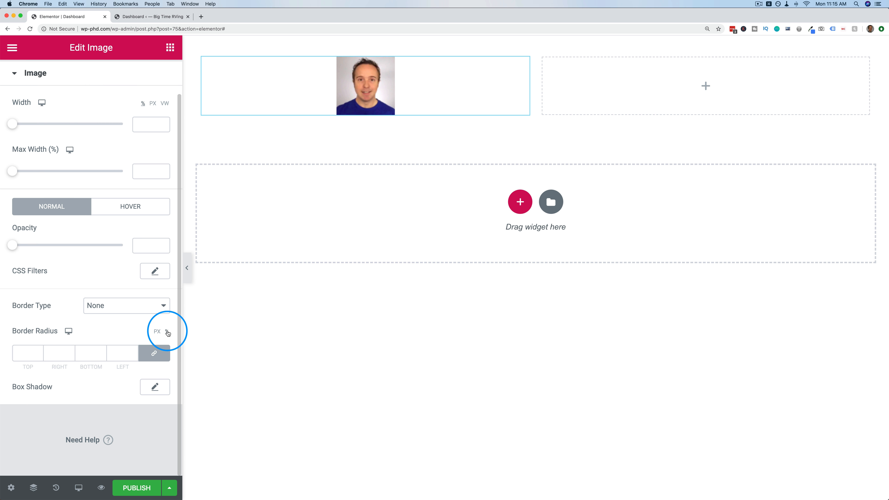
click(168, 331)
click(31, 352)
text(50)
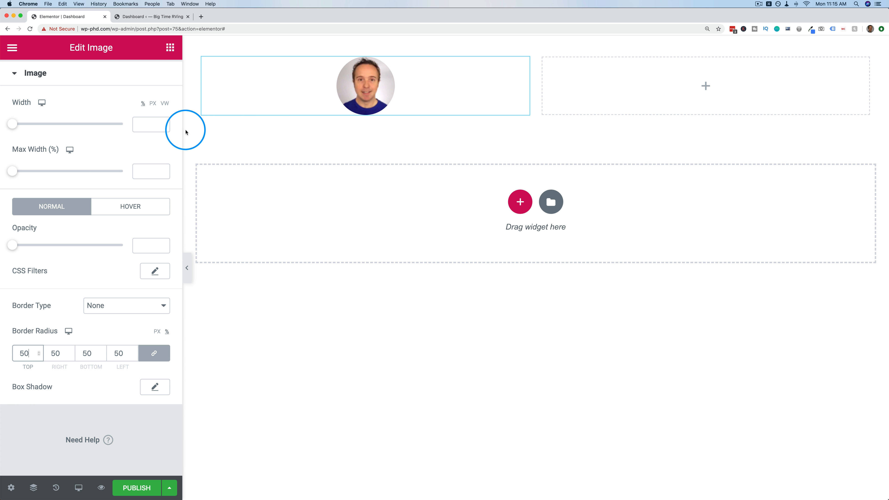
scroll(35, 87, up, 2)
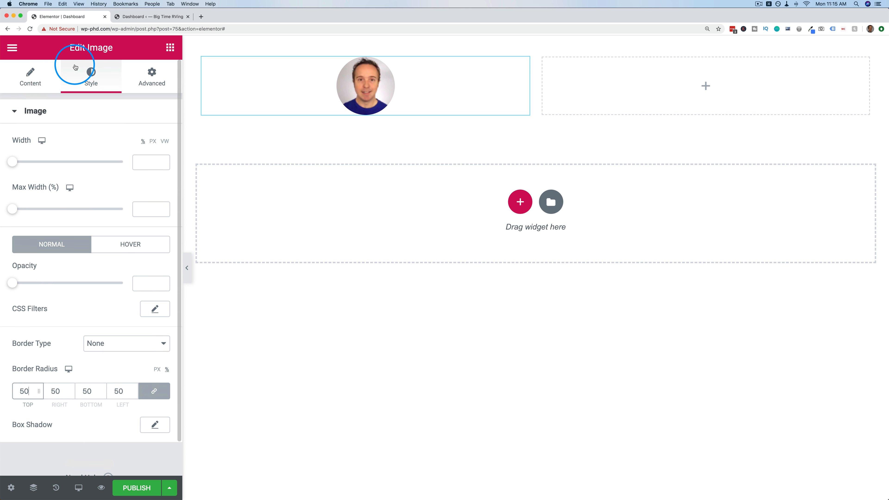
click(30, 75)
click(102, 209)
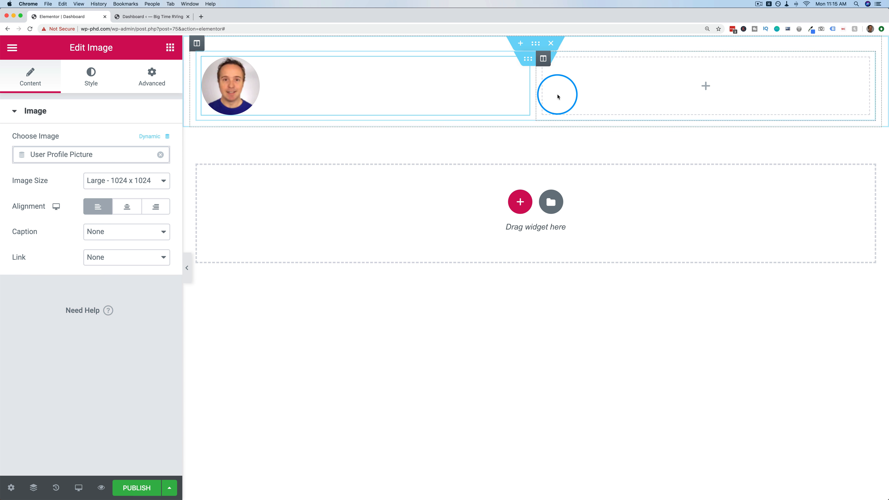
drag(536, 84, 277, 82)
click(170, 47)
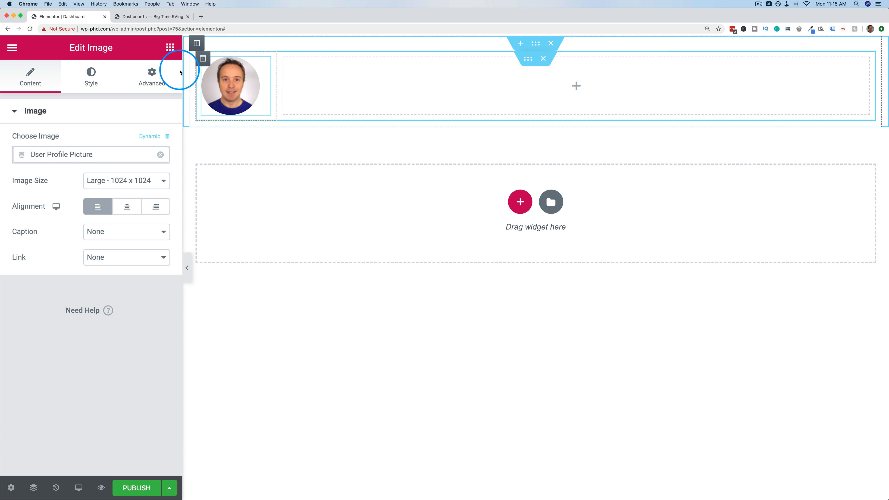
Add a Heading in the right column whose title is the dynamic User Info Display Name.
drag(134, 166, 385, 82)
click(131, 176)
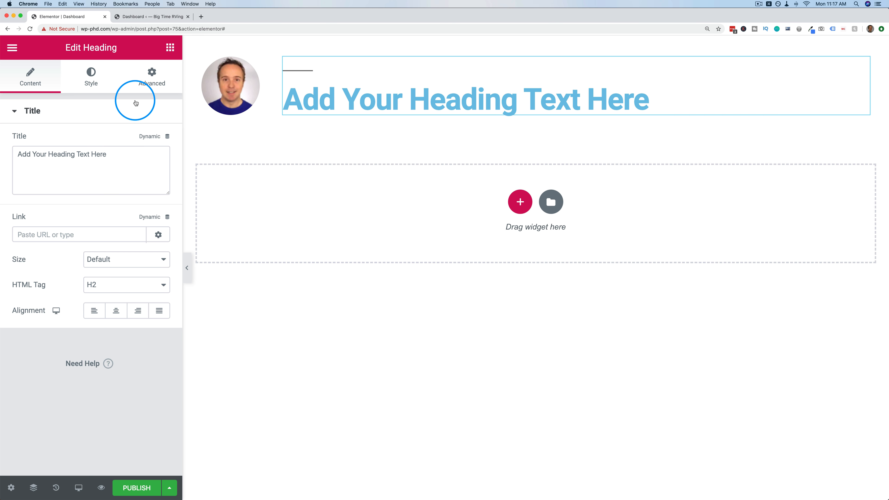
click(154, 137)
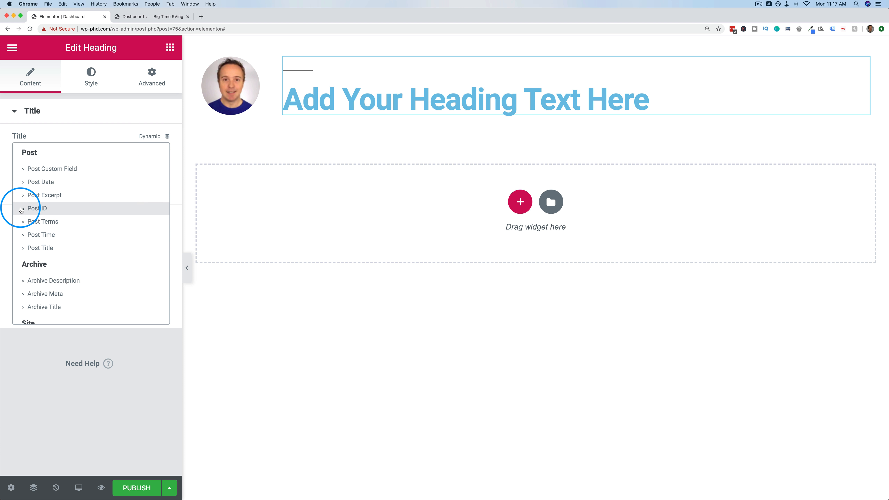
scroll(21, 209, down, 5)
scroll(21, 210, down, 1)
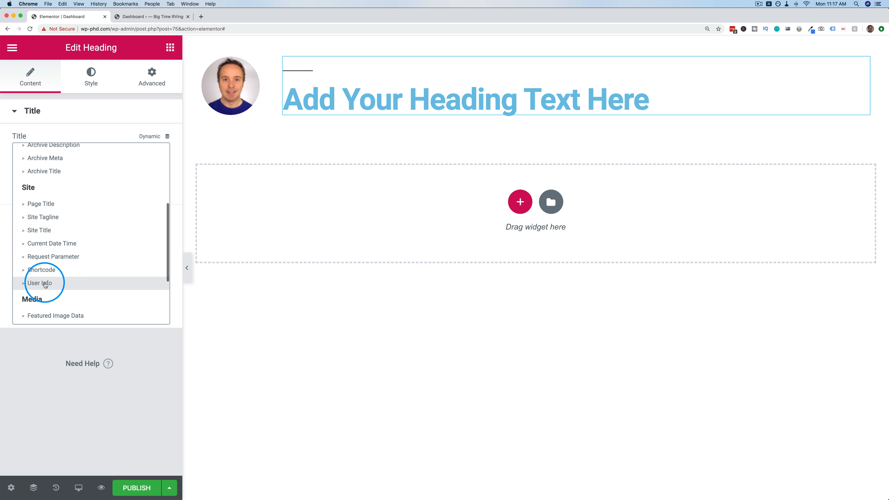
click(44, 283)
click(116, 154)
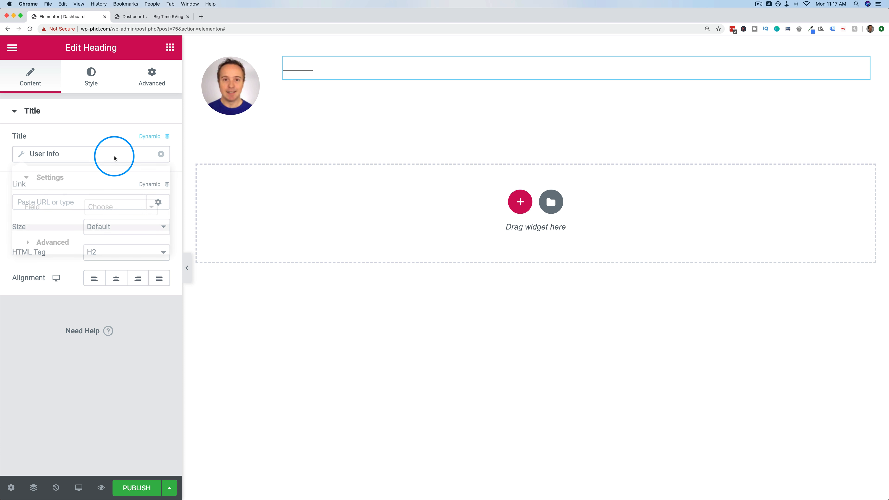
click(105, 208)
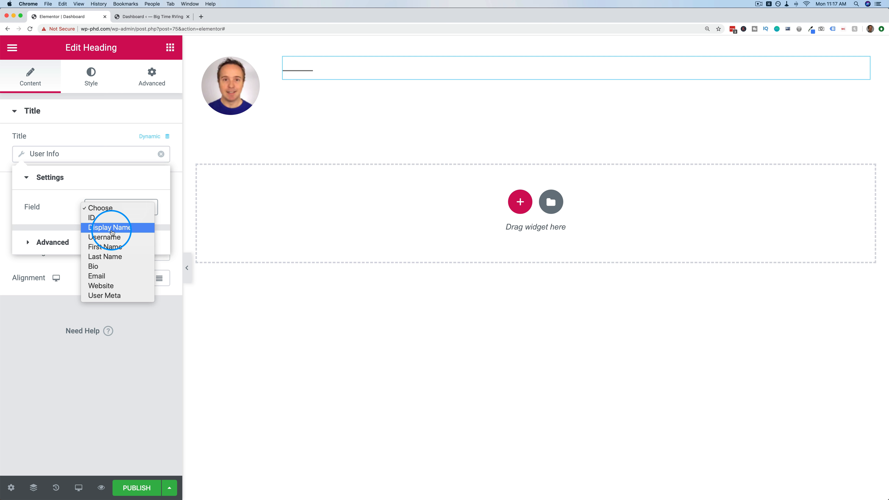
click(111, 227)
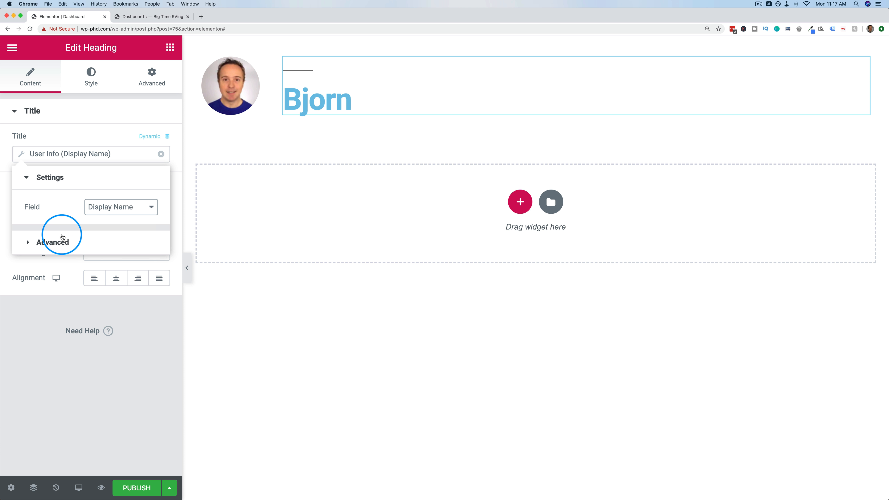
Add 'Hey there' before the name and a ', welcome to your…' message after it.
click(29, 245)
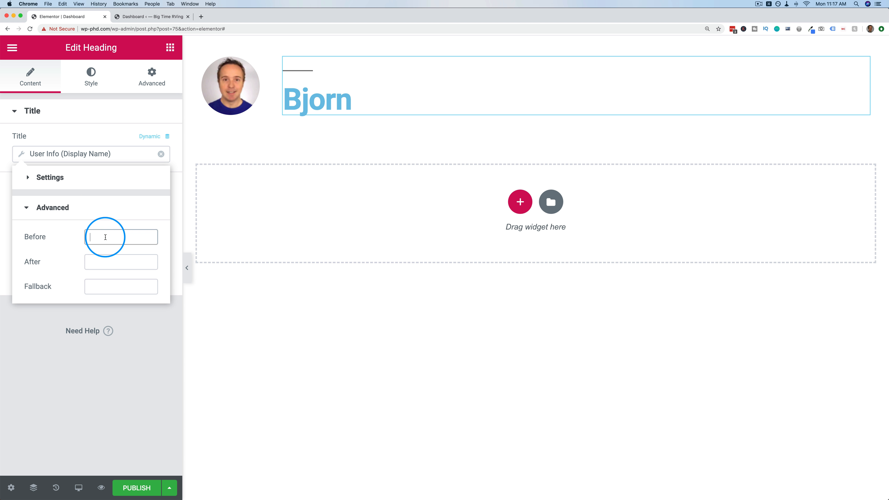
text(Hey there)
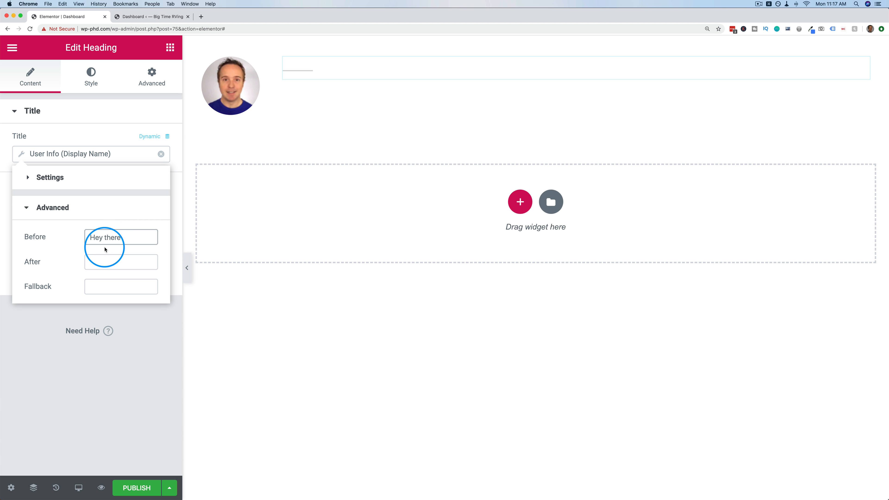
click(97, 261)
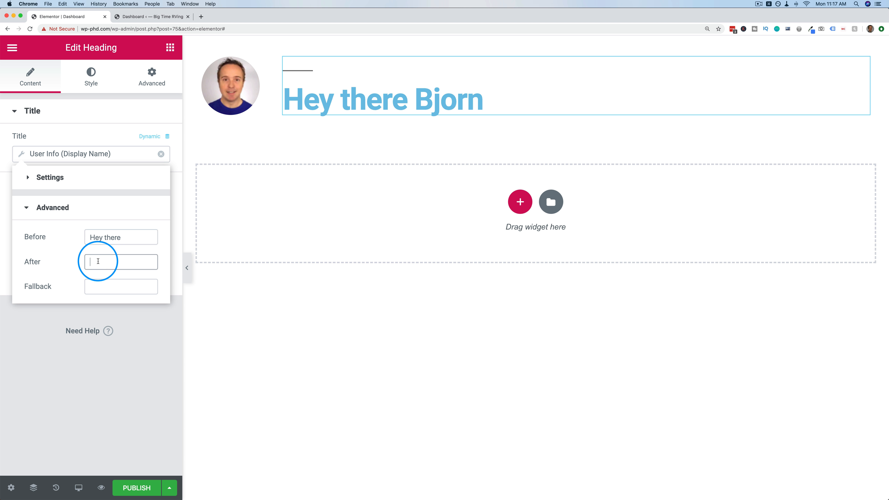
text(,)
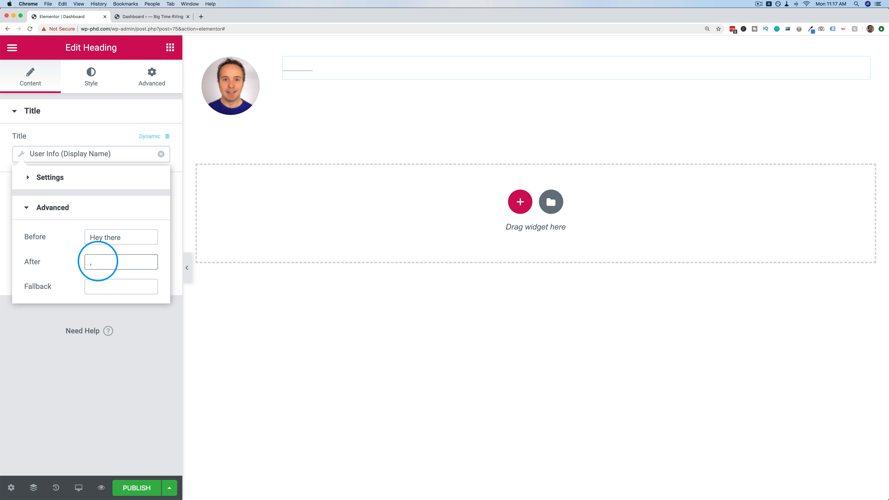
text( welcome to your si)
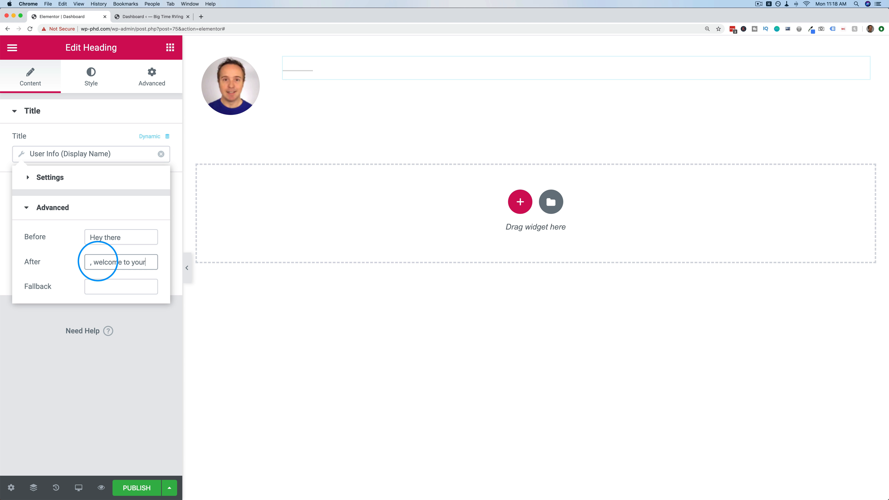
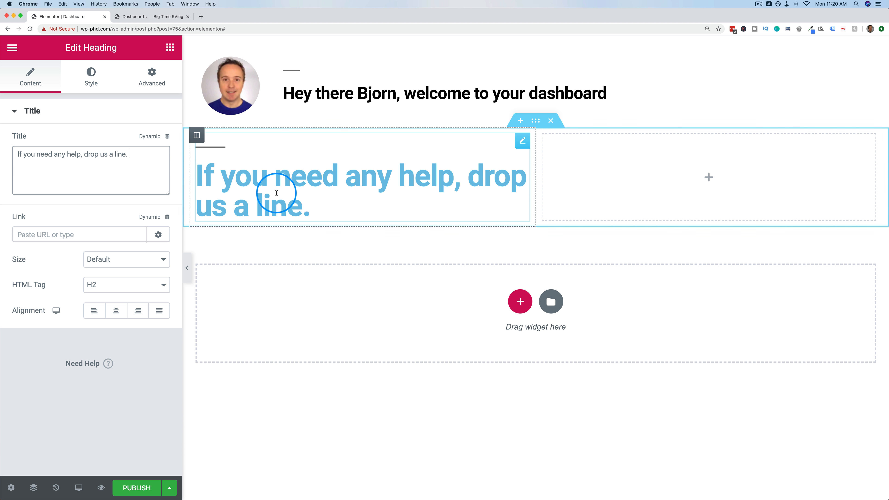
Make the help heading's text colour black and its typography size 26 px.
click(110, 73)
click(162, 142)
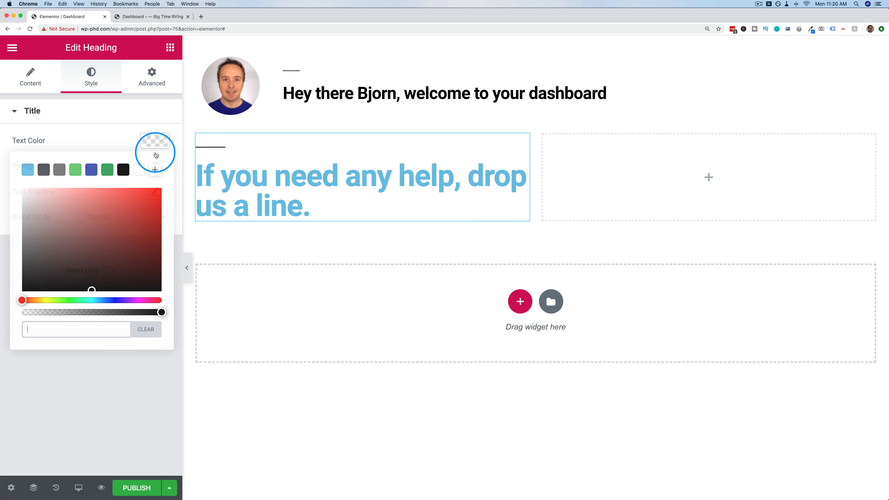
drag(105, 242, 182, 328)
click(169, 154)
click(162, 171)
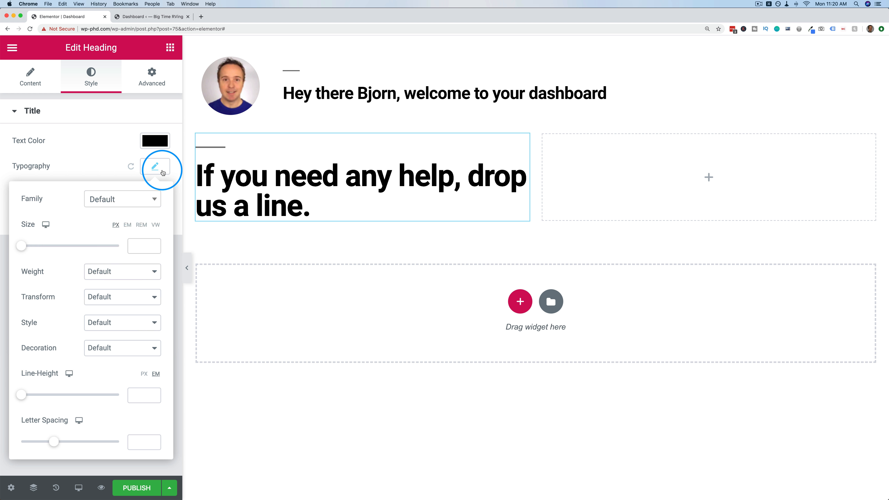
click(35, 247)
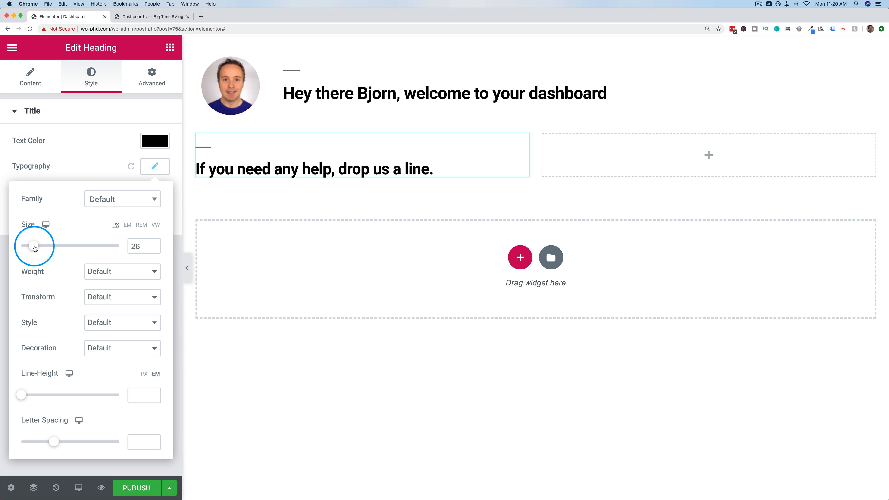
click(155, 167)
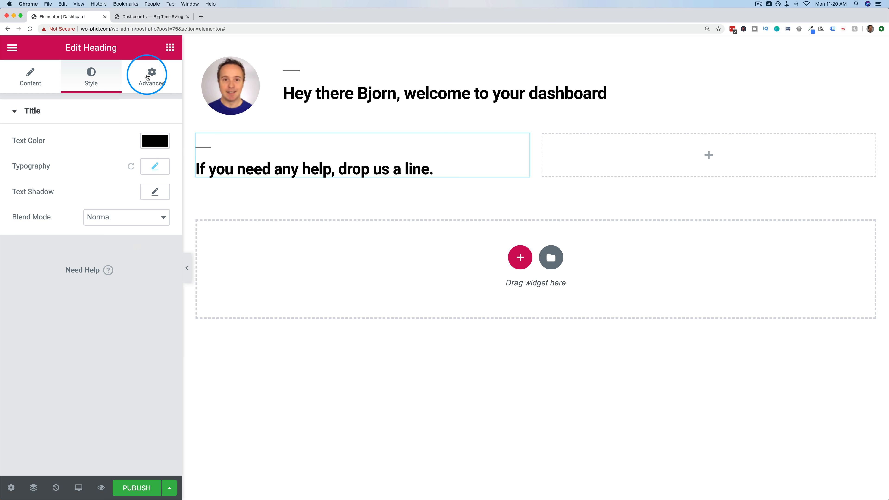
Add a Text Editor widget with Lorem ipsum placeholder text beneath the heading.
click(170, 47)
drag(103, 224, 284, 171)
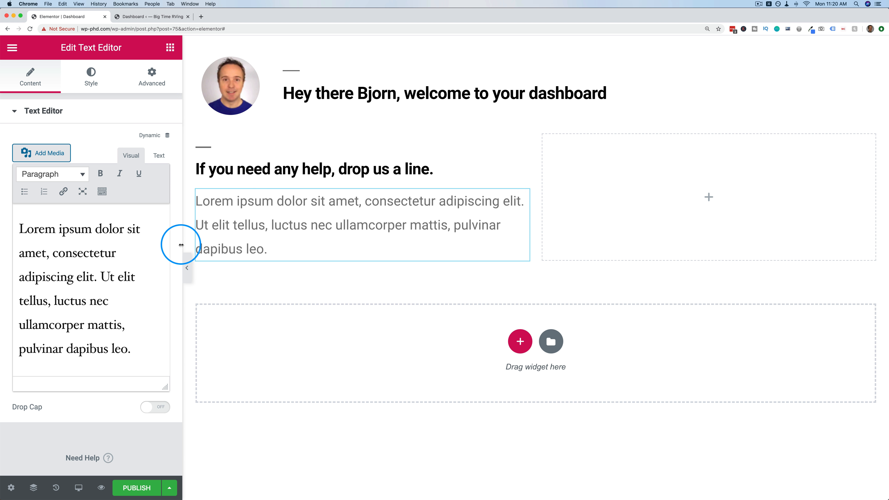
click(159, 155)
drag(131, 244, 10, 205)
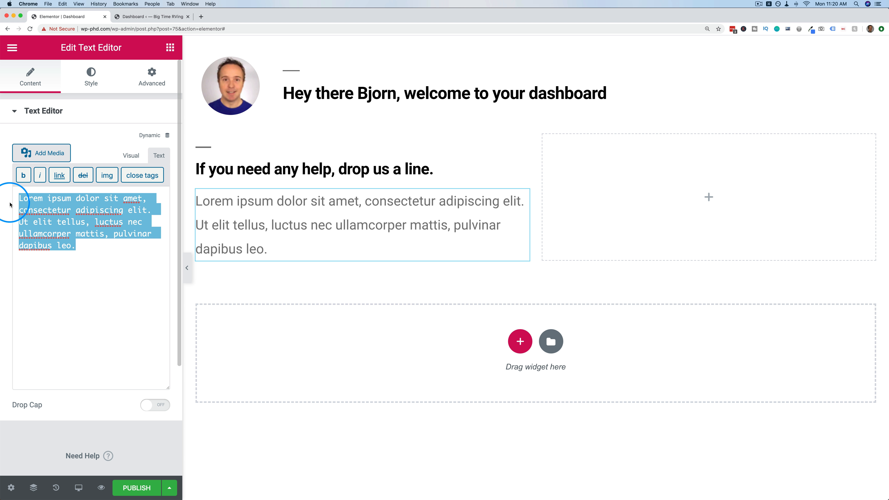
click(560, 178)
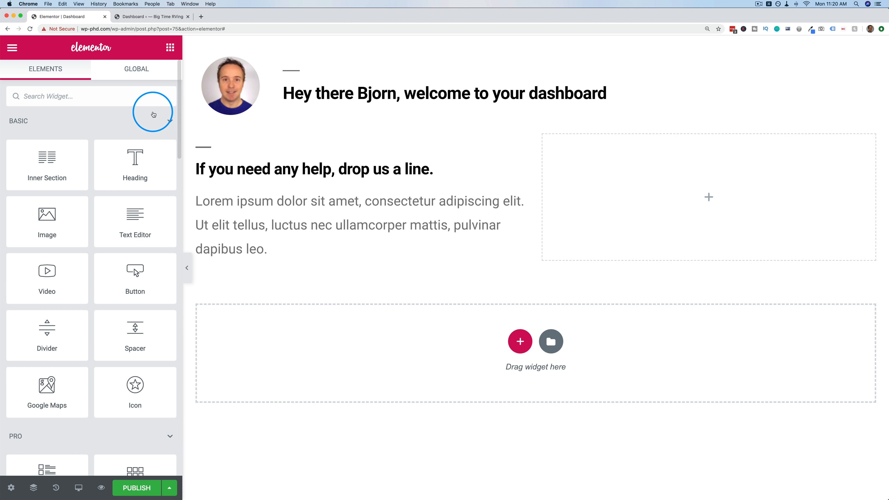
click(145, 96)
Drop the Form widget into the right column, giving Name, Email, Message fields and a Send button.
text(f)
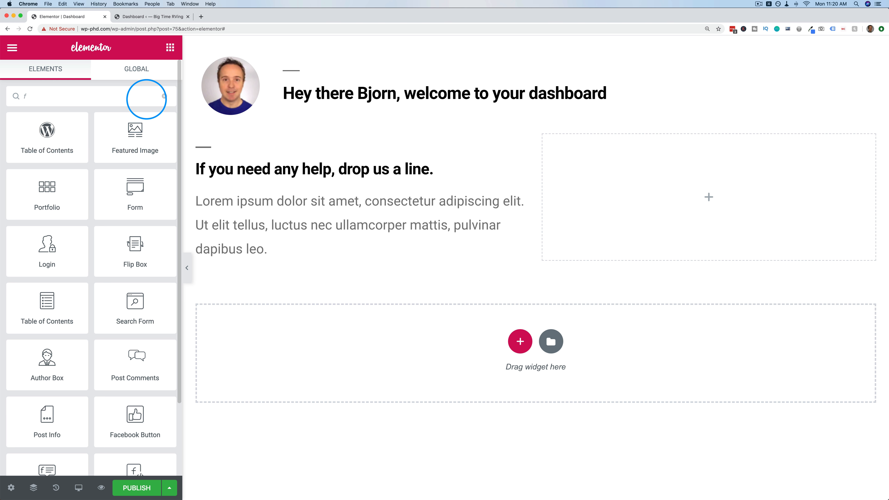
text(orm)
drag(87, 138, 642, 189)
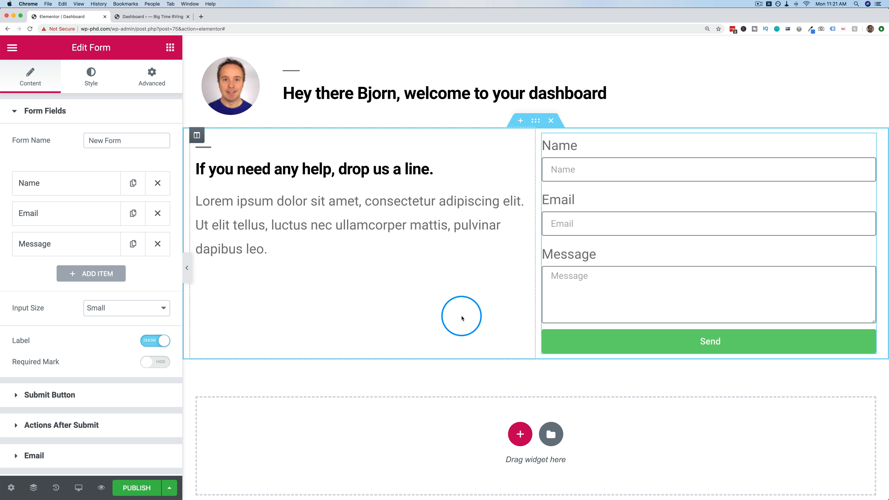
scroll(437, 299, down, 2)
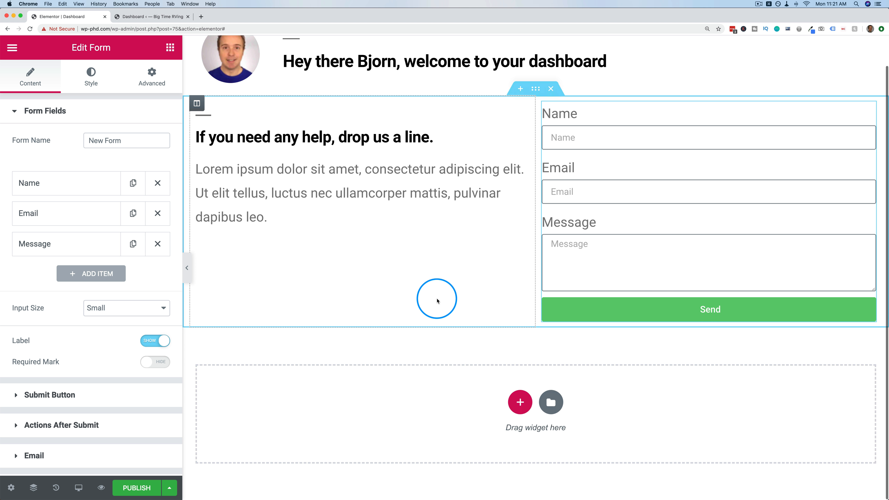
scroll(457, 245, up, 2)
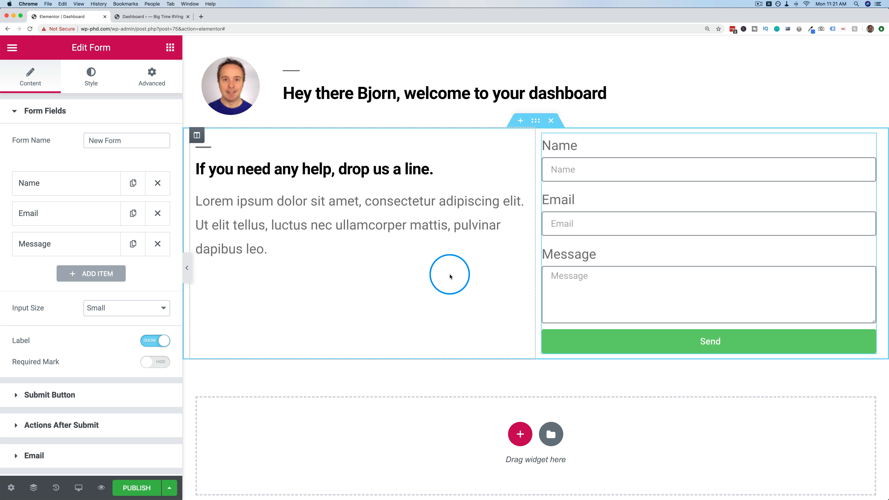
scroll(449, 277, down, 2)
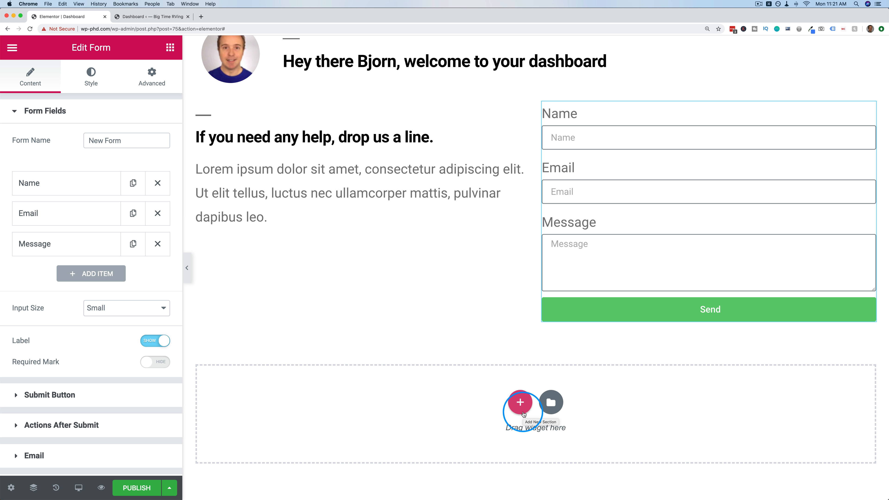
Add a three-column section with a Video widget showing the child-theme YouTube link in the first column.
click(522, 413)
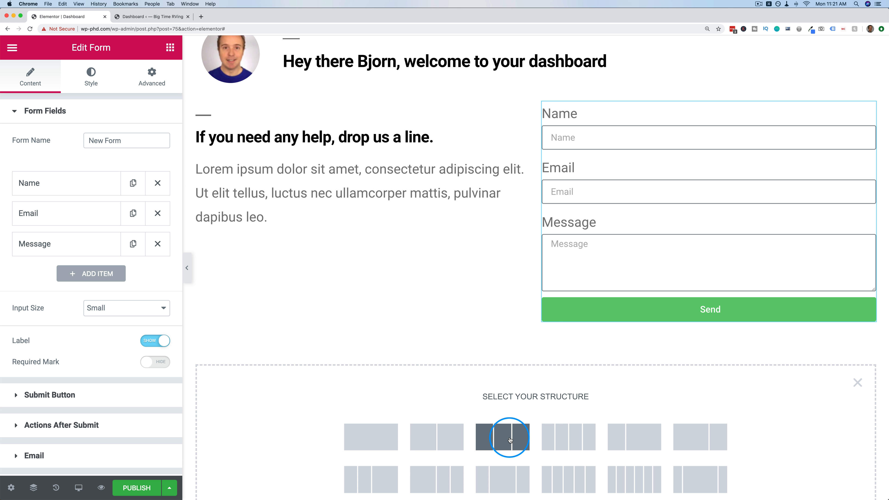
click(510, 440)
click(162, 48)
click(102, 99)
text(video)
drag(53, 126, 313, 311)
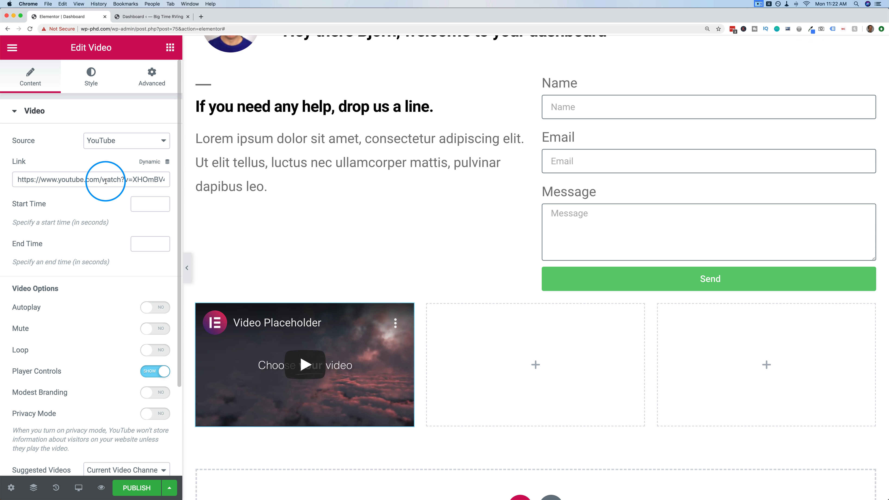
key(super+a)
text(https://www.youtube.com/watch?v=30JdAarTAFU)
scroll(406, 280, down, 2)
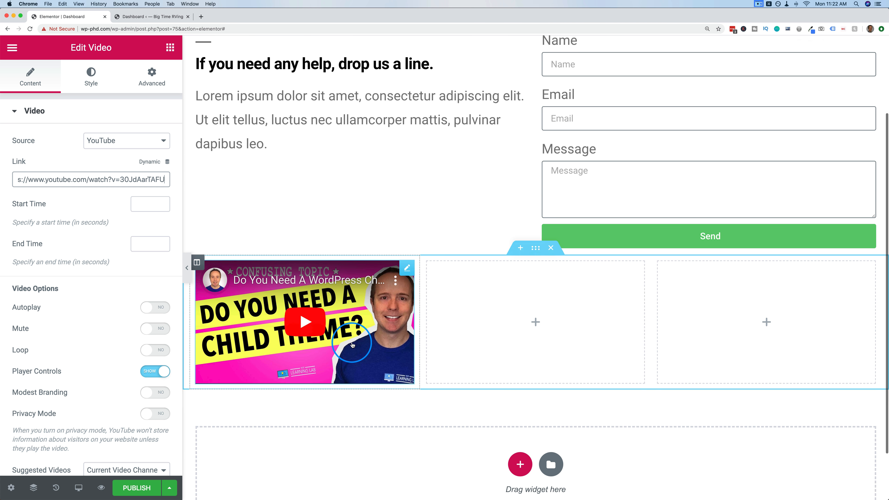
Duplicate the video widget into the middle and right columns.
right_click(406, 271)
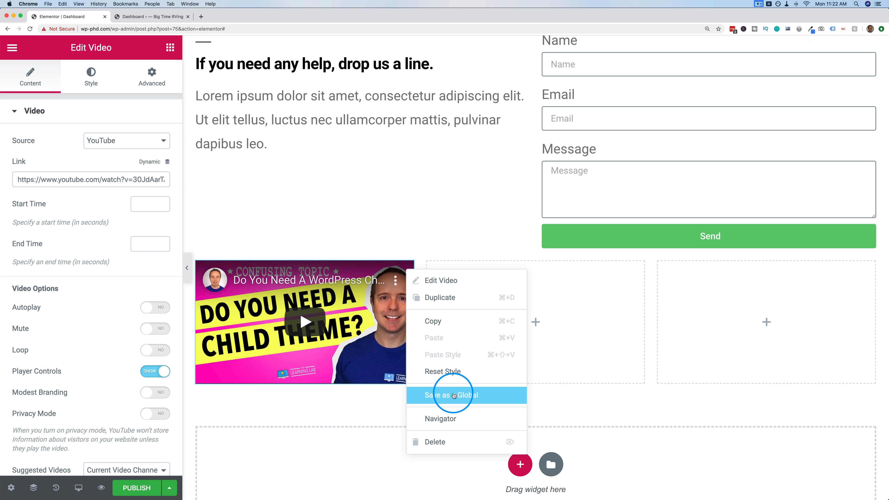
click(451, 300)
drag(406, 350, 561, 303)
right_click(615, 272)
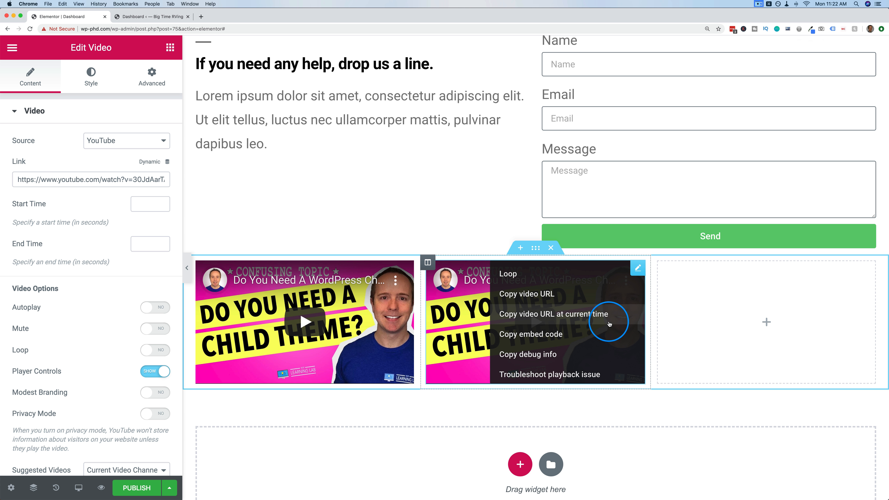
right_click(638, 270)
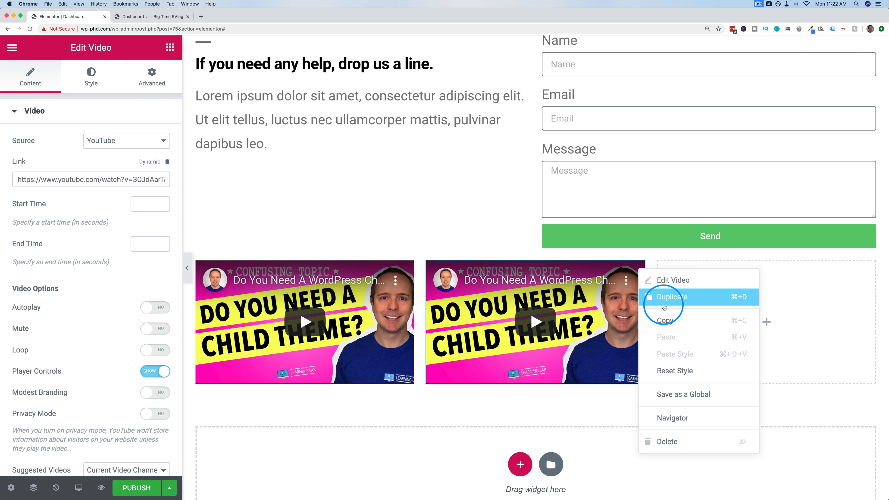
click(665, 298)
drag(635, 403, 752, 295)
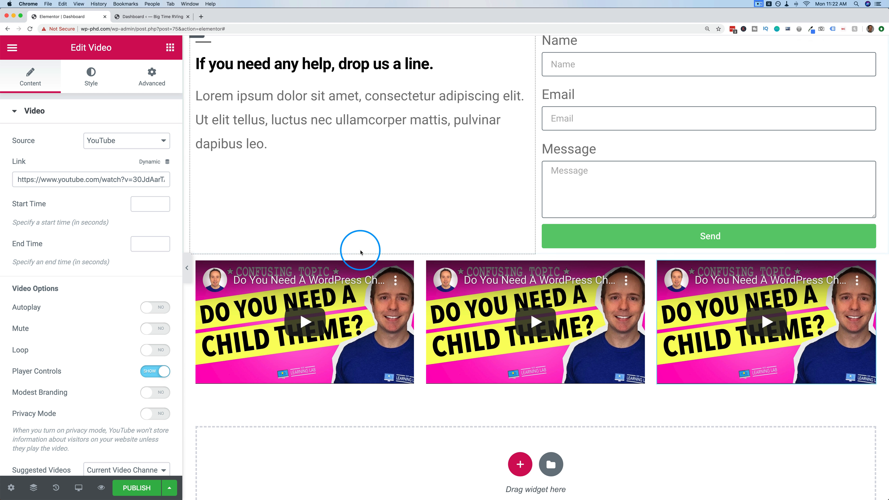
Change the middle video's link to the Conditional Menus video.
click(635, 262)
click(147, 183)
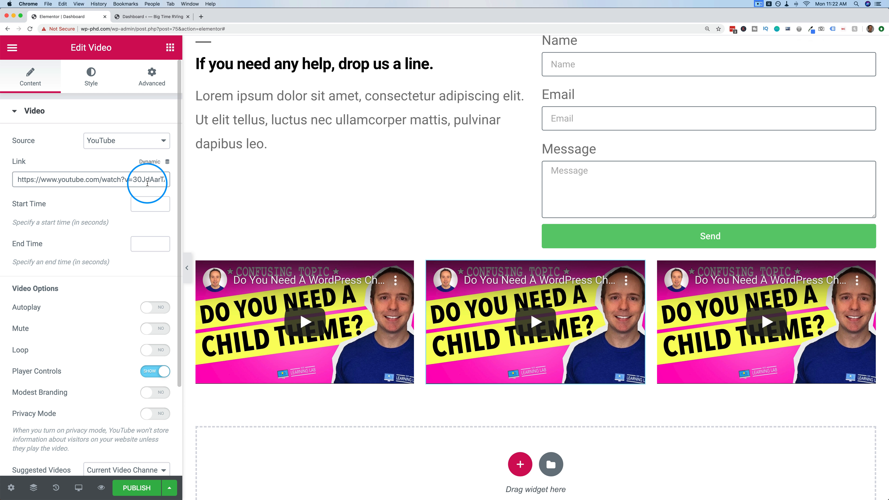
key(super+shift+v)
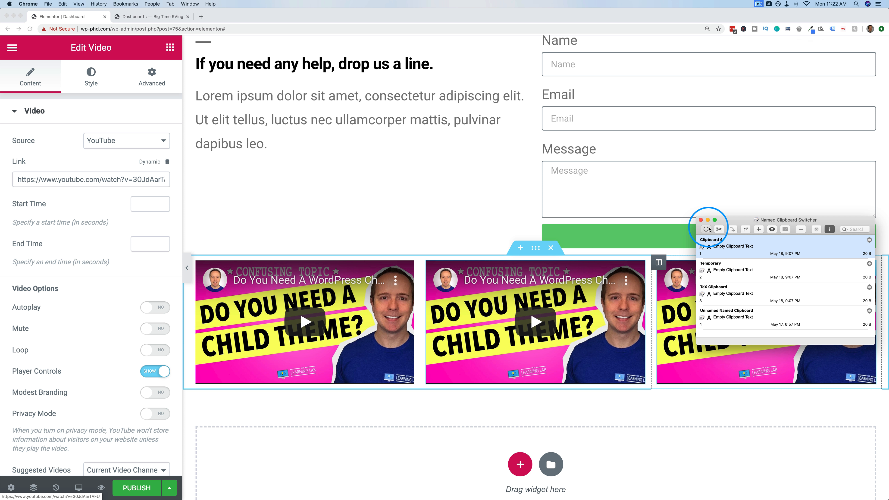
click(706, 229)
click(143, 182)
key(super+a)
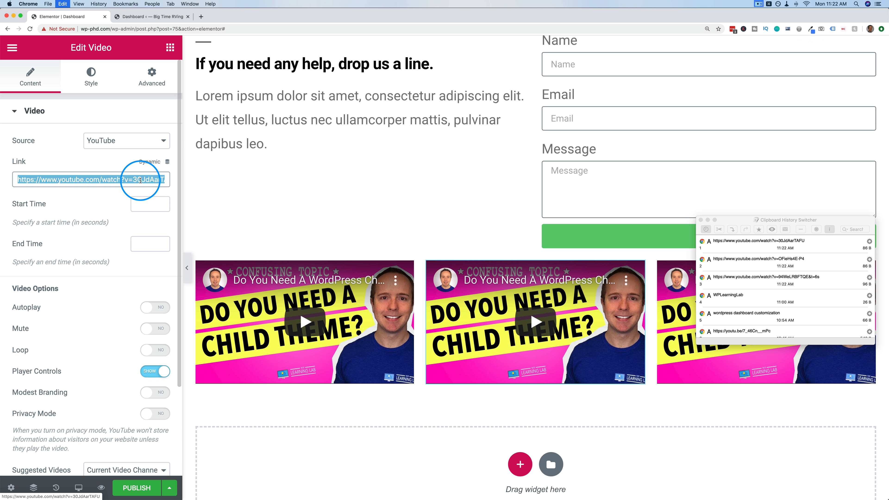
click(739, 266)
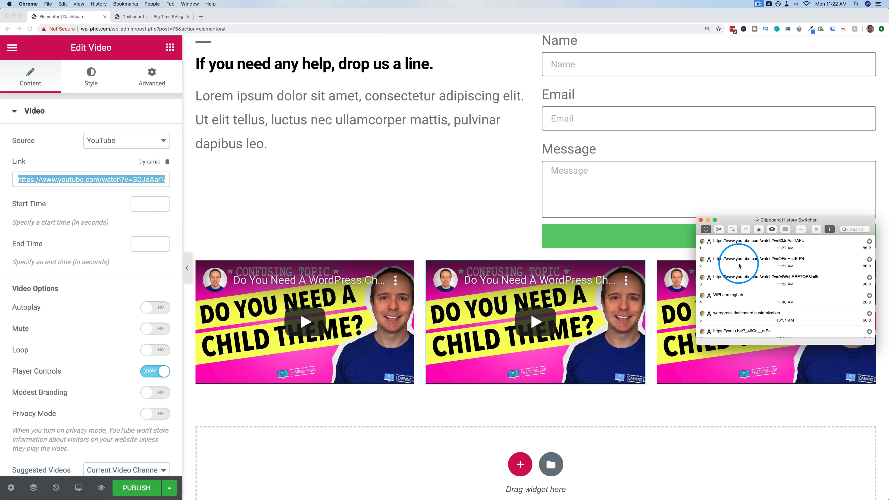
double_click(739, 266)
drag(752, 223, 457, 182)
Change the third video's link to the Rank Math SEO video.
click(826, 270)
click(868, 267)
click(155, 180)
key(super+a)
text(https://www.youtube.com/watch?v=OFieHs4E-P4)
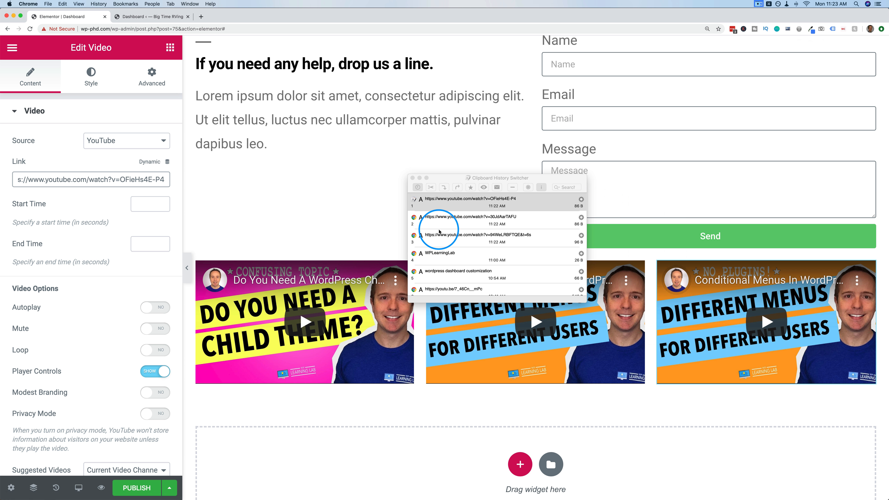
double_click(461, 246)
click(117, 180)
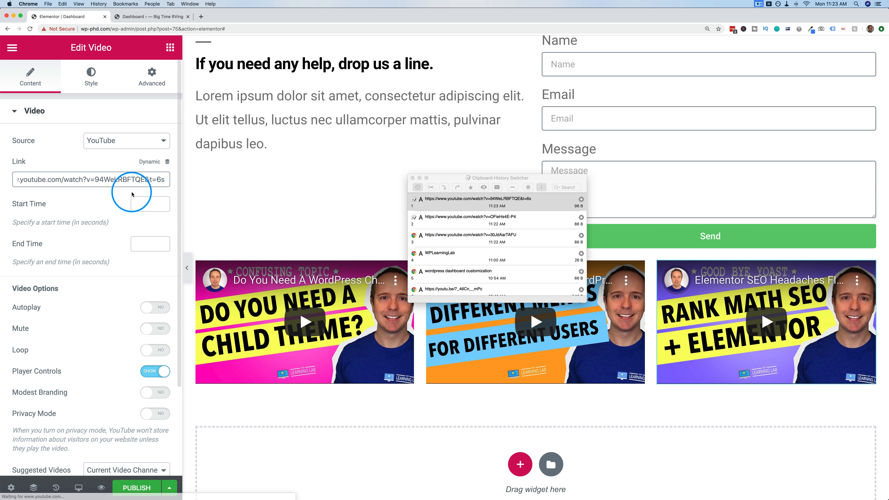
click(413, 180)
scroll(412, 234, up, 1)
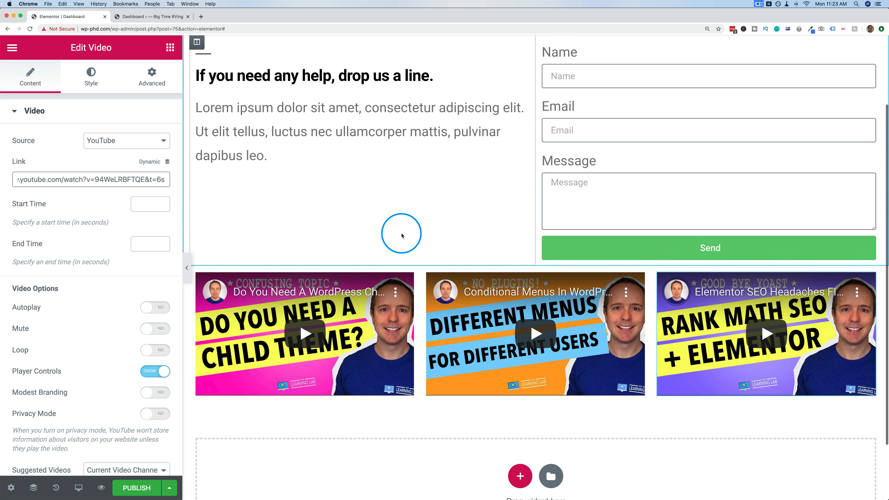
Give the video section a top and bottom margin of 49 px.
click(533, 258)
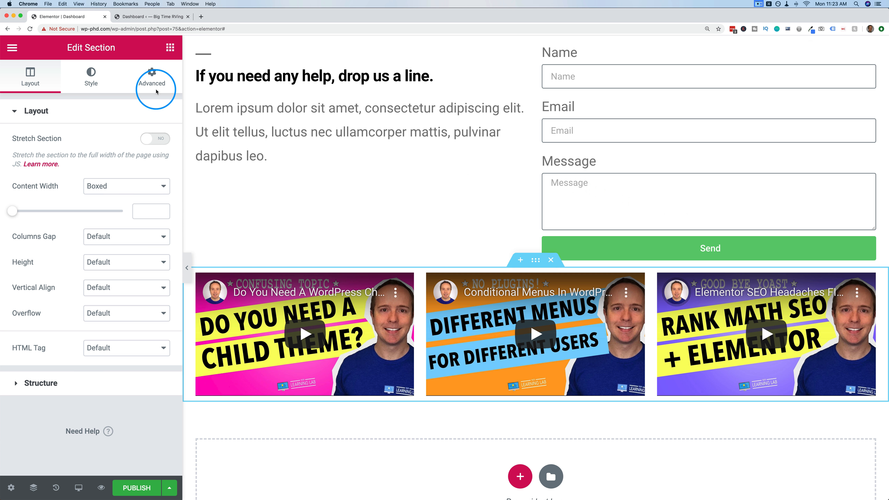
click(152, 81)
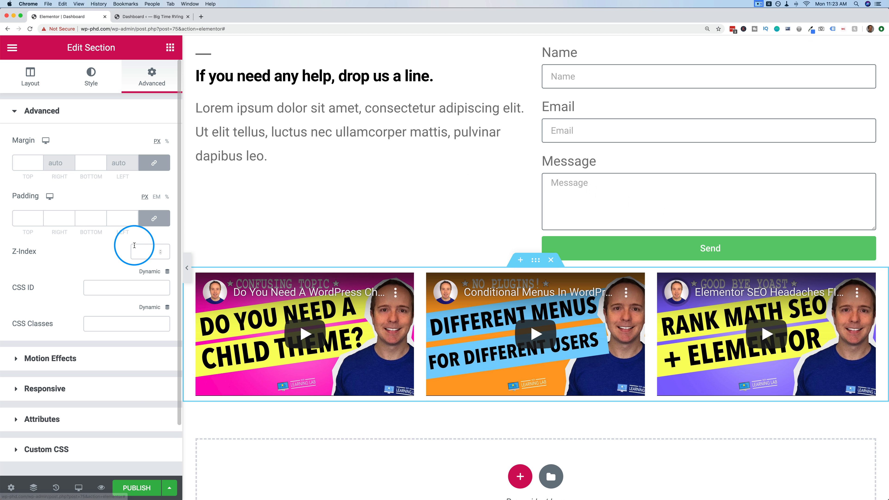
click(37, 162)
text(24)
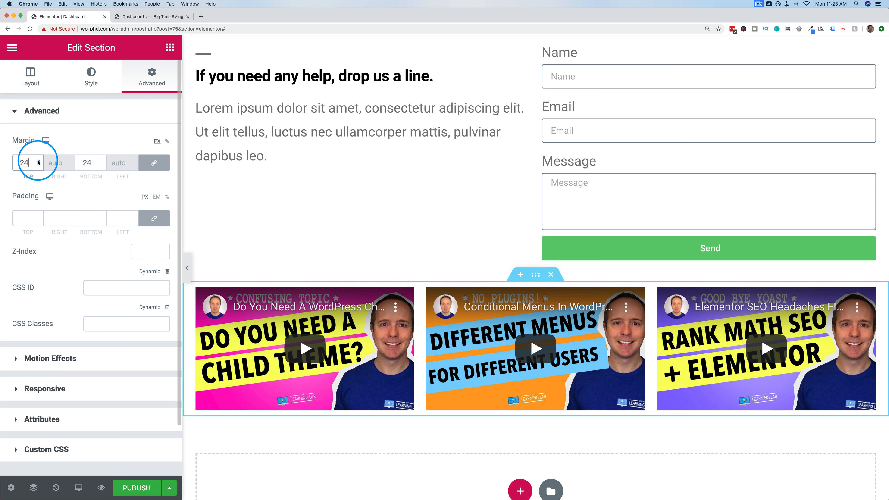
click(39, 162)
Exit Elementor to the WordPress Edit Template page for the Dashboard template.
scroll(270, 187, up, 3)
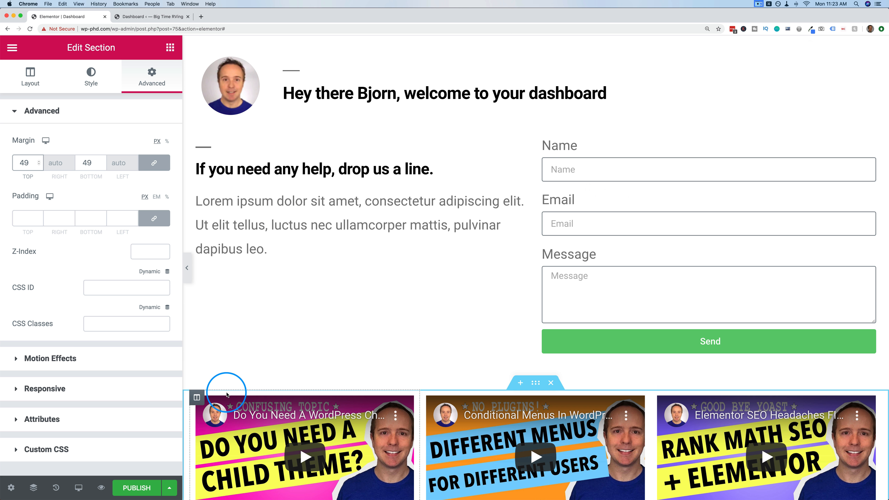
scroll(227, 395, down, 3)
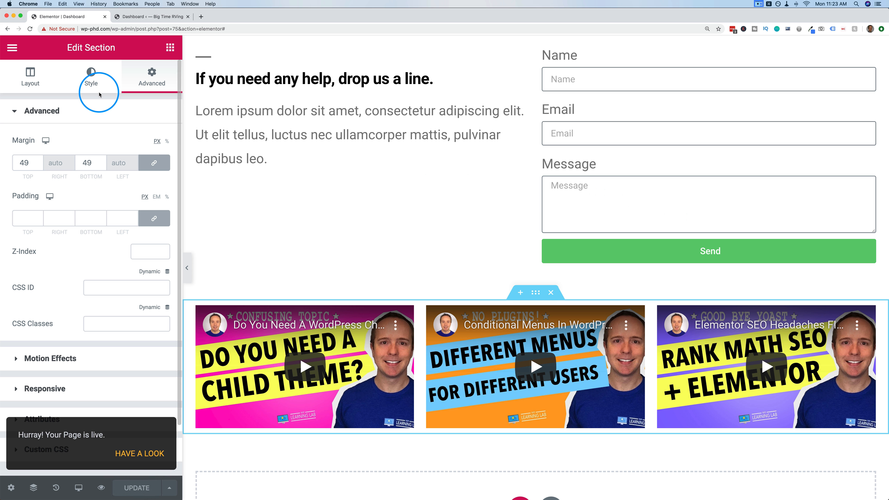
click(13, 47)
click(59, 364)
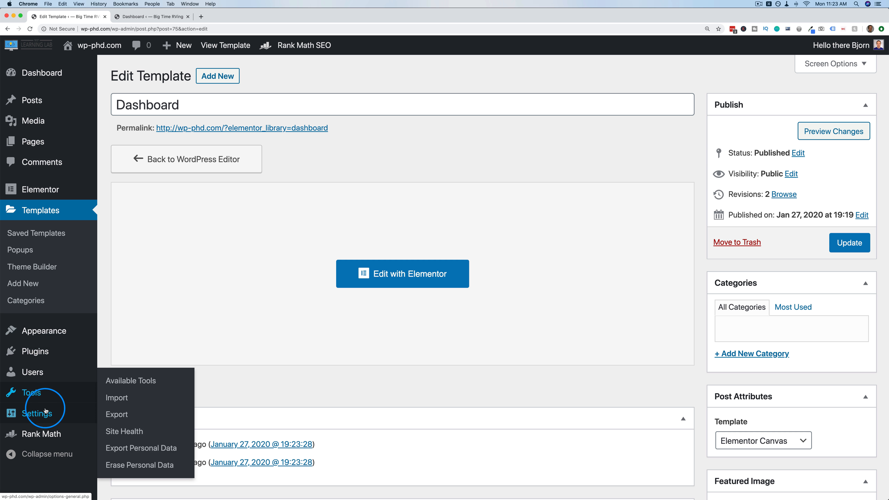
Set the White Label CMS welcome panel to the Elementor 'Dashboard' template, non-dismissible, and save.
mouse_move(46, 411)
click(138, 449)
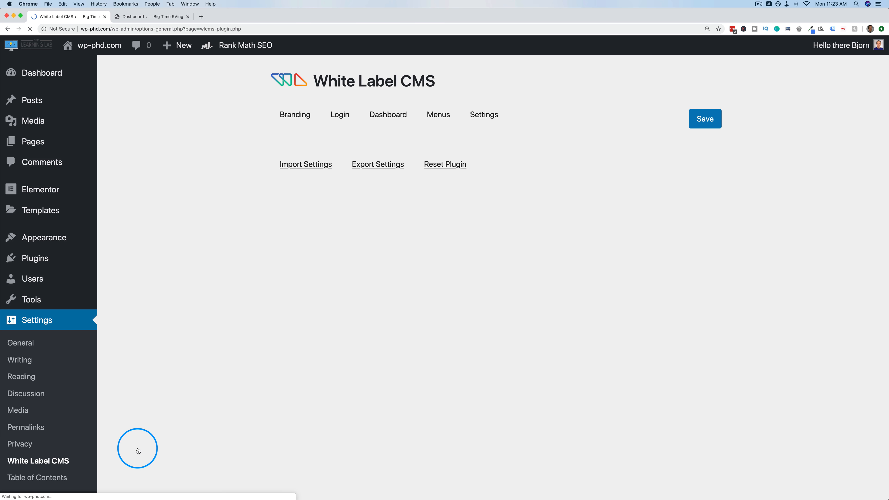
click(390, 115)
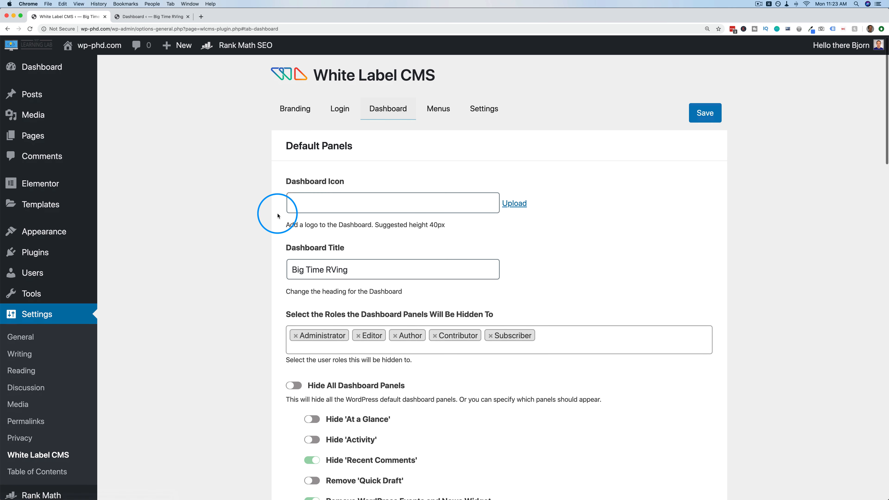
scroll(278, 215, down, 15)
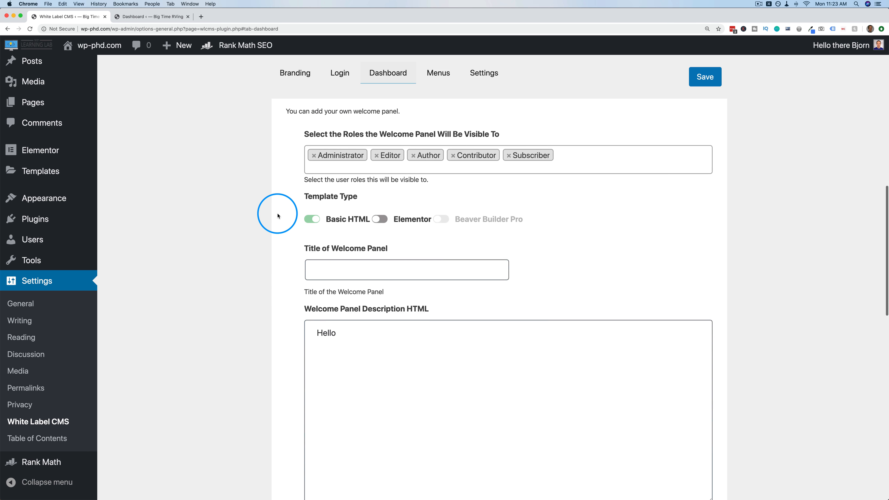
click(383, 206)
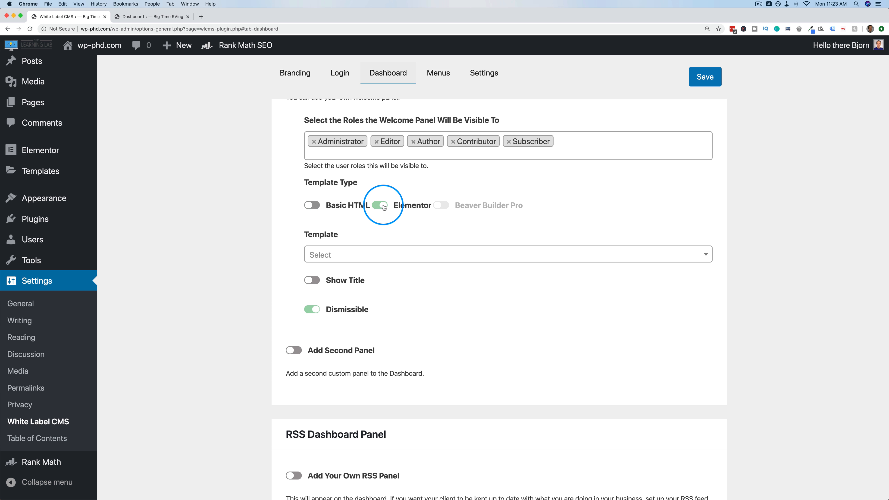
click(354, 260)
click(331, 302)
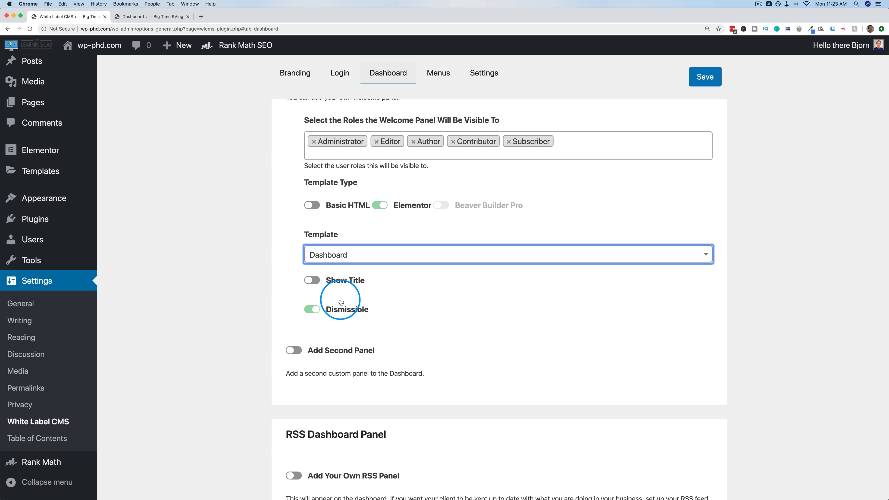
scroll(277, 282, down, 2)
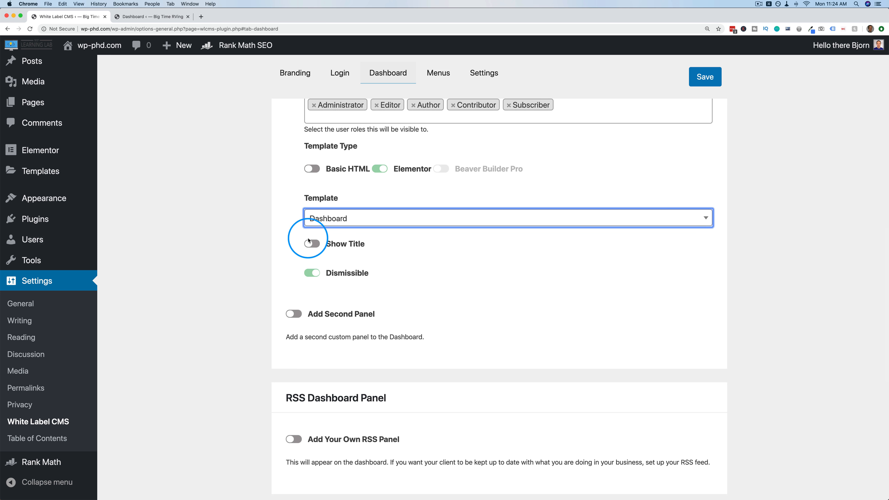
click(315, 273)
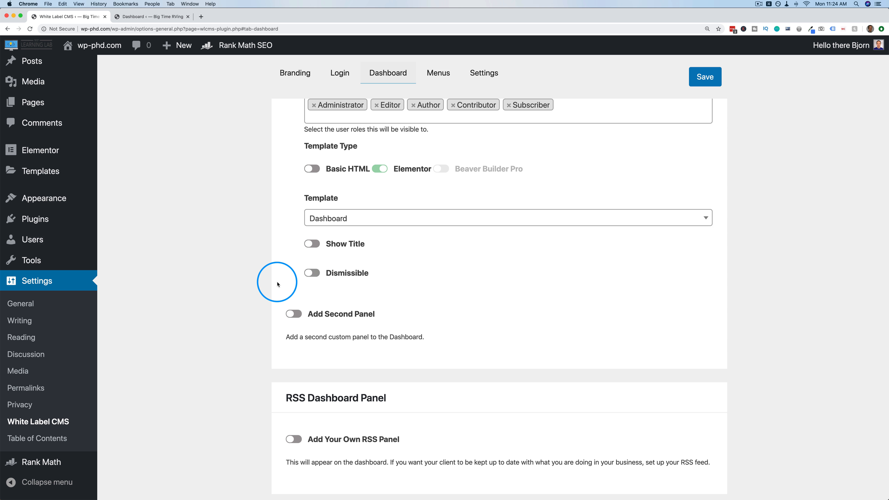
scroll(279, 279, down, 2)
click(704, 78)
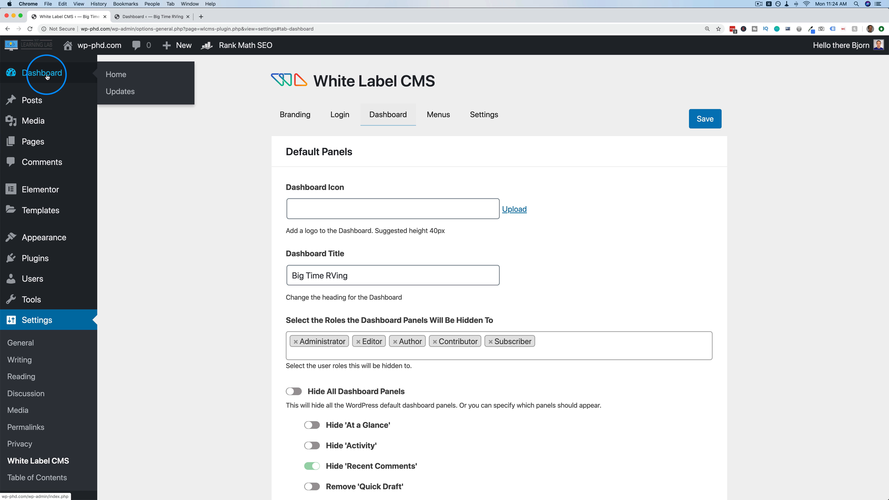
Reload the admin dashboard and review the greeting, help text, contact form and three videos.
click(142, 18)
key(super+r)
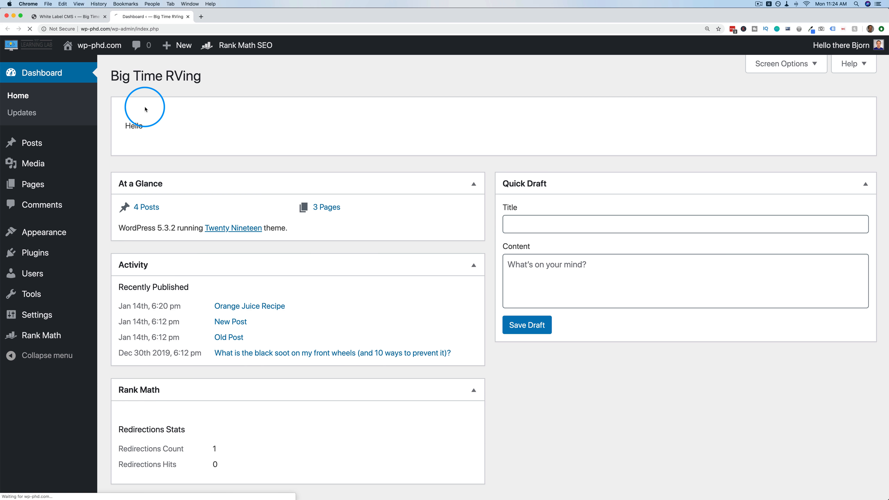
scroll(224, 248, down, 3)
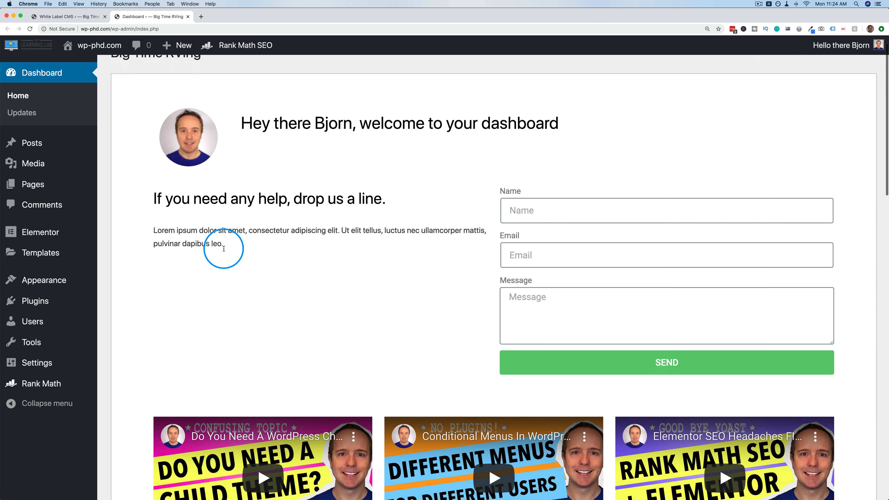
scroll(223, 250, up, 1)
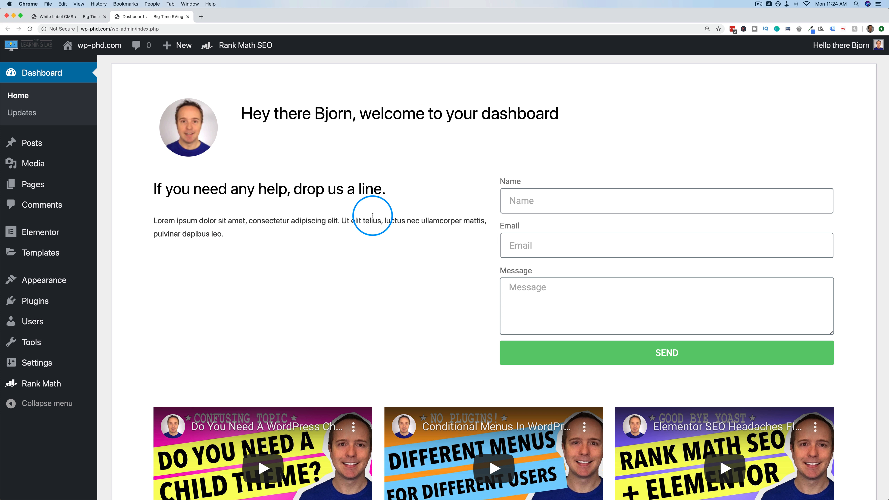
scroll(372, 214, up, 2)
scroll(372, 214, down, 2)
scroll(372, 215, down, 1)
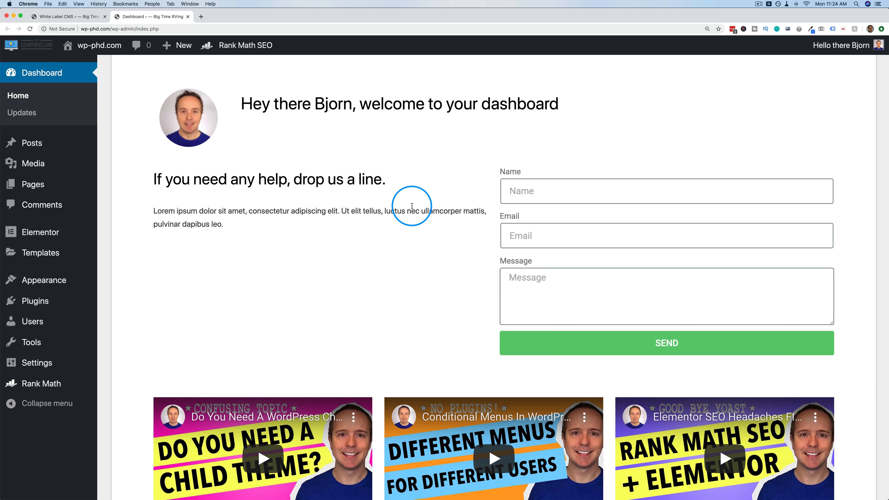
scroll(412, 205, down, 5)
scroll(265, 404, down, 1)
scroll(489, 206, up, 1)
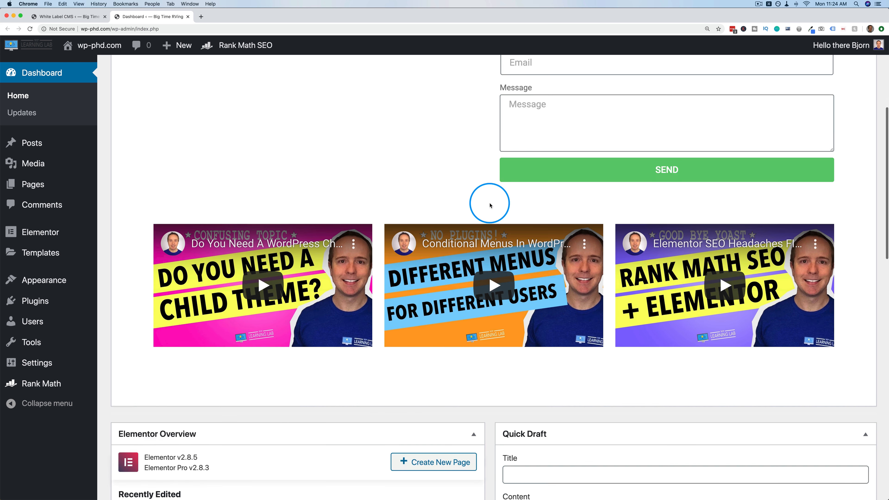
scroll(490, 205, down, 8)
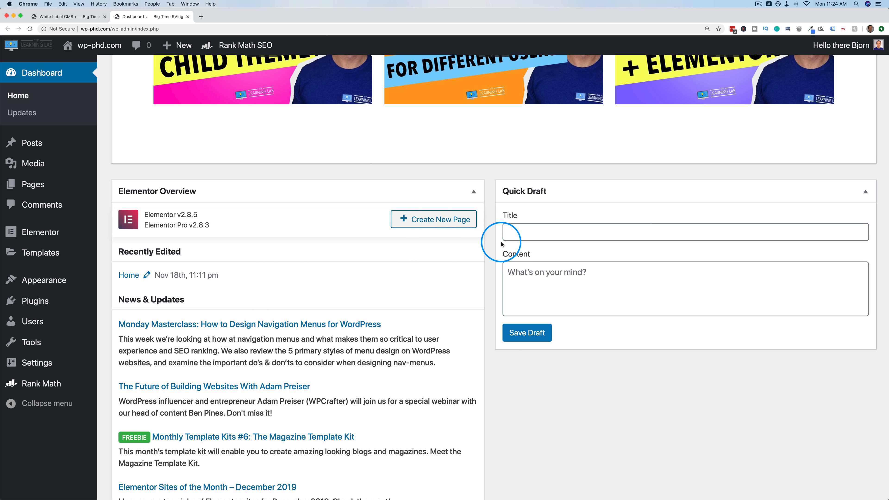
scroll(482, 258, up, 14)
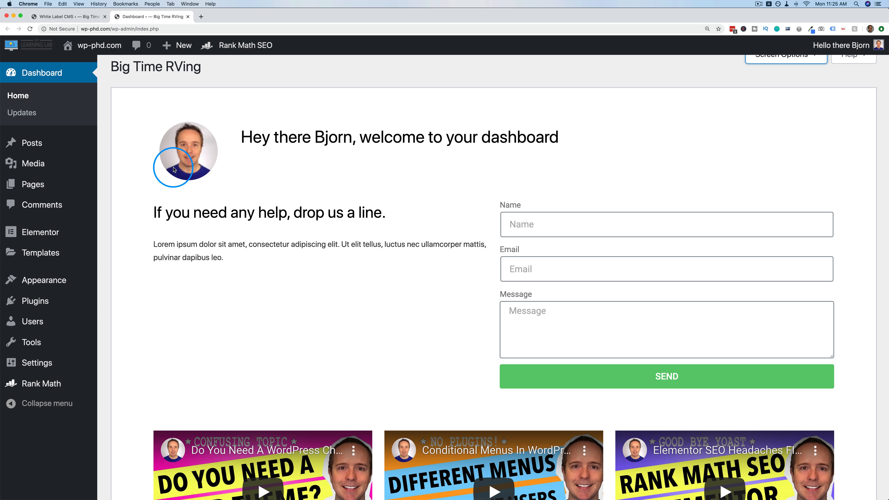
scroll(174, 170, up, 1)
drag(207, 75, 109, 75)
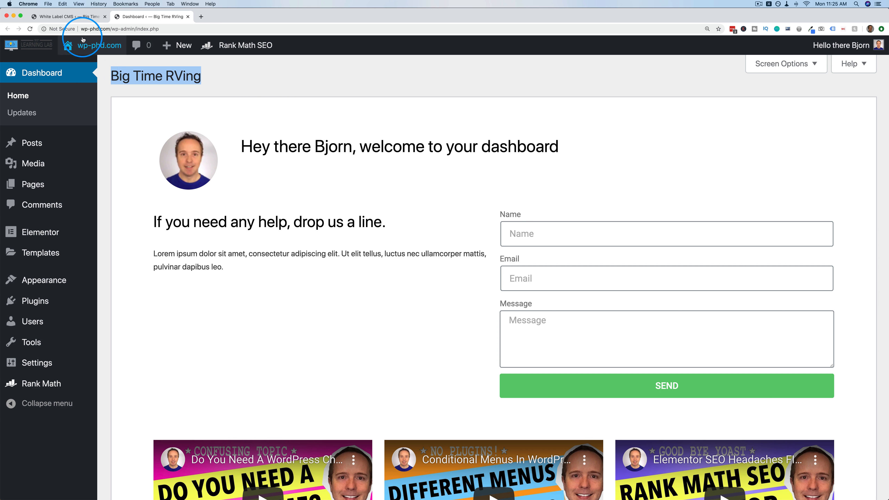
Empty the Dashboard Title field, save, and confirm the Big Time RVing heading is gone.
click(69, 16)
scroll(351, 263, down, 1)
triple_click(351, 263)
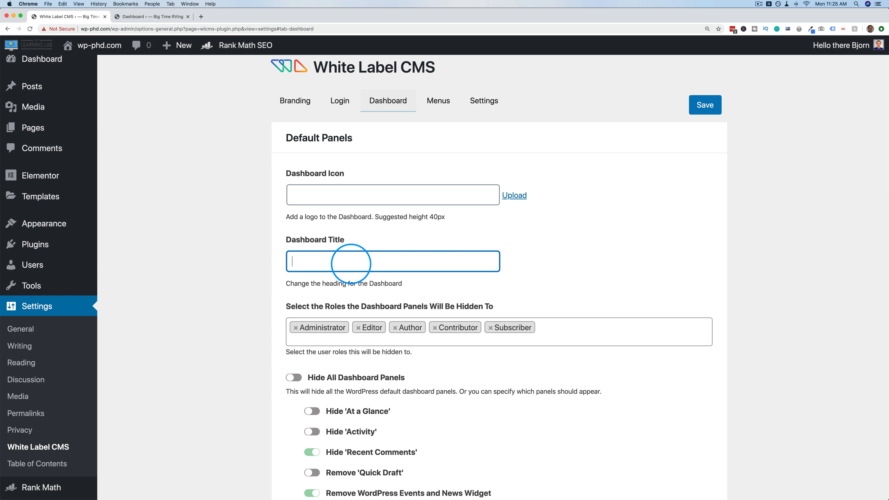
click(705, 105)
click(159, 17)
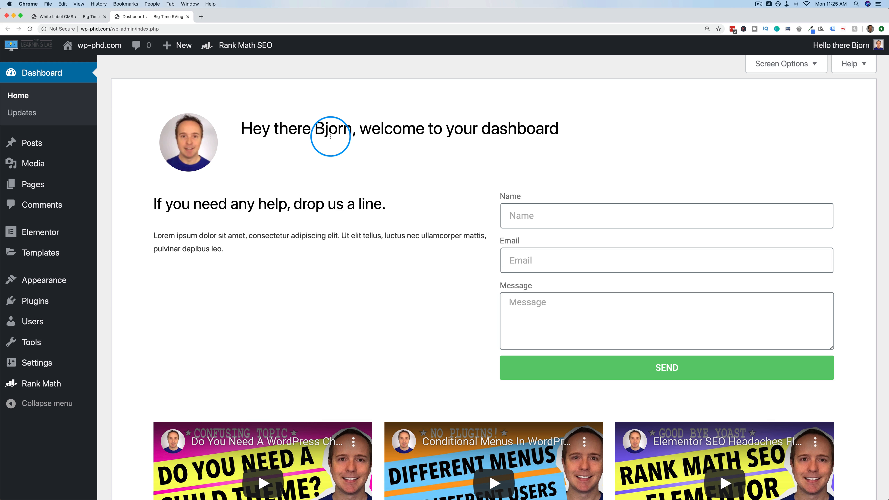
drag(315, 132, 347, 132)
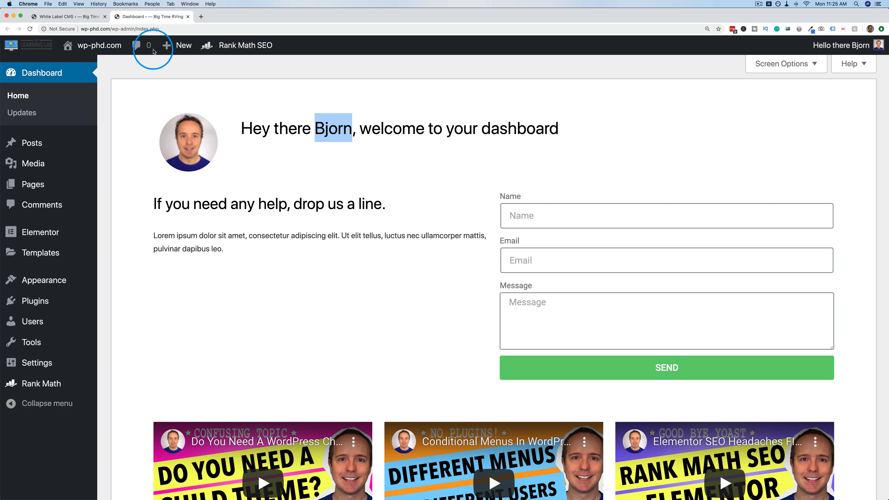
click(83, 20)
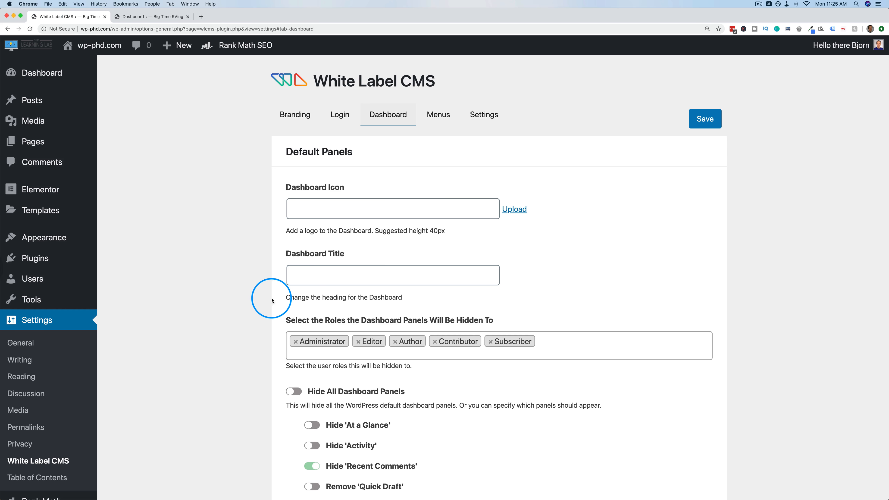
Turn on Add Second Panel in the Dashboard settings.
scroll(271, 300, down, 8)
scroll(271, 301, down, 3)
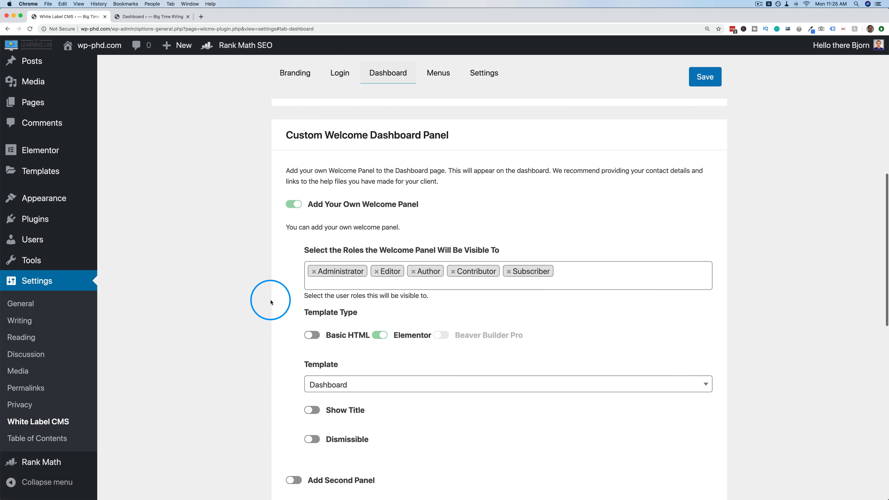
scroll(263, 360, down, 8)
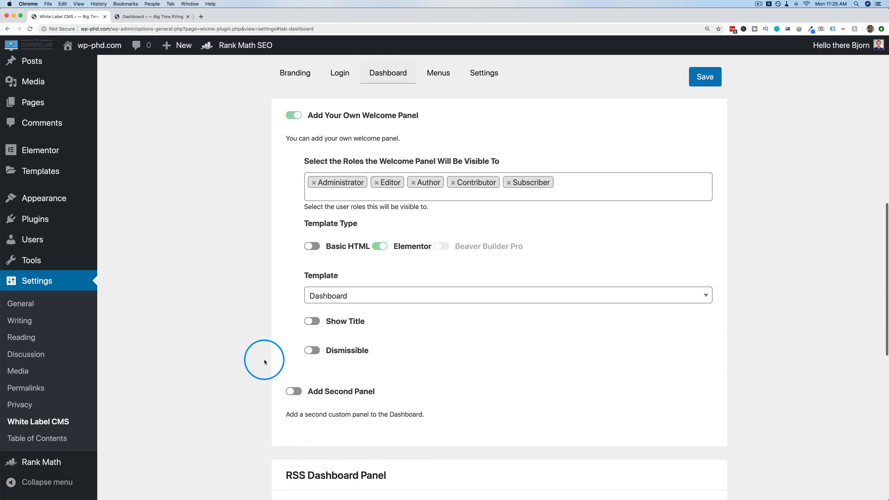
scroll(365, 395, up, 6)
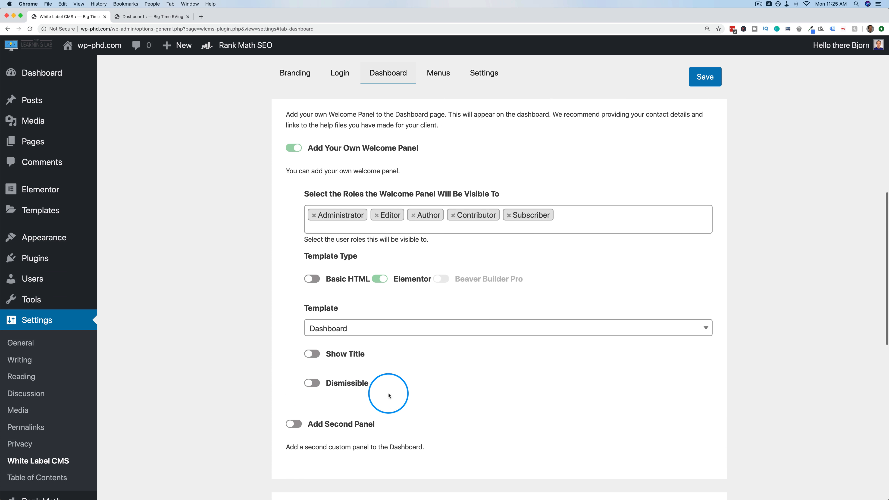
scroll(308, 357, down, 2)
scroll(308, 357, down, 1)
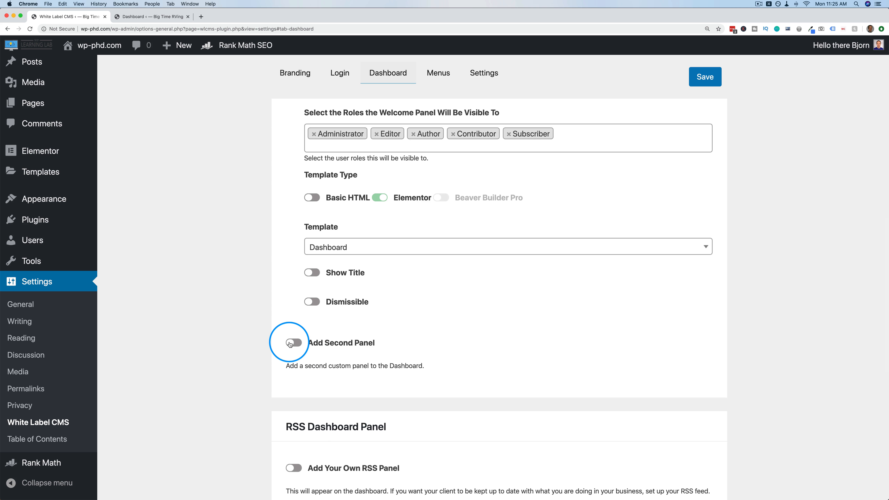
click(293, 342)
Restrict the second panel to the Editor role, removing Editor from the first panel's roles.
scroll(261, 318, up, 1)
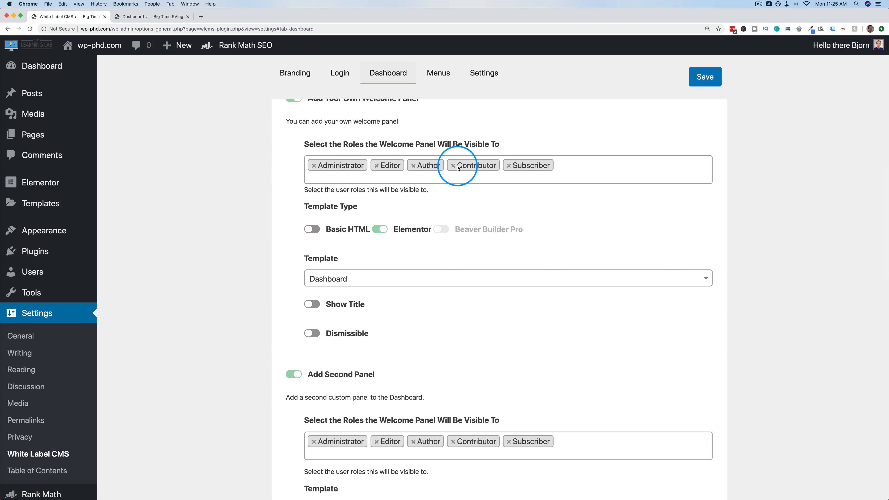
scroll(276, 201, down, 1)
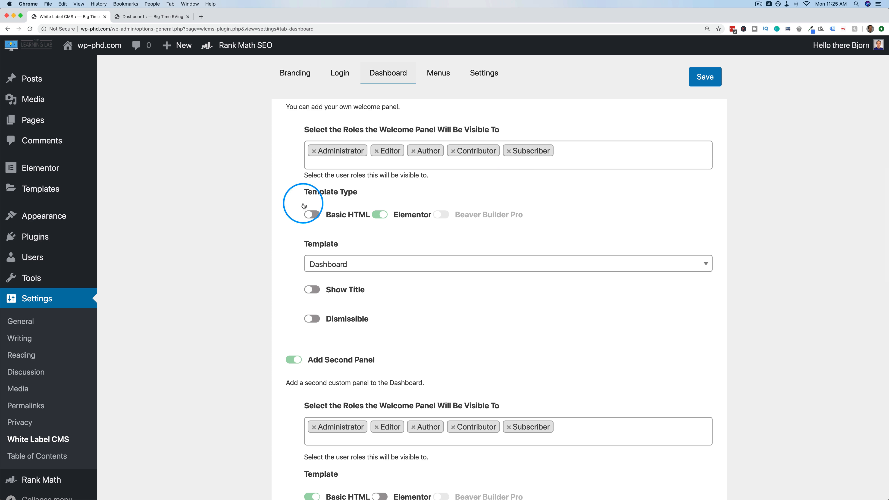
scroll(599, 264, down, 5)
click(313, 277)
click(351, 277)
click(350, 277)
click(350, 277)
scroll(285, 283, up, 5)
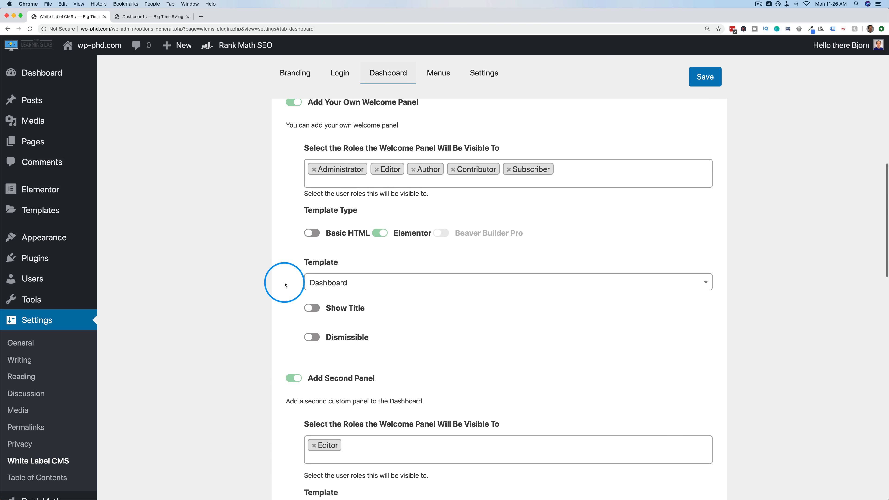
click(377, 170)
click(239, 237)
scroll(239, 237, down, 8)
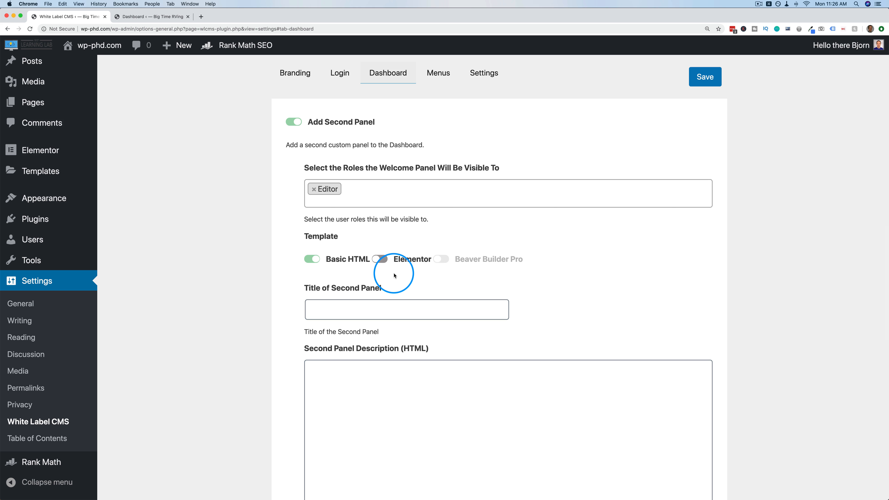
scroll(270, 275, down, 5)
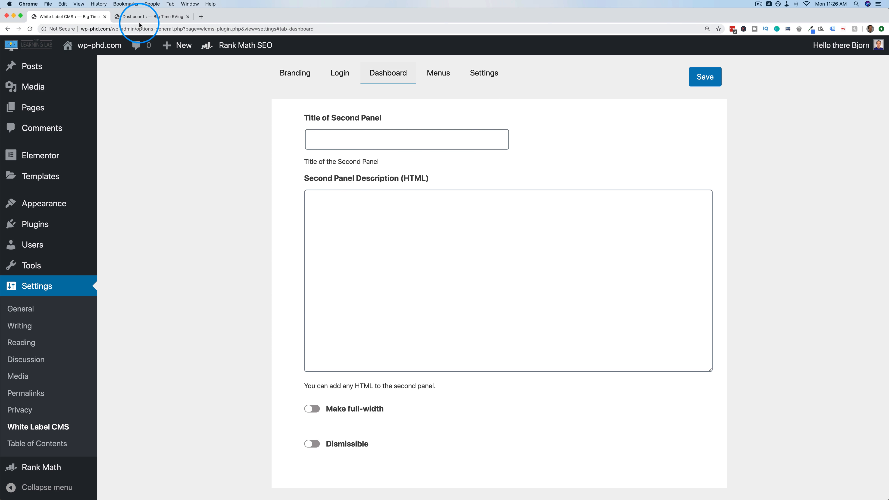
click(150, 16)
Review the new welcome panel on the dashboard, then return to the White Label CMS settings.
scroll(454, 266, down, 3)
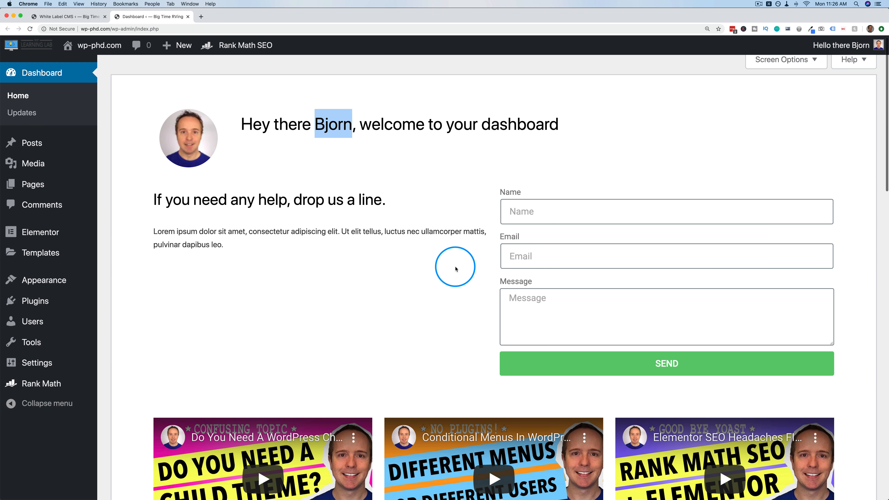
scroll(454, 266, up, 3)
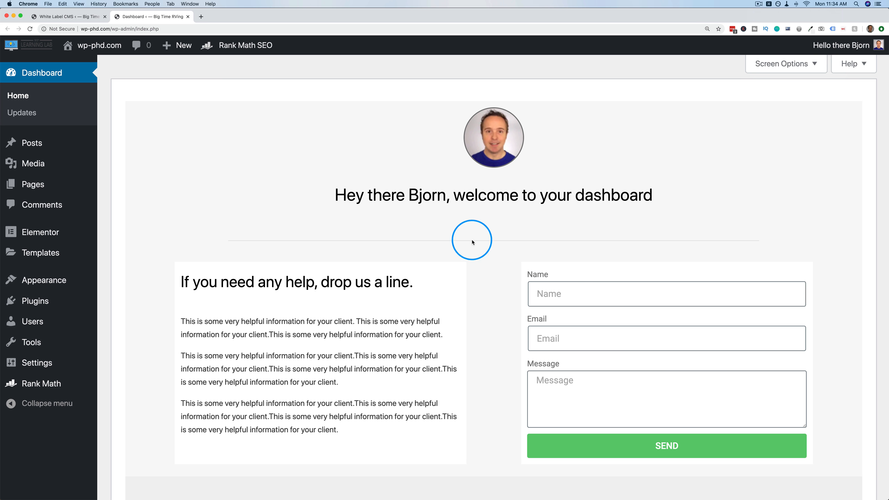
scroll(422, 235, down, 3)
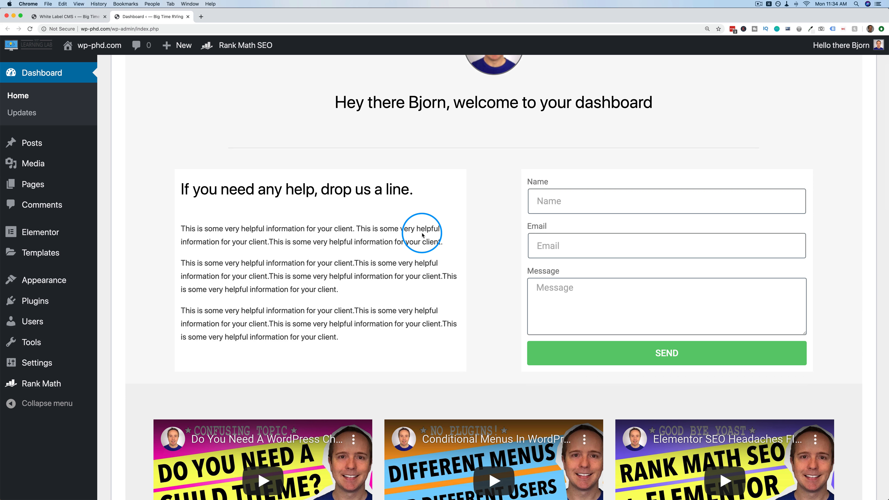
scroll(413, 234, down, 2)
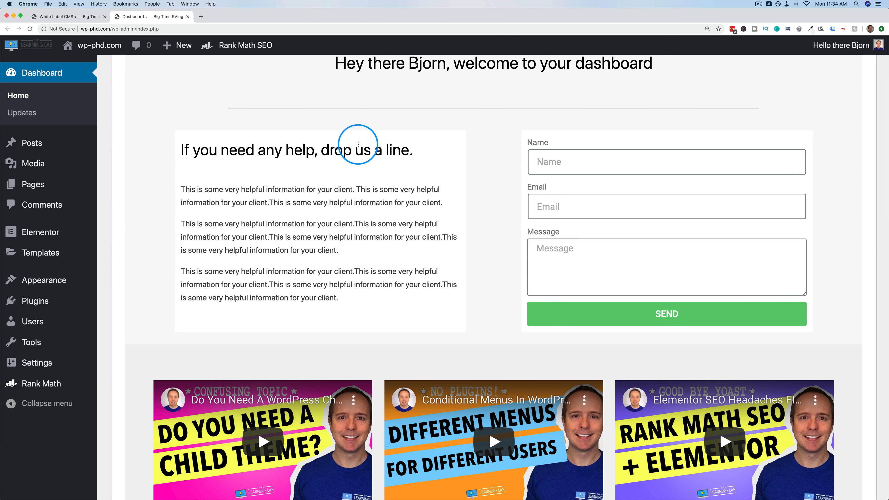
scroll(500, 298, down, 5)
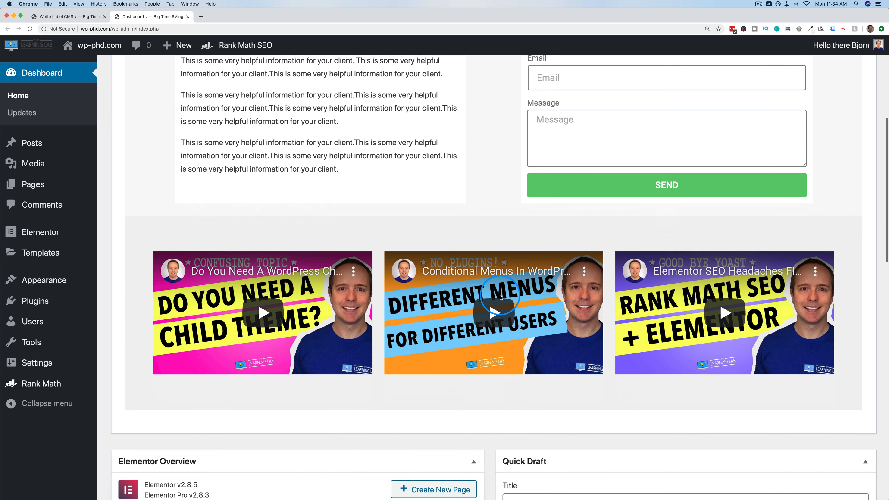
scroll(500, 297, up, 6)
scroll(500, 297, up, 3)
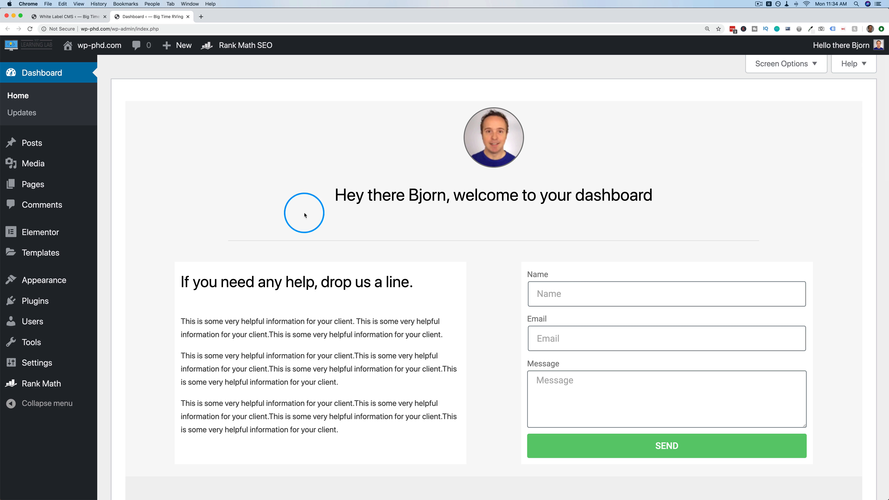
click(62, 17)
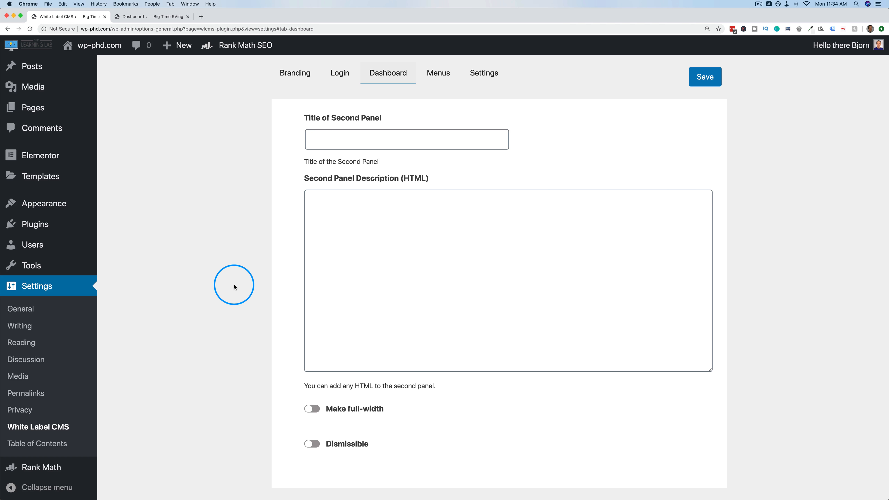
Enable Add Your Own RSS Panel and set the WP Learning Lab logo as its image.
scroll(234, 287, up, 2)
scroll(234, 285, down, 7)
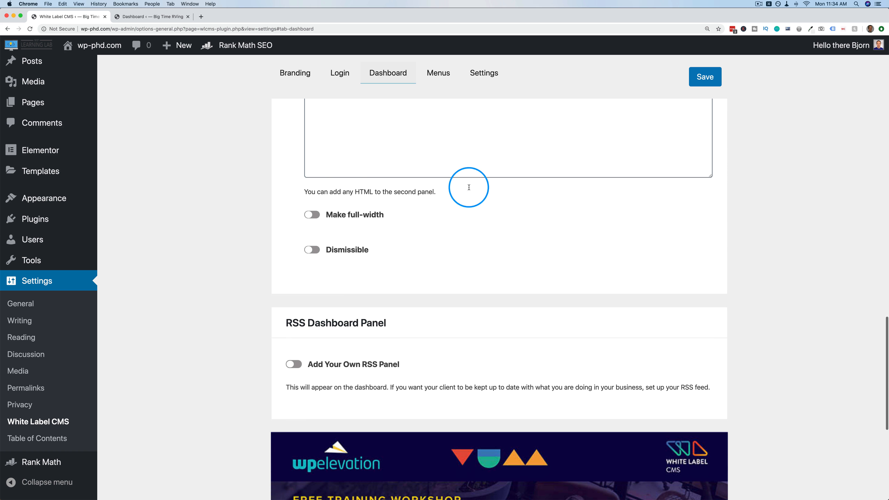
scroll(230, 238, down, 4)
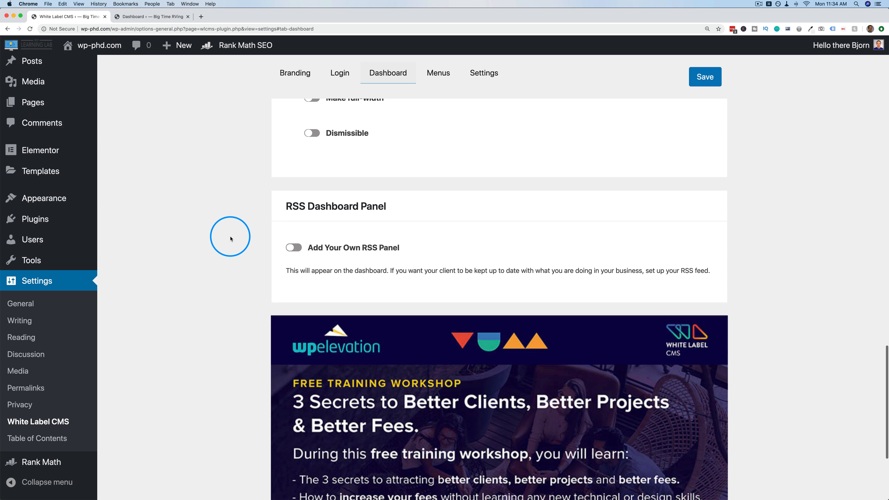
scroll(244, 235, down, 1)
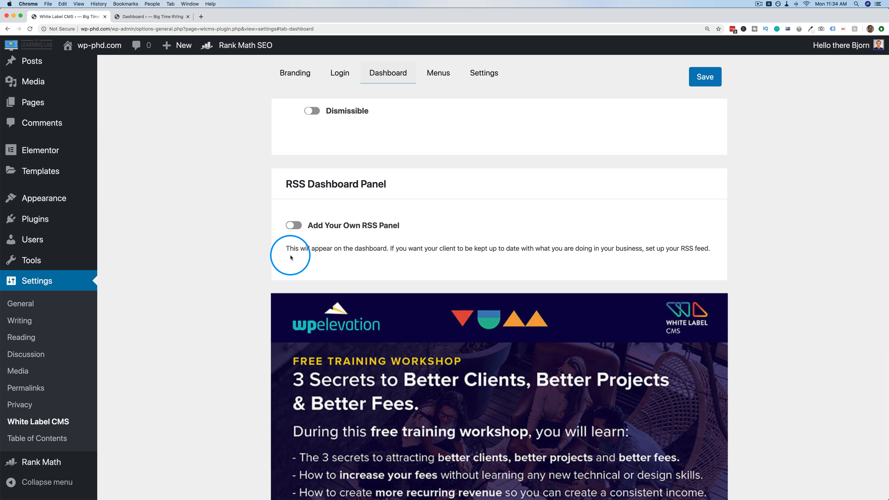
click(293, 225)
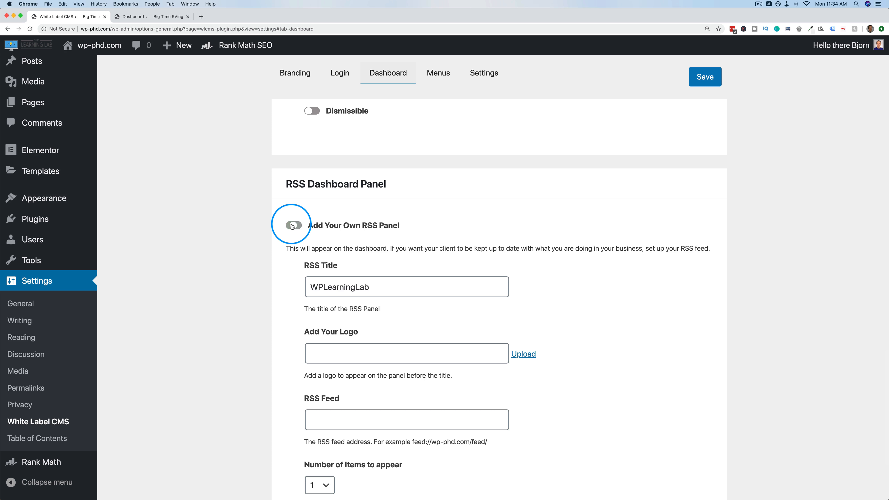
scroll(286, 297, down, 2)
scroll(287, 297, down, 1)
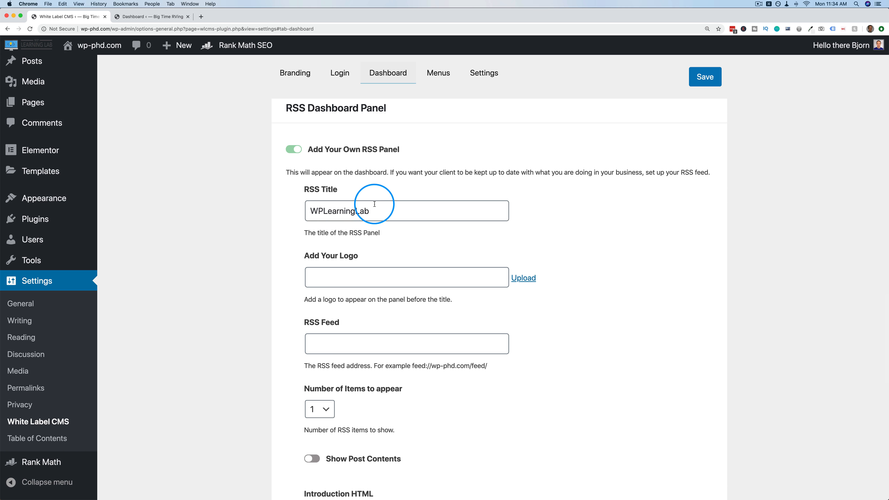
drag(369, 211, 301, 209)
scroll(299, 211, down, 2)
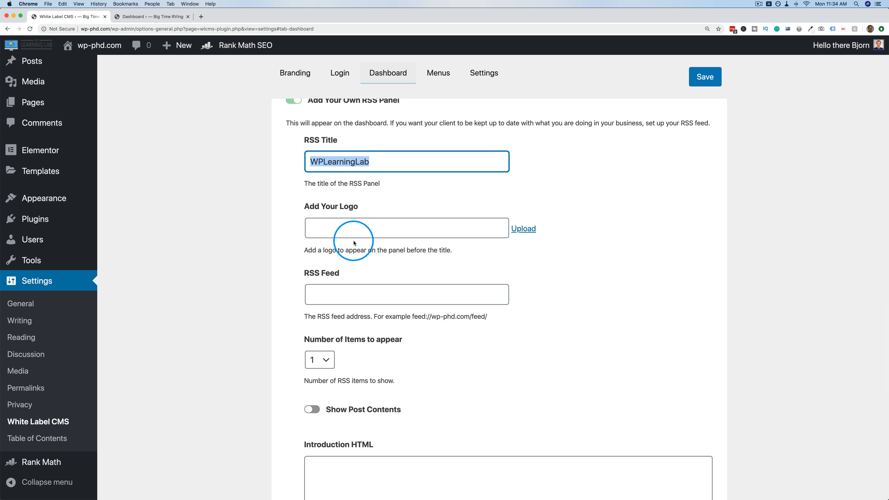
click(524, 228)
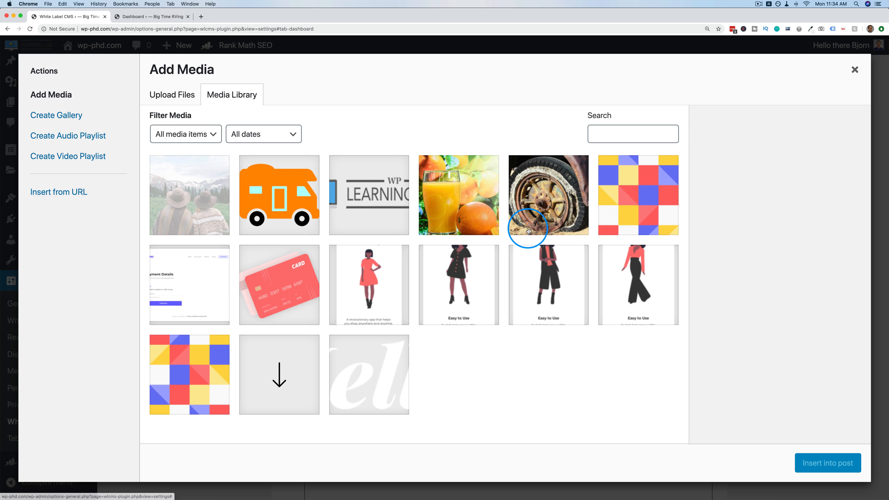
click(387, 225)
click(814, 467)
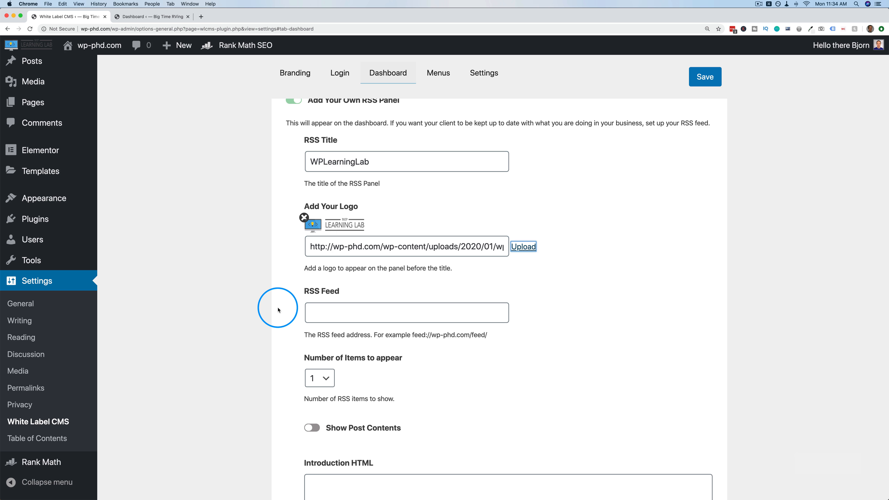
scroll(278, 309, down, 4)
Enter the wplearninglab.com feed, 4 items, and intro 'Here are the latest posts from my site!', then save.
click(357, 210)
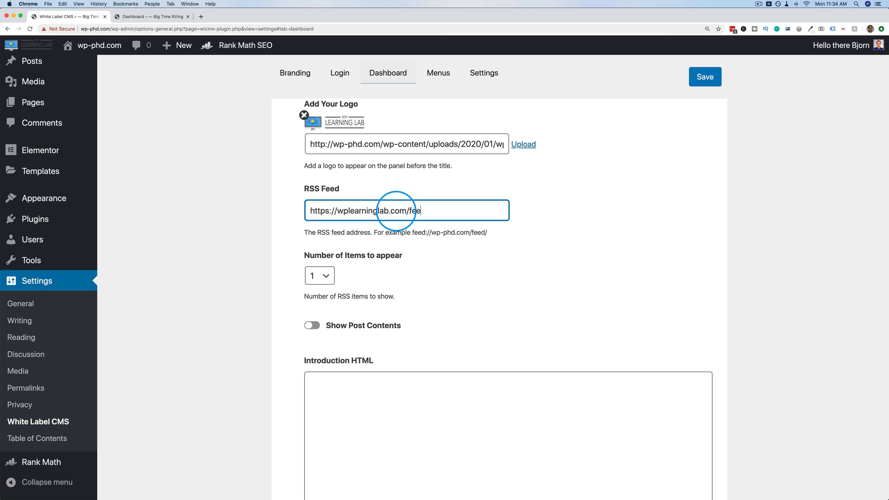
click(329, 277)
click(317, 316)
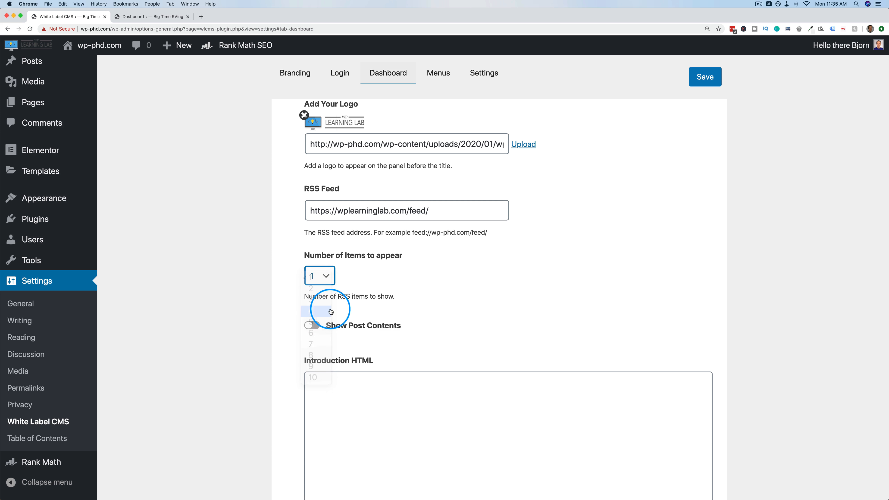
scroll(440, 290, down, 5)
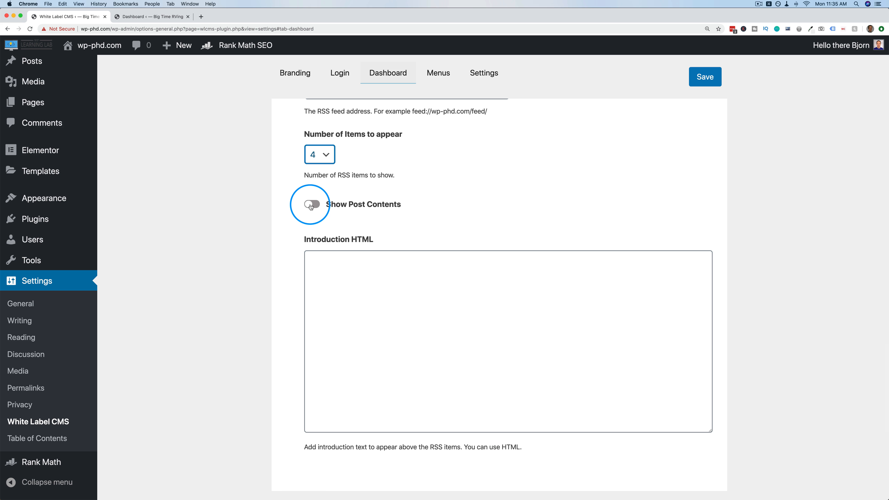
scroll(297, 210, down, 6)
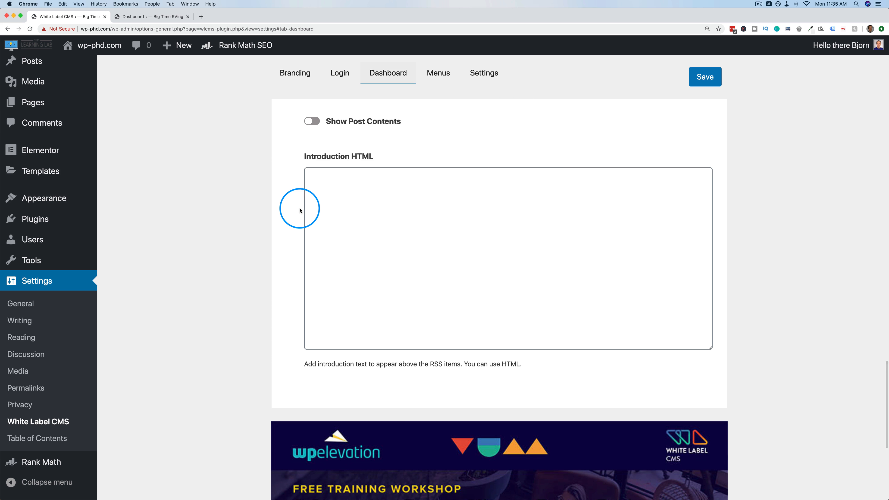
scroll(300, 210, up, 5)
click(342, 259)
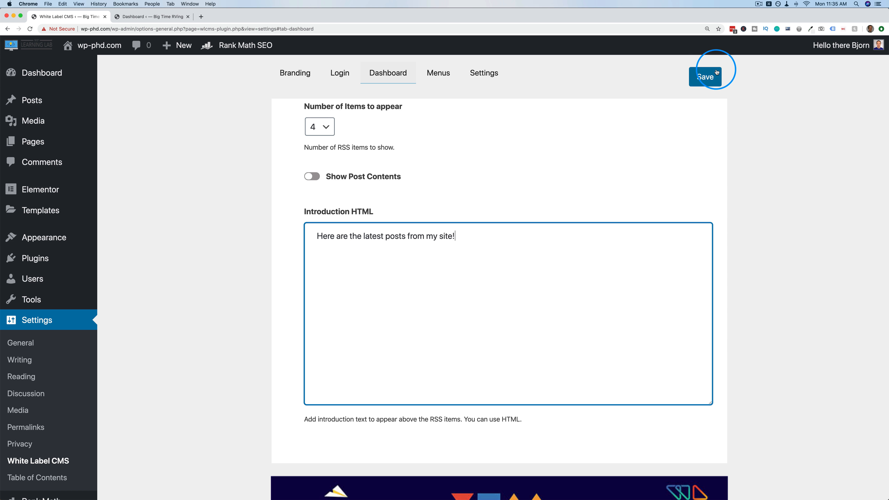
click(704, 77)
Reload the Dashboard tab and scroll to the new WPLearningLab panel listing four latest posts.
click(139, 16)
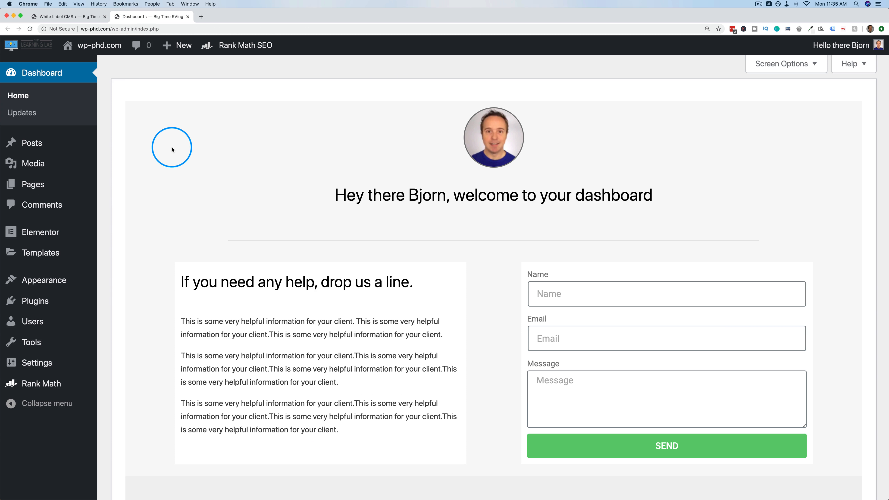
key(super+r)
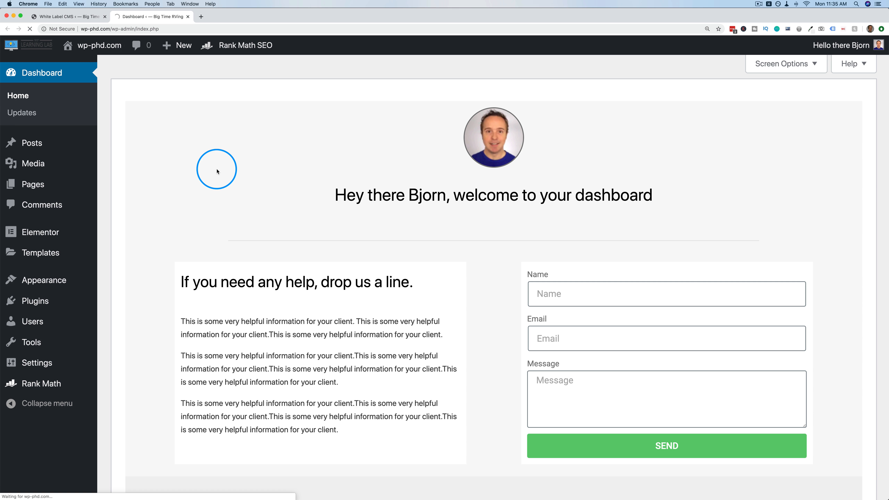
scroll(216, 171, down, 15)
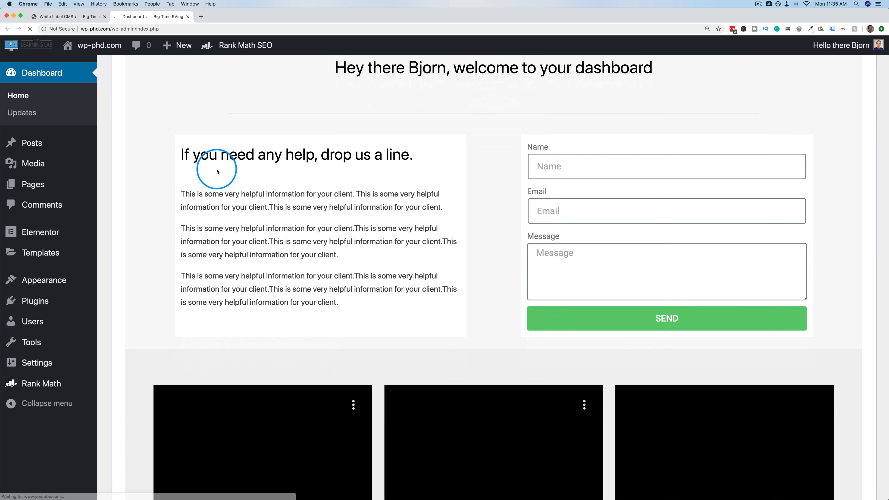
scroll(216, 171, down, 10)
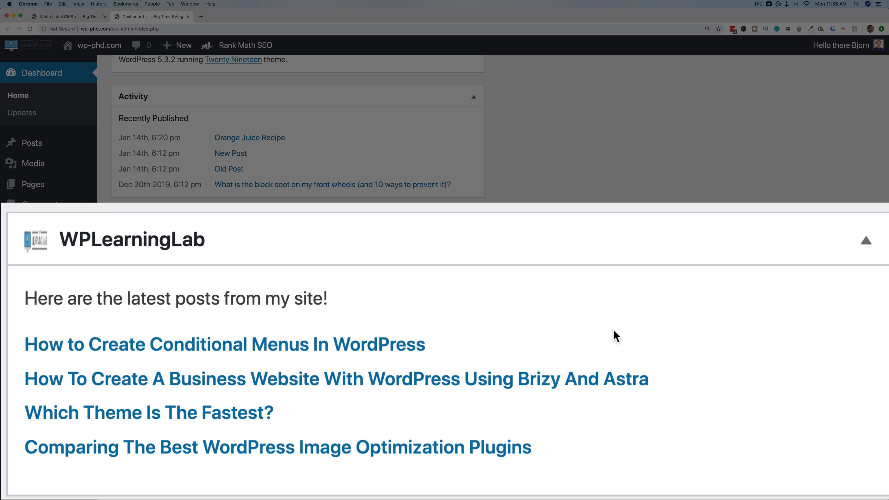
scroll(367, 379, up, 6)
scroll(367, 380, up, 10)
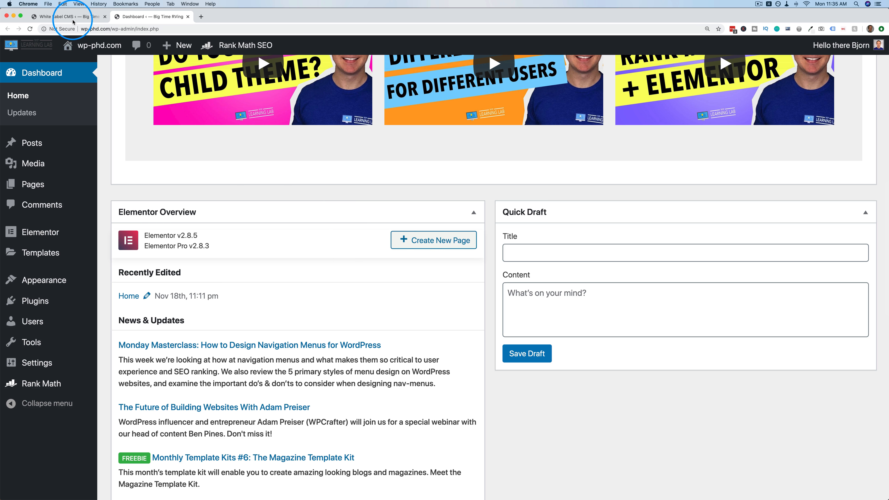
Review the saved RSS Dashboard Panel options in White Label CMS, then move to the Menus tab.
click(72, 18)
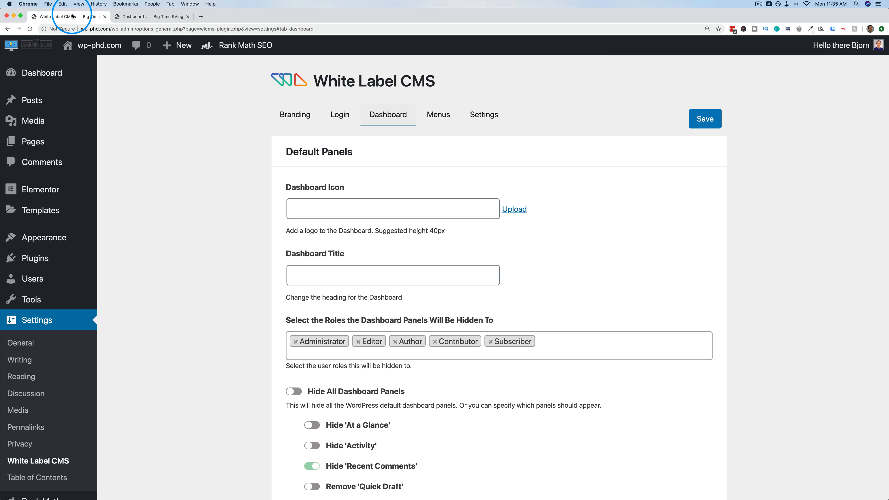
scroll(200, 238, down, 6)
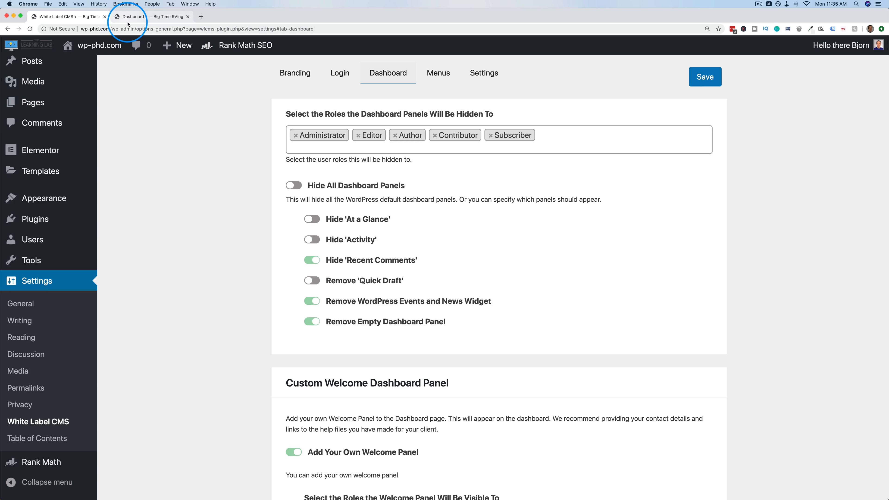
click(134, 16)
click(59, 17)
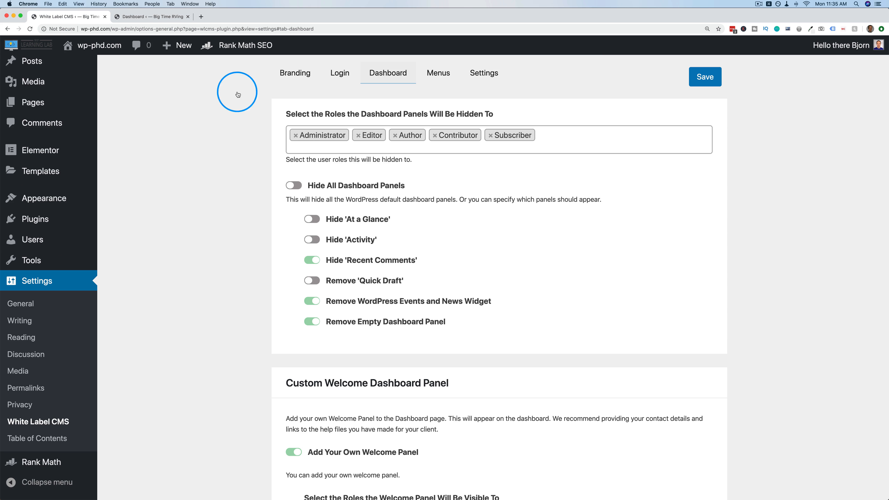
scroll(249, 269, down, 10)
scroll(250, 270, down, 15)
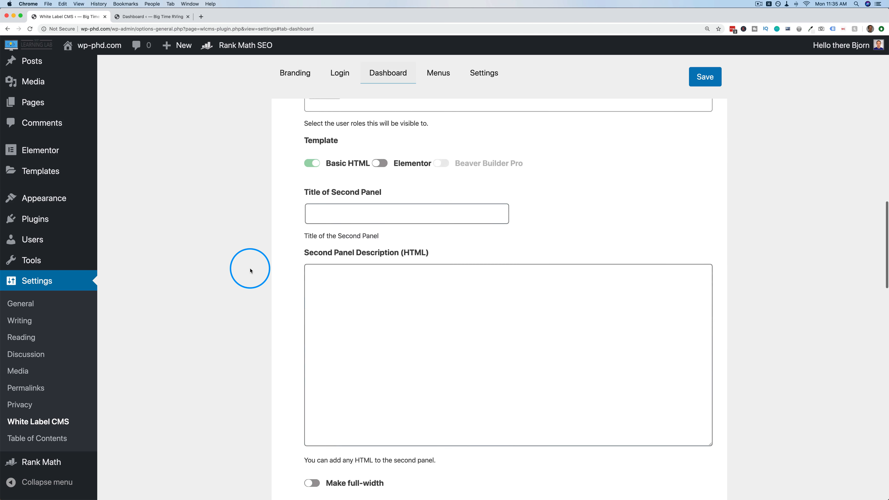
scroll(251, 270, down, 15)
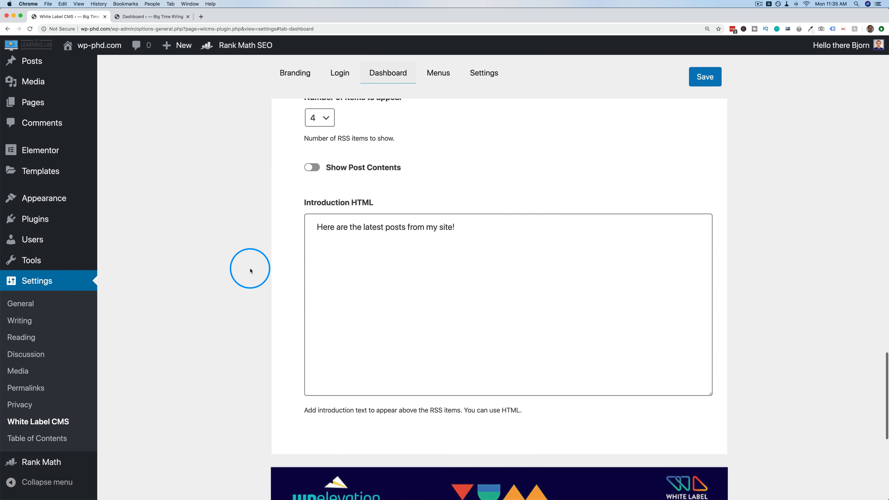
scroll(250, 270, up, 15)
scroll(251, 271, up, 3)
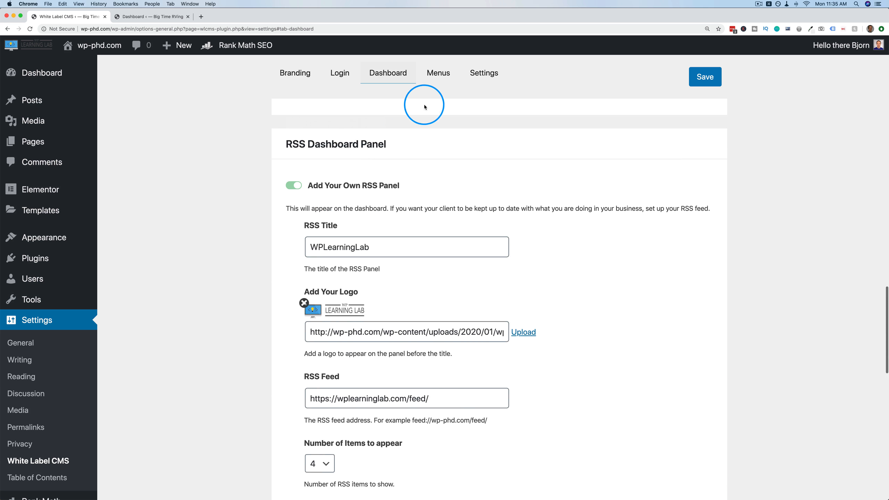
click(438, 74)
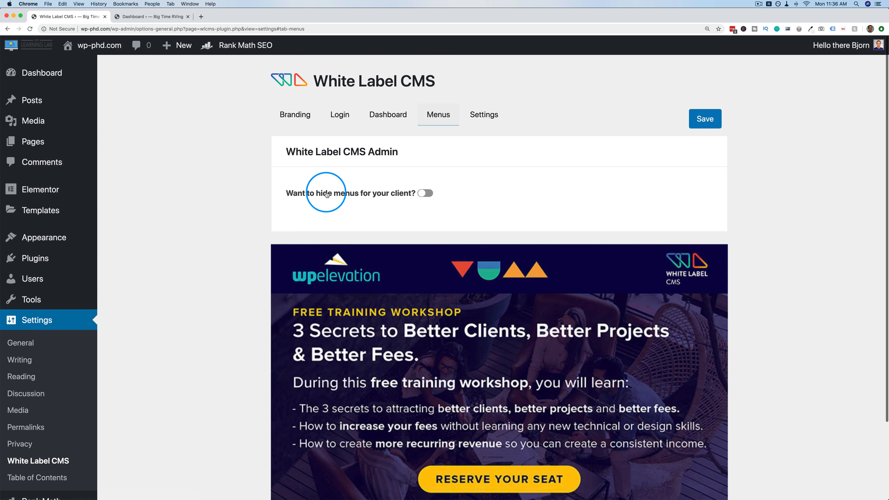
Turn on 'Want to hide menus for your client?' on the Menus tab.
scroll(328, 182, down, 3)
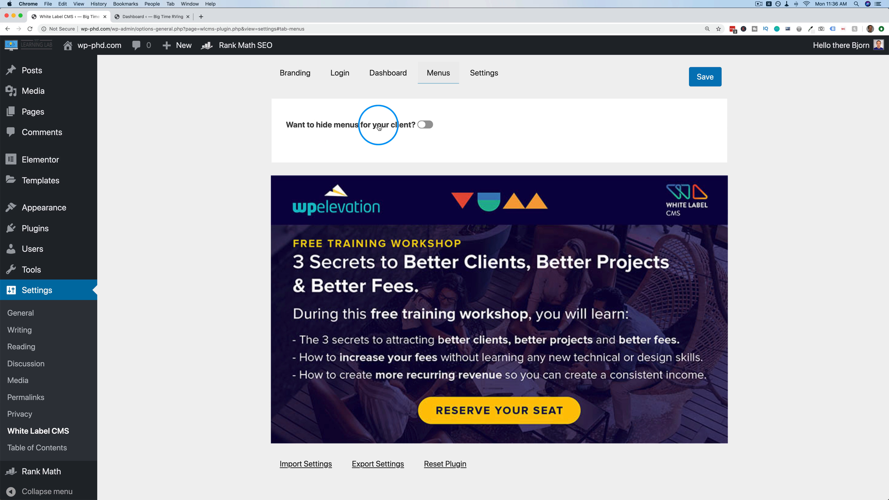
scroll(385, 158, up, 2)
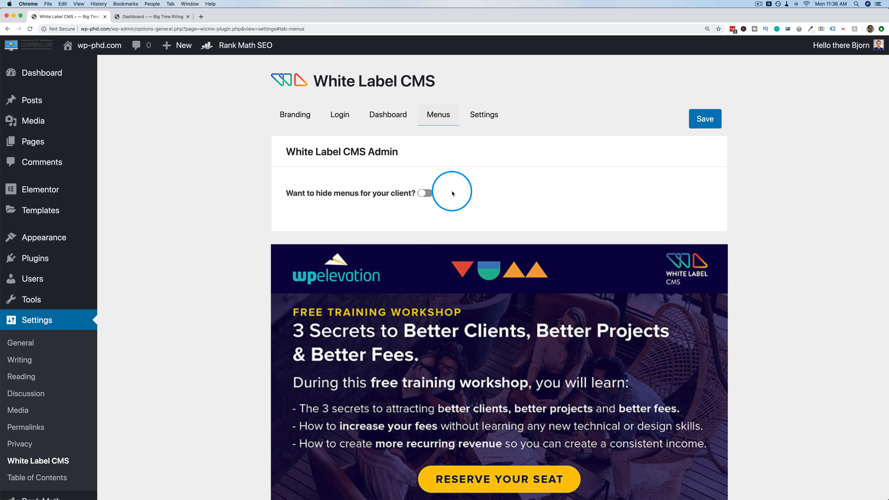
click(423, 194)
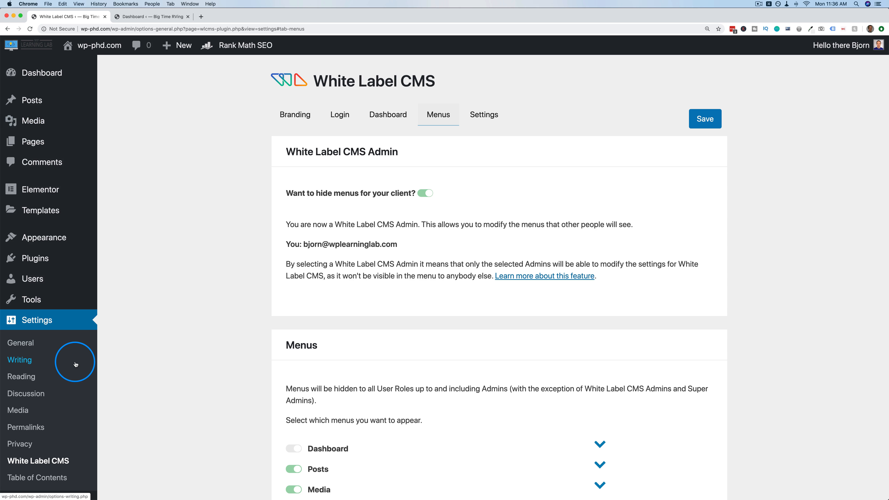
scroll(268, 291, down, 8)
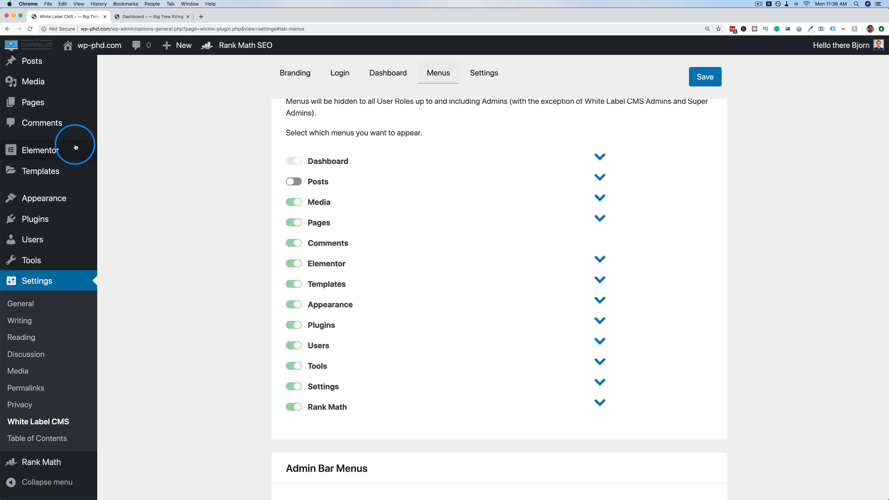
scroll(73, 145, up, 1)
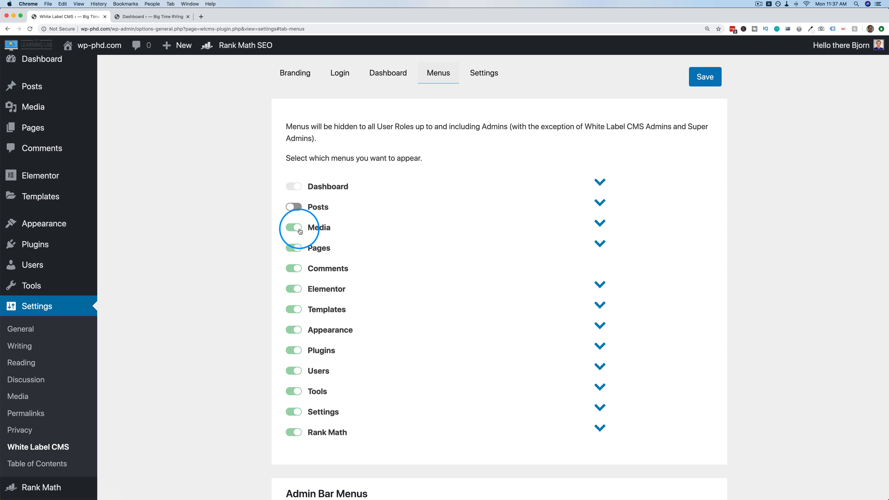
Switch off nine top-level client menus, including Comments, Elementor, Templates, Plugins, Users, Tools and Settings.
click(294, 247)
click(294, 268)
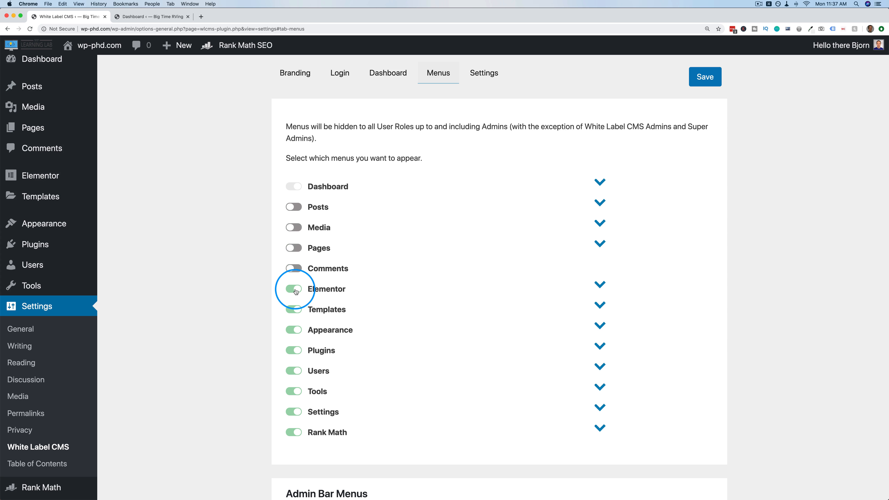
click(294, 289)
click(294, 309)
click(294, 330)
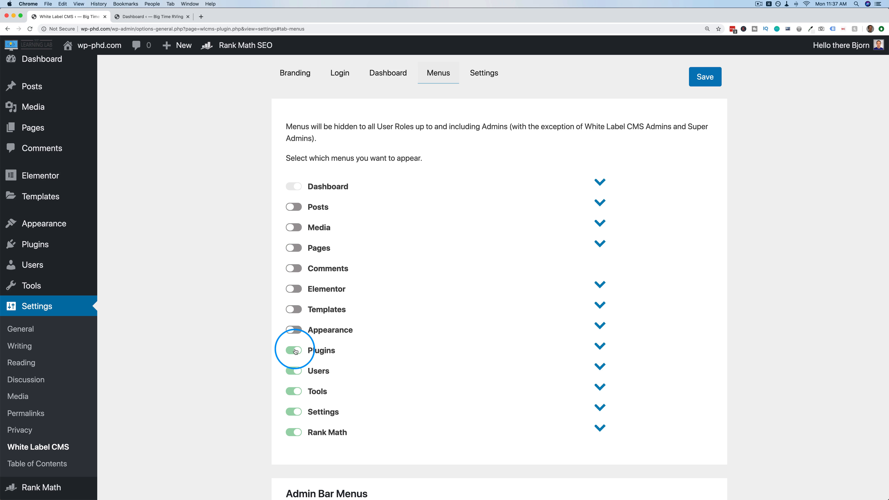
click(294, 350)
click(294, 370)
click(294, 391)
click(294, 411)
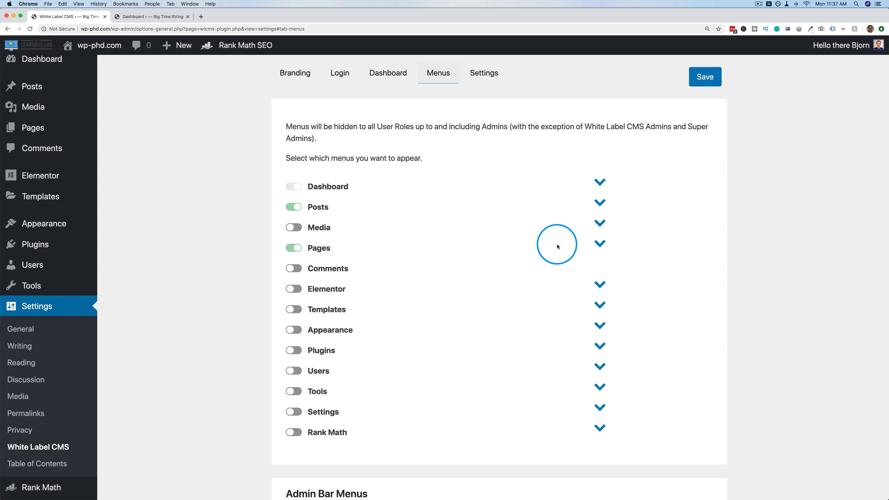
Keep Appearance visible but hide its Widgets and Theme Editor submenus, then save.
click(599, 202)
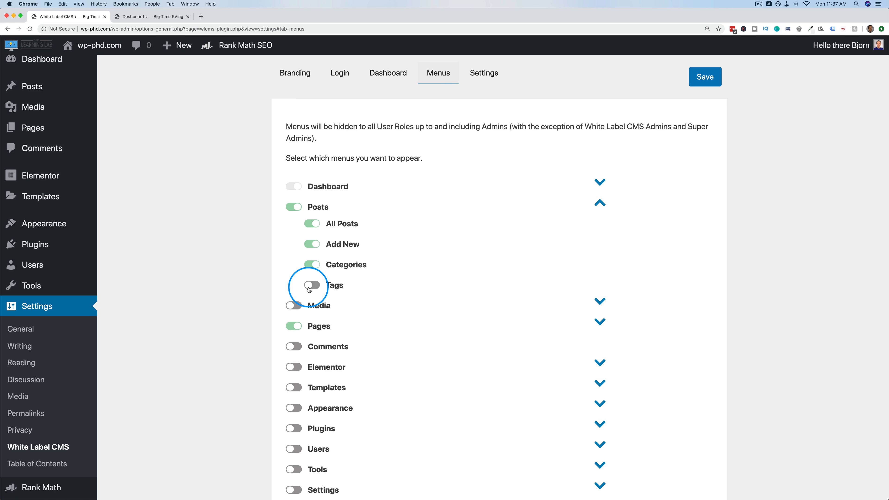
scroll(384, 312, down, 5)
click(292, 282)
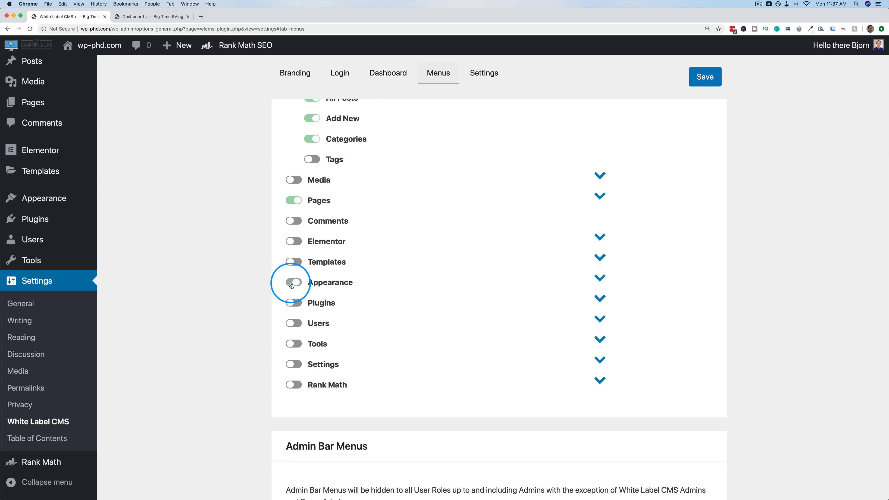
click(599, 278)
scroll(373, 298, down, 3)
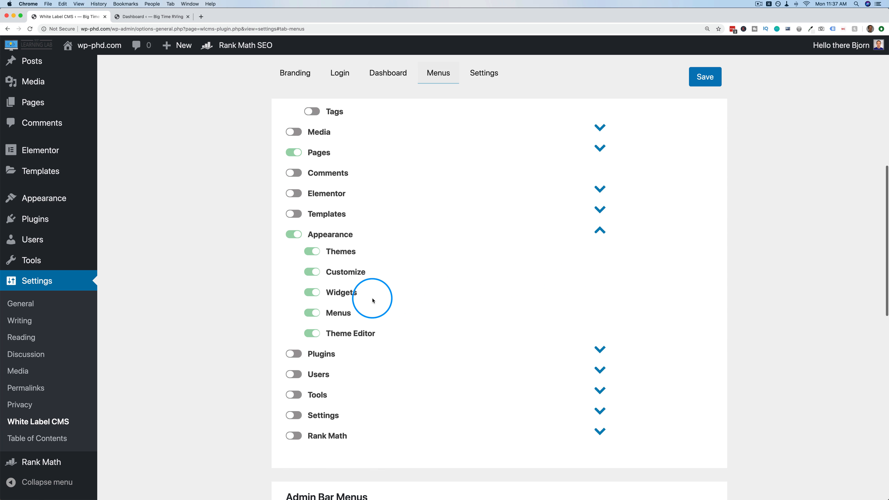
click(312, 292)
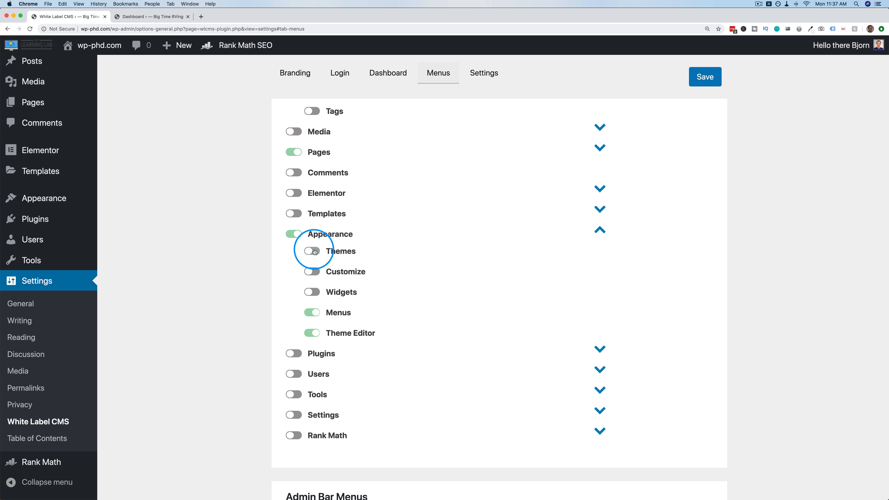
click(311, 336)
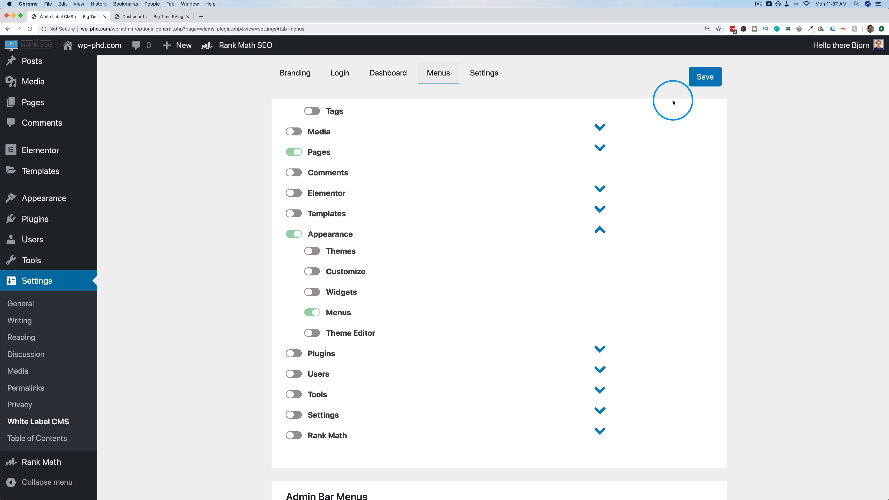
click(703, 76)
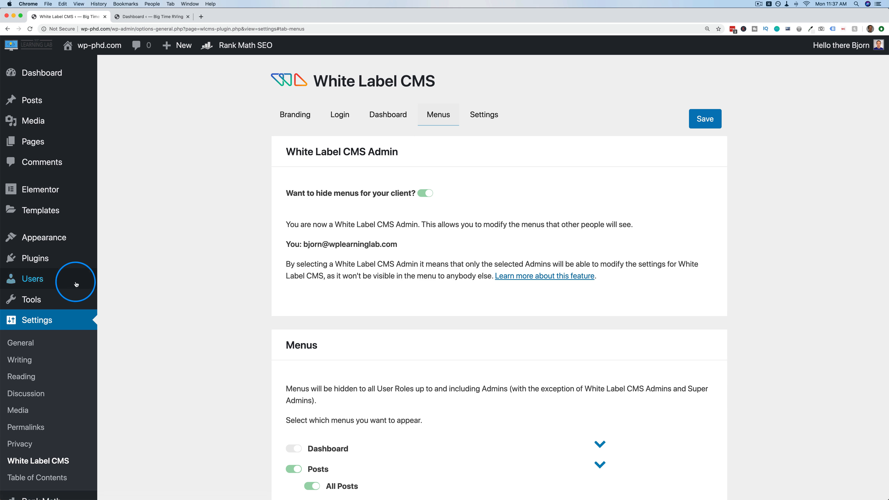
Highlight the notes on admin e-mail and affected roles, then open a Chrome Incognito window.
mouse_move(58, 242)
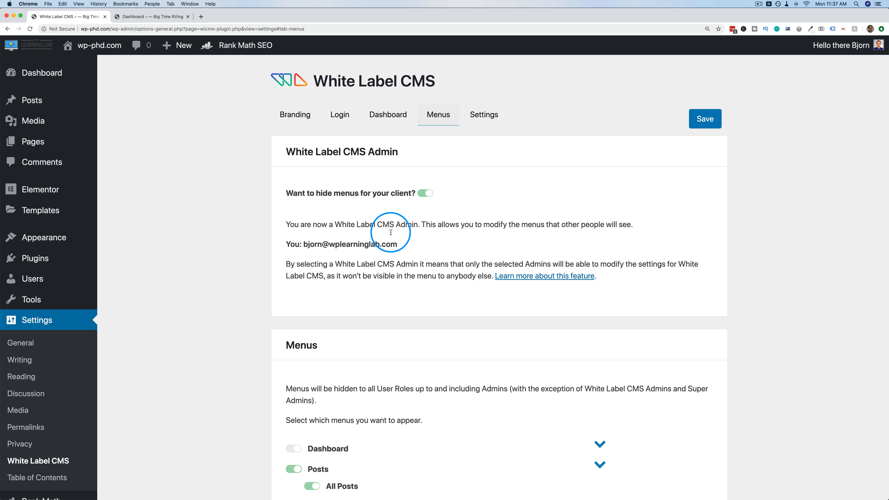
drag(403, 246, 308, 244)
scroll(333, 264, down, 7)
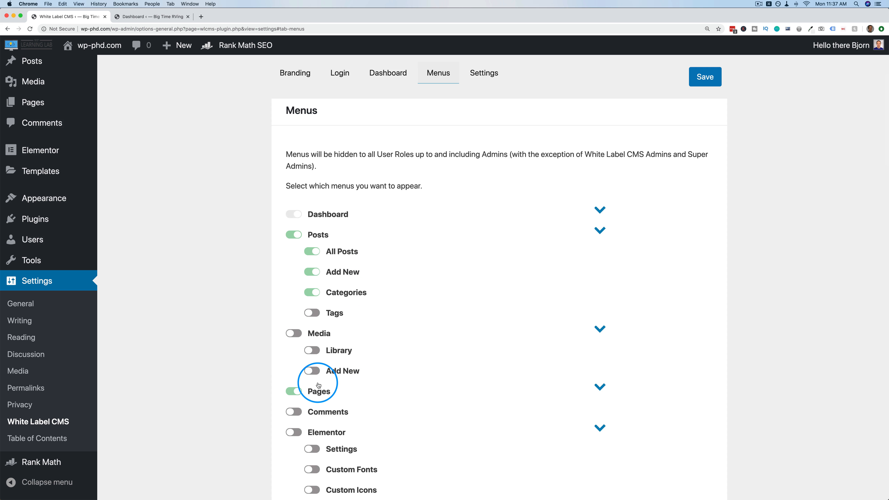
scroll(318, 385, up, 4)
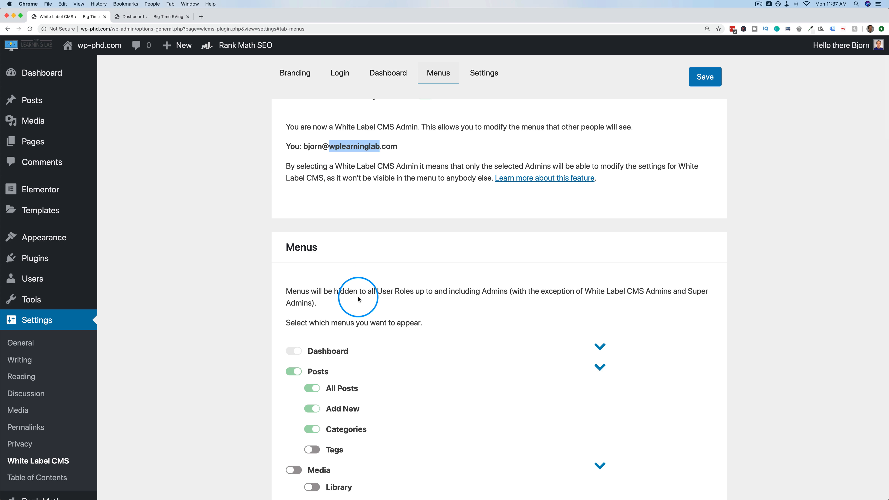
double_click(294, 292)
drag(293, 292, 684, 291)
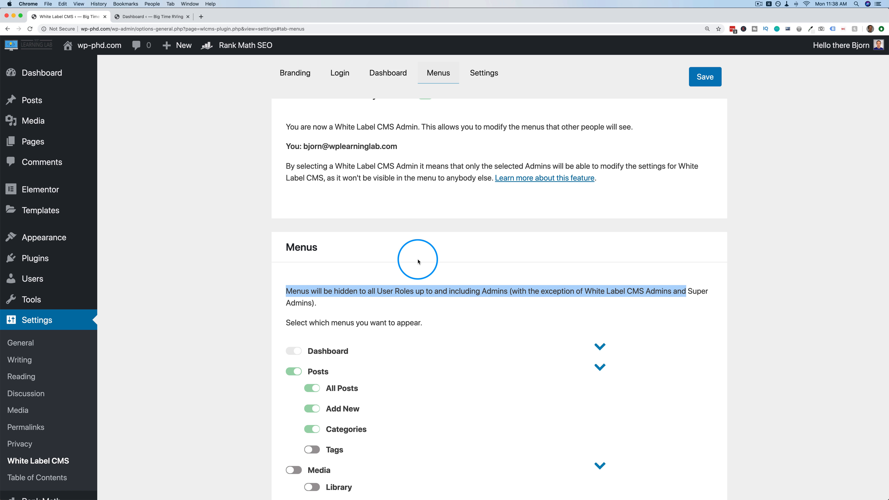
click(236, 257)
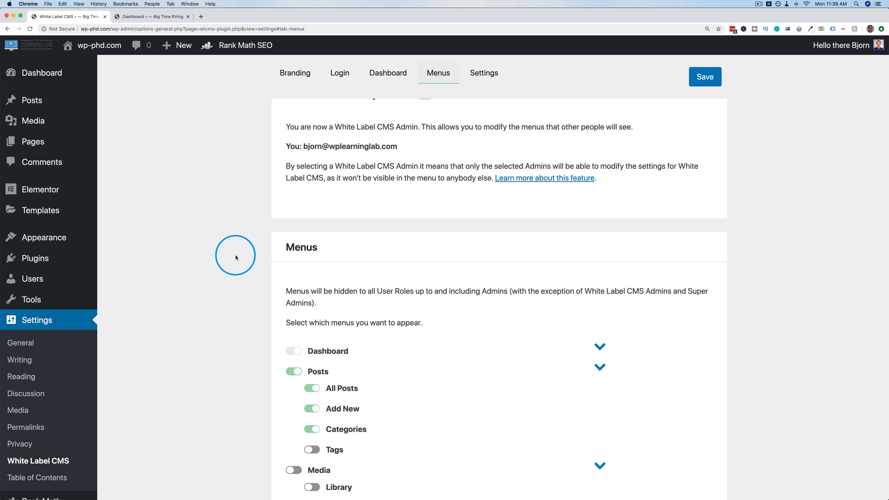
key(super+shift+n)
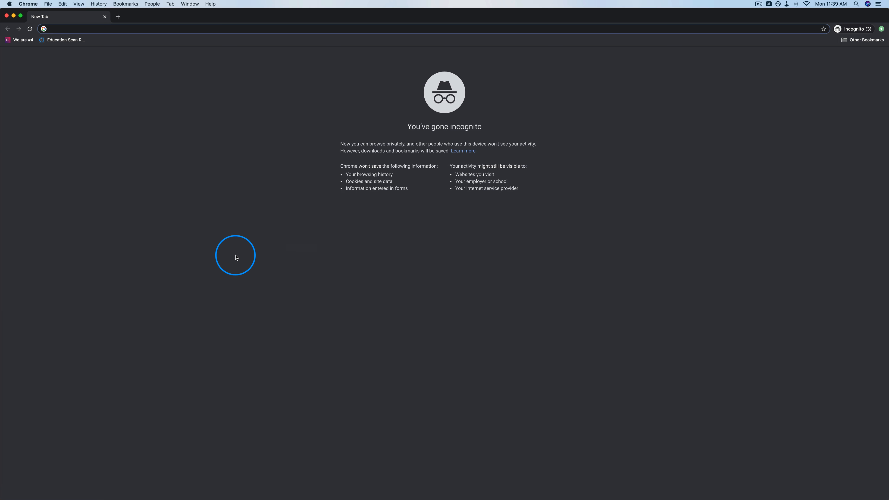
Log in to wp-admin in the incognito window with the client account's username and password.
text(wp)
key(Return)
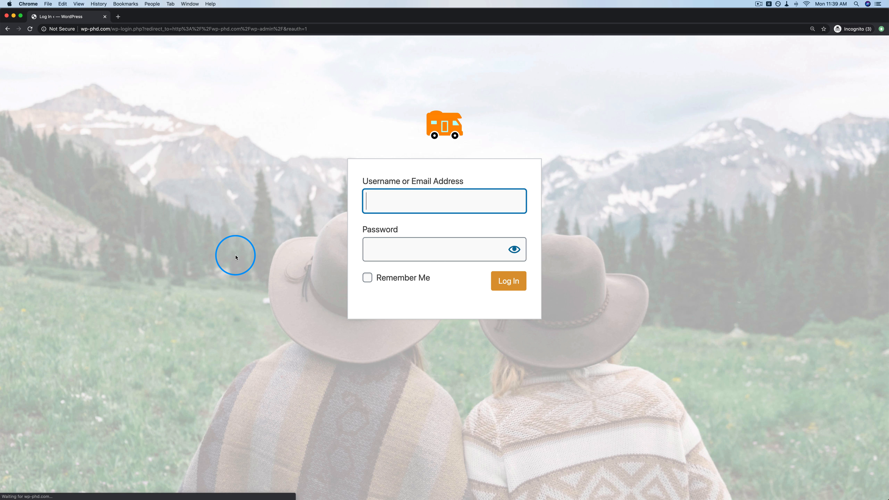
click(410, 206)
text(C)
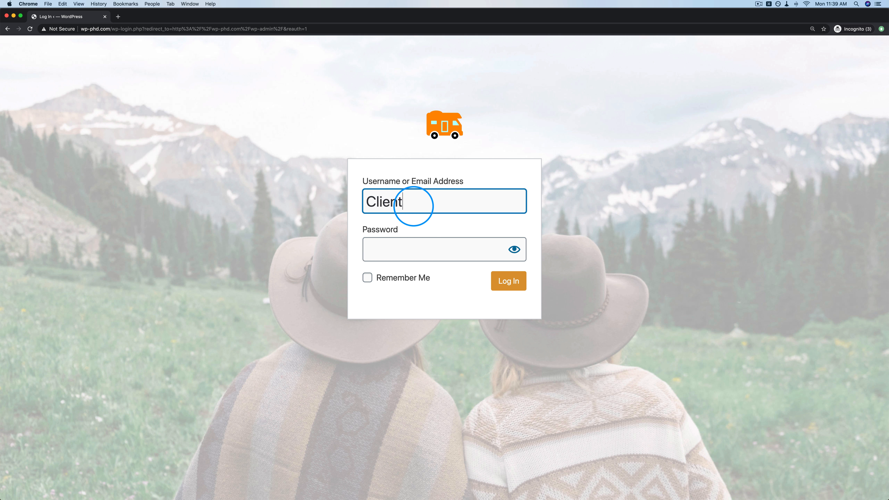
text(lient)
key(Tab)
key(super+v)
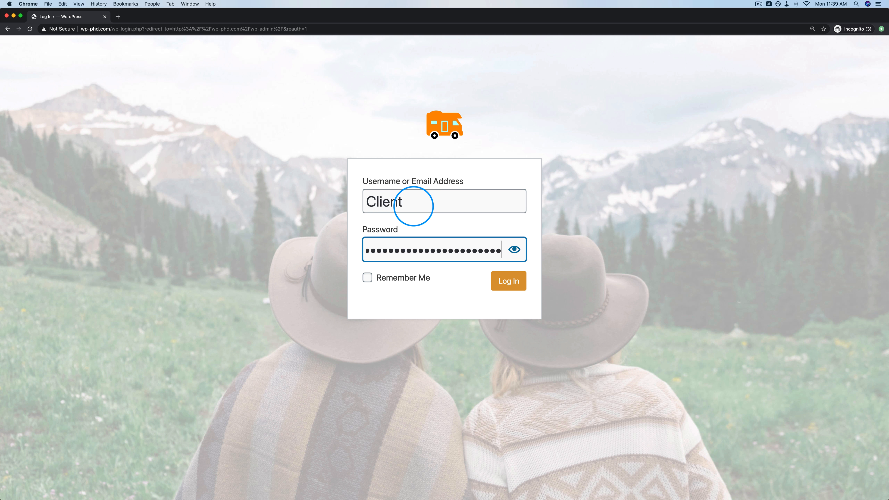
click(511, 287)
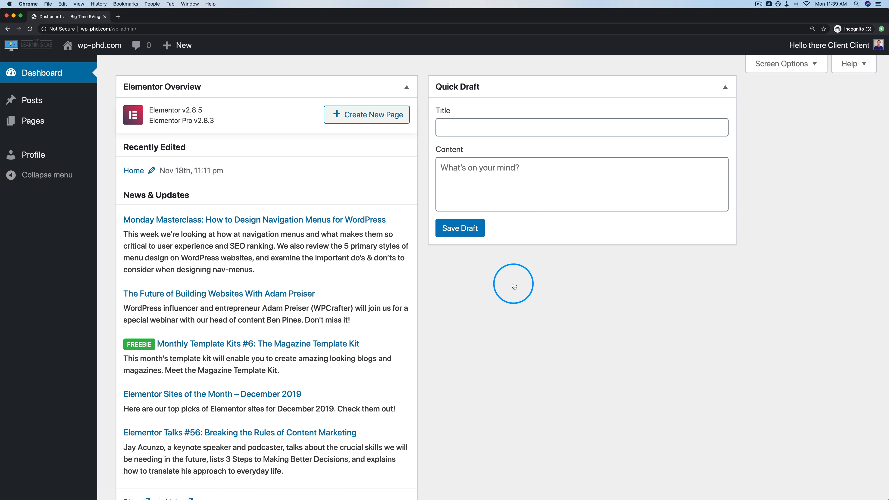
mouse_move(38, 121)
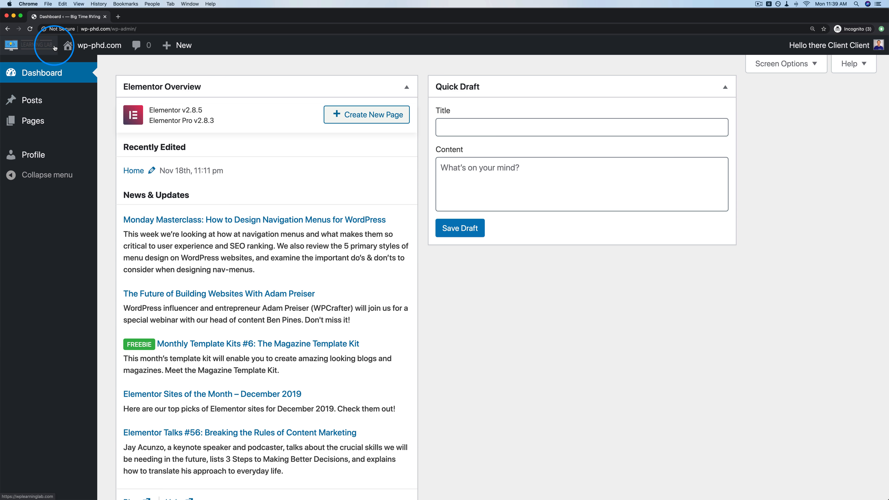
Back in the admin window, open White Label CMS admin bar settings and the live site in a new tab.
key(super+grave)
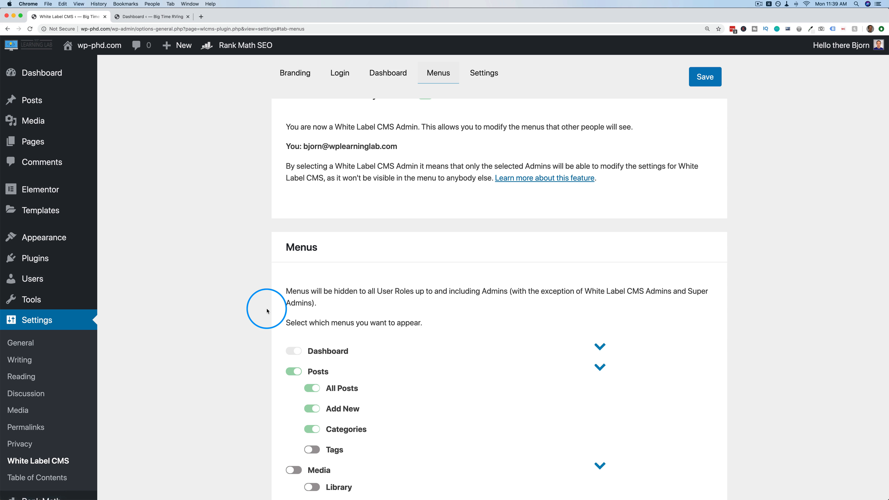
scroll(383, 298, down, 5)
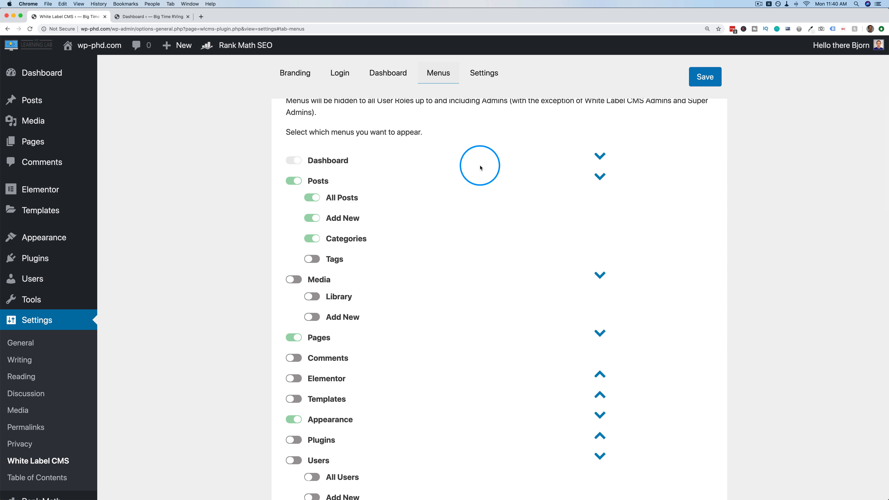
click(485, 73)
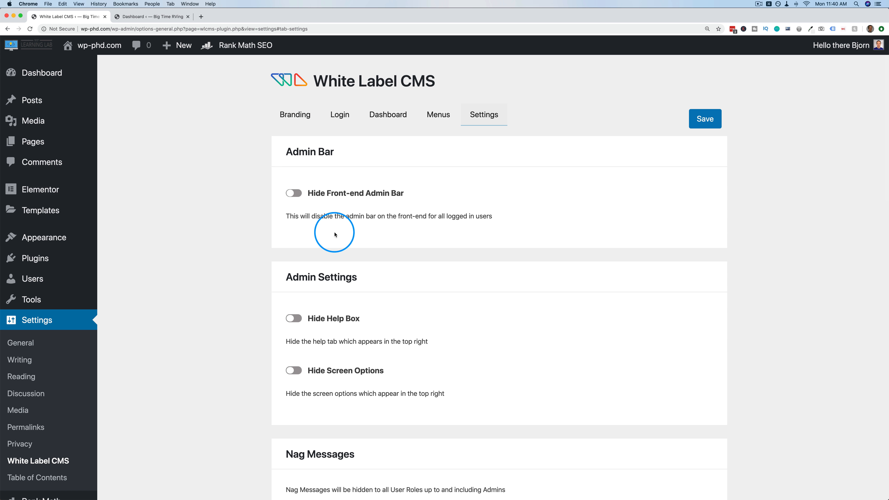
mouse_move(100, 51)
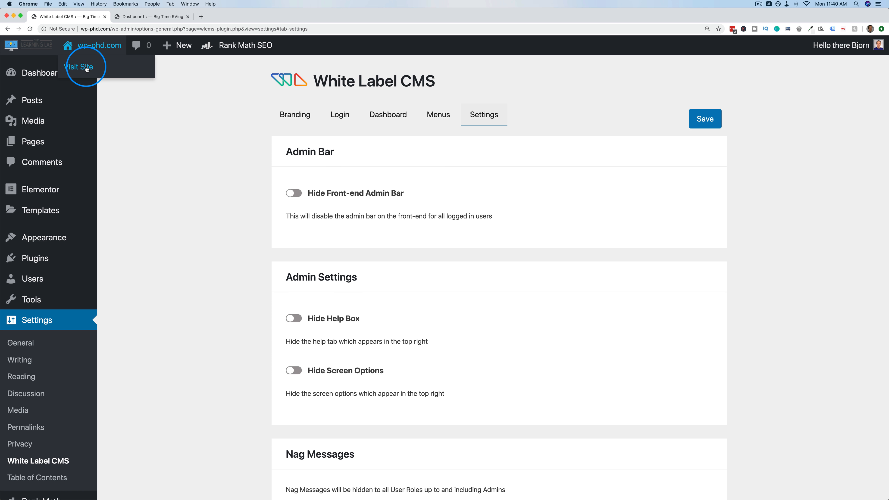
super+click(87, 67)
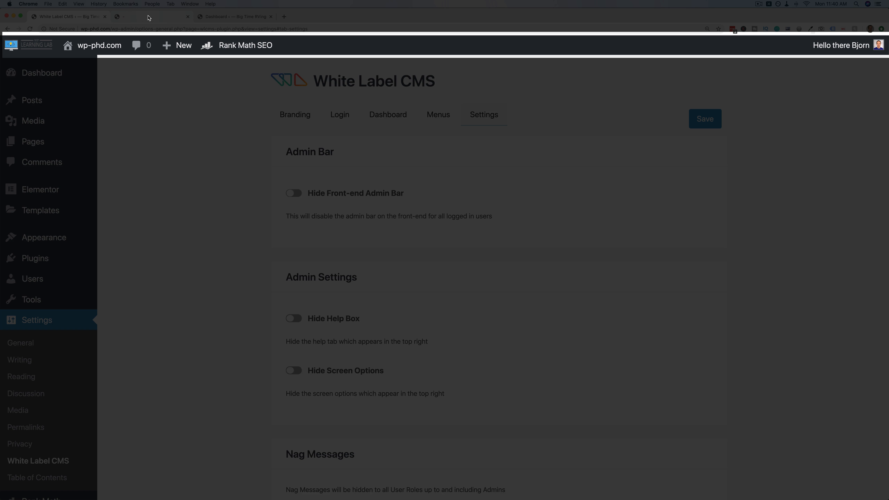
click(149, 18)
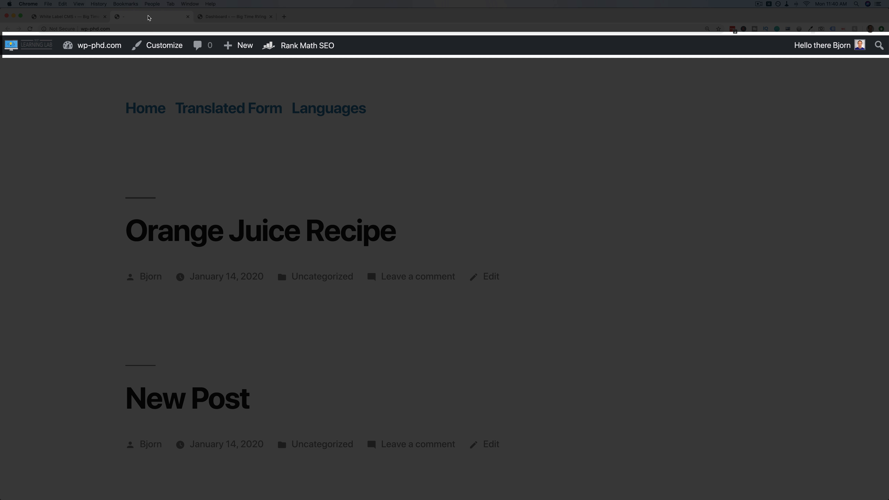
Enable Hide Front-end Admin Bar, save, and reload the live site to confirm it's gone.
click(77, 17)
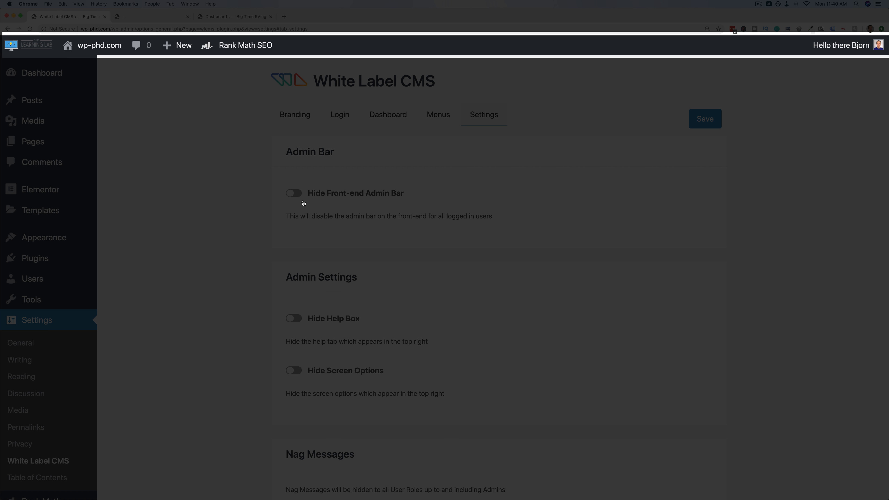
click(703, 119)
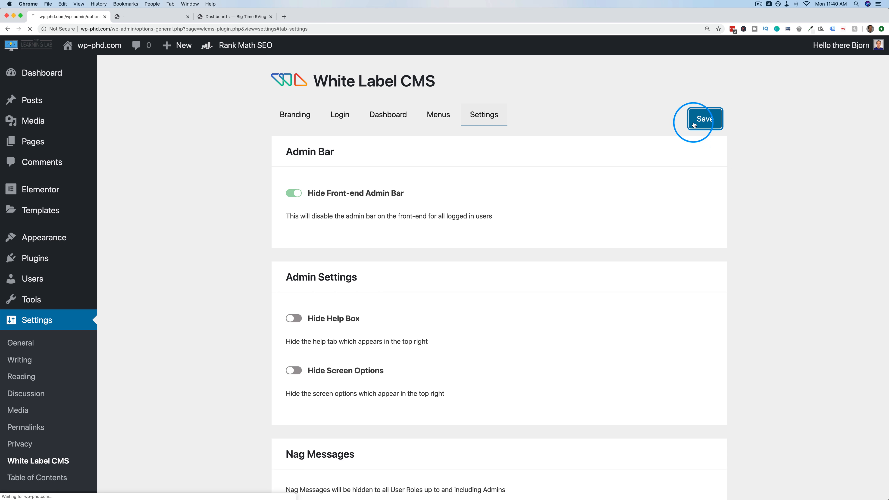
click(174, 23)
key(super+r)
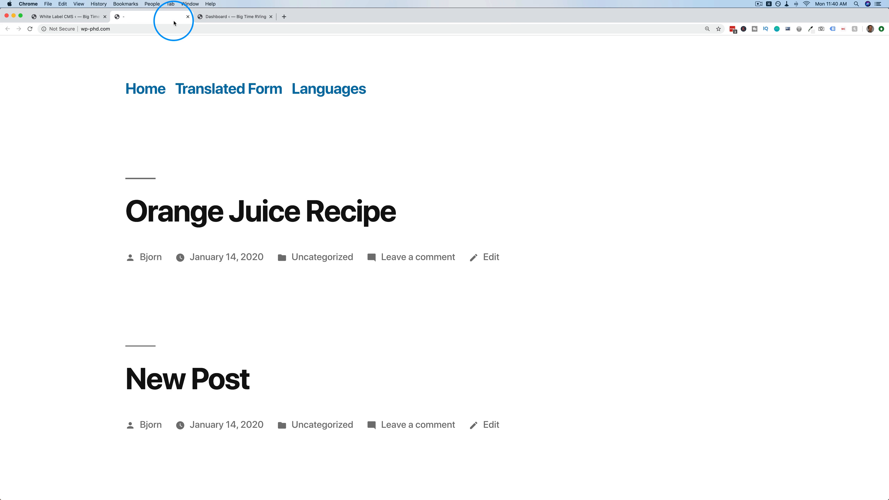
key(ctrl+shift+Tab)
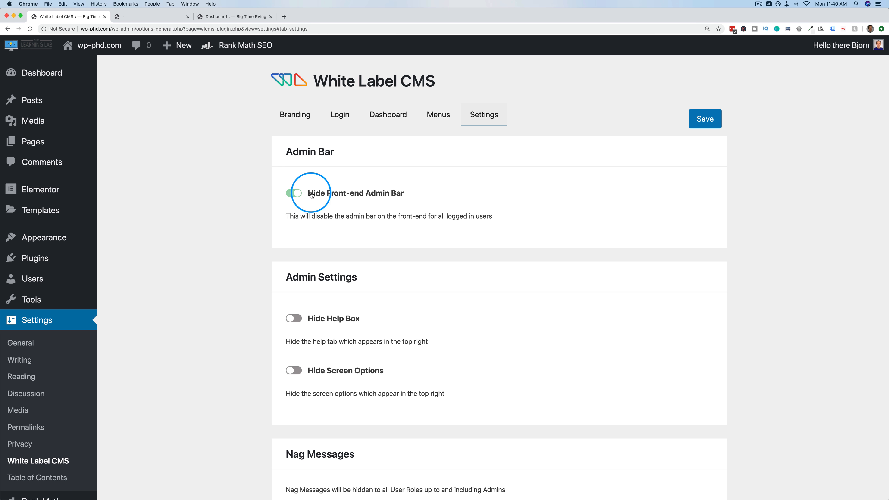
Open Appearance > Menus in a new tab and view it.
scroll(264, 216, down, 1)
scroll(264, 214, down, 5)
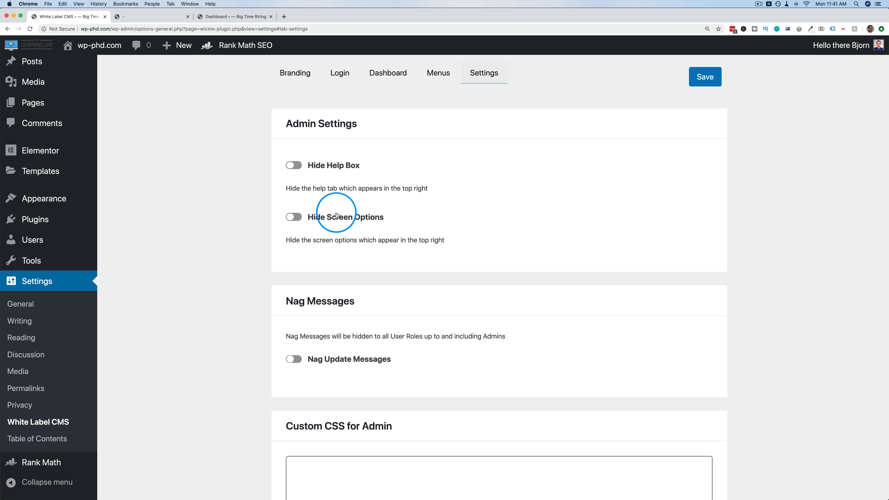
scroll(819, 198, up, 5)
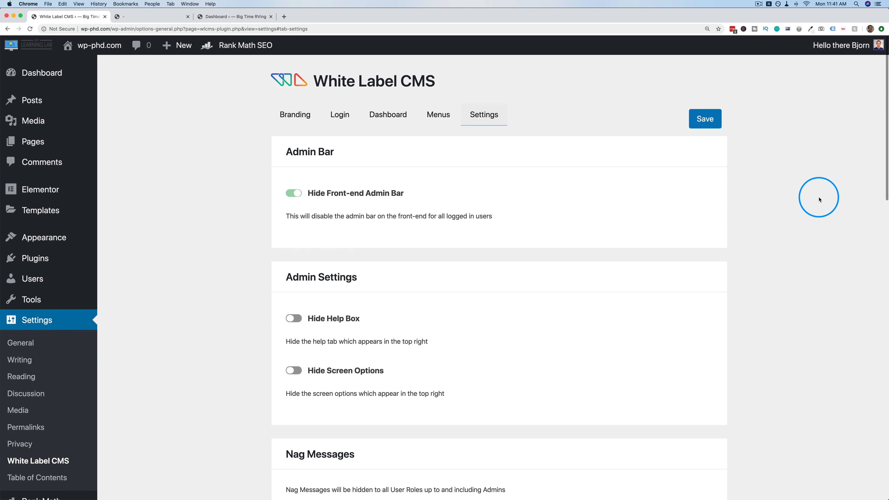
scroll(268, 293, down, 3)
mouse_move(53, 199)
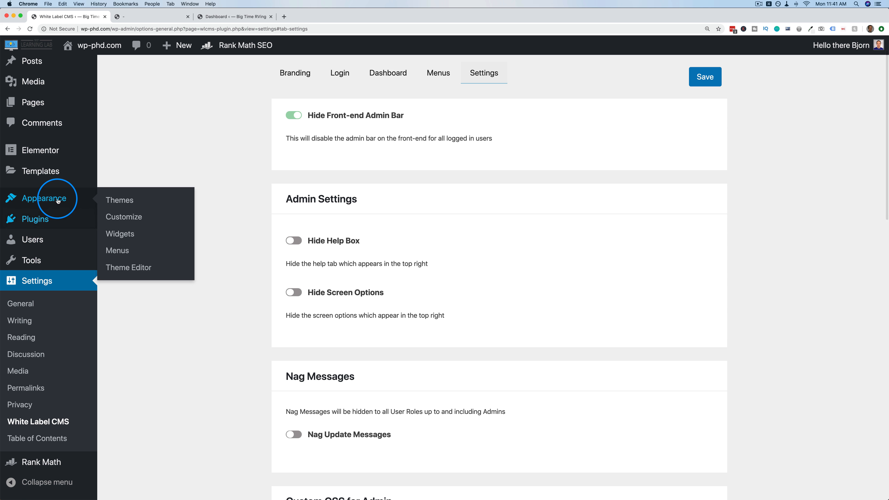
super+click(119, 249)
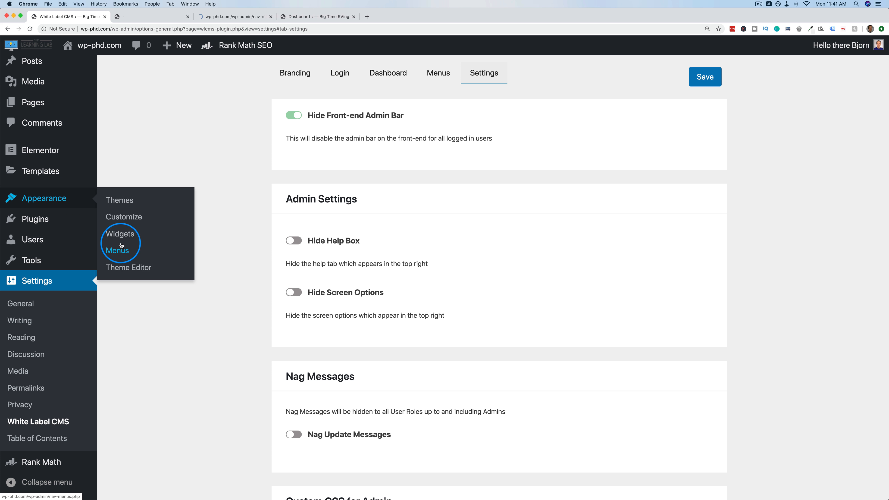
click(214, 16)
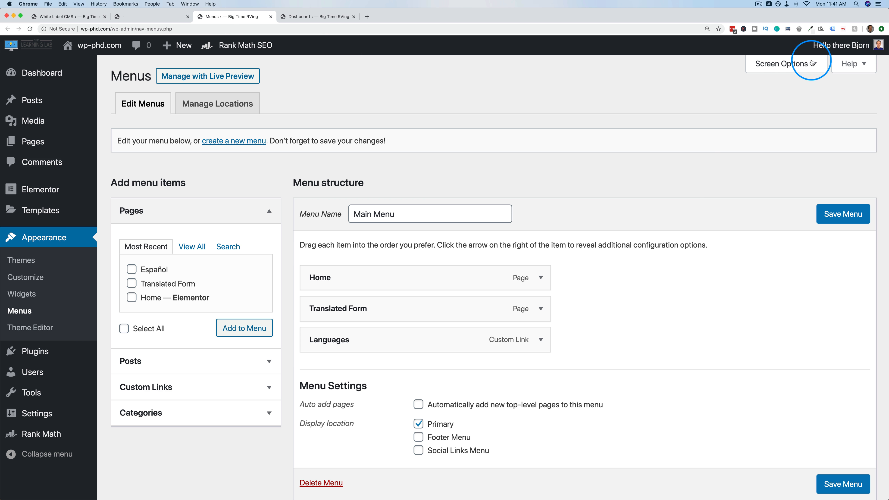
Return to the White Label CMS Settings tab and scroll through its admin bar options.
click(102, 18)
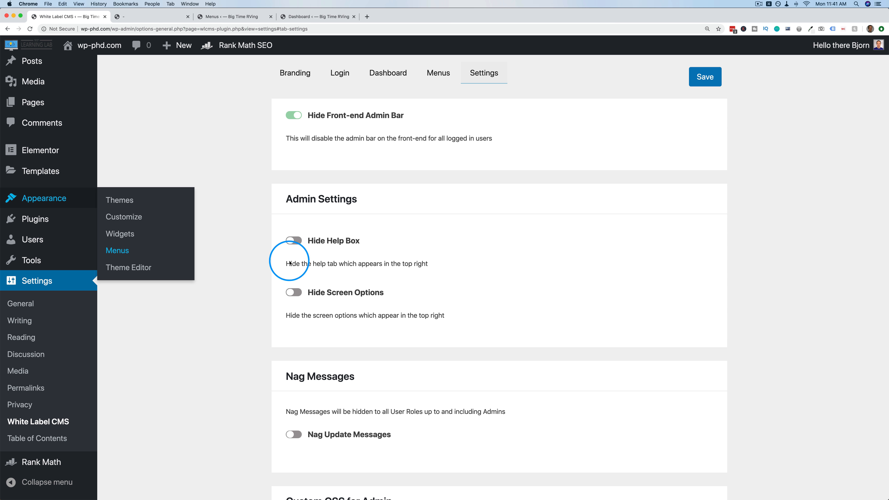
scroll(266, 260, down, 3)
scroll(437, 299, down, 7)
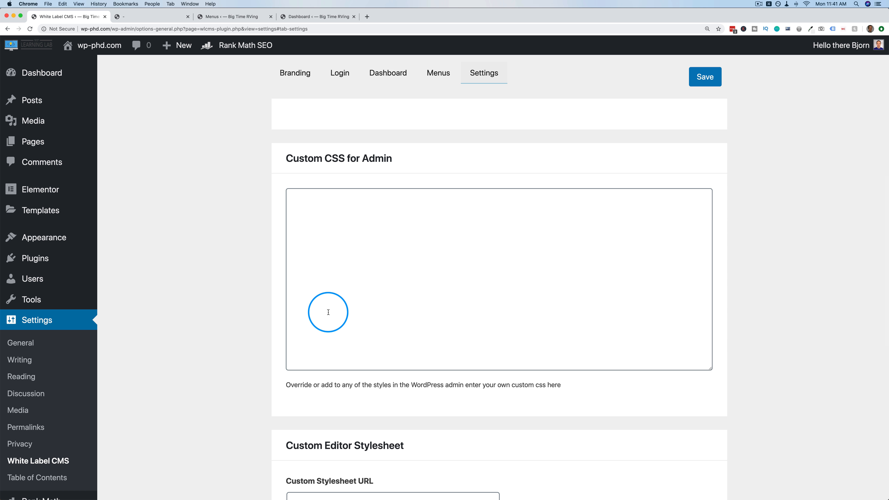
scroll(282, 306, down, 5)
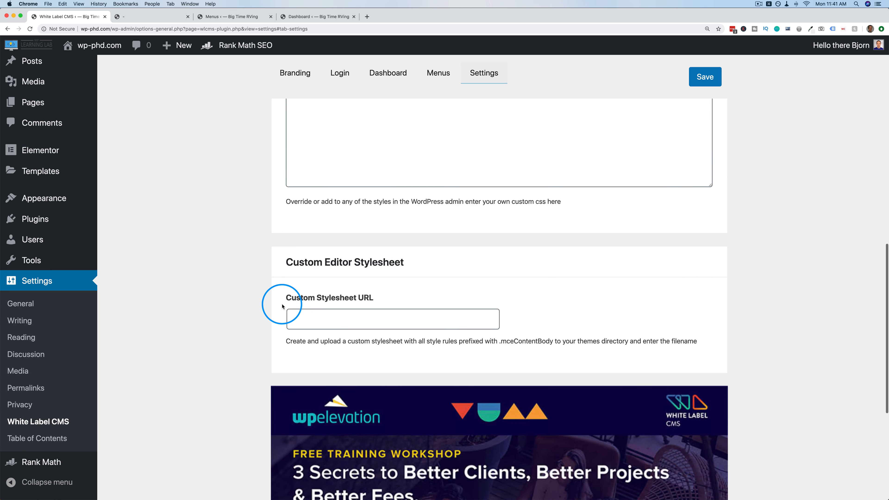
scroll(282, 306, down, 2)
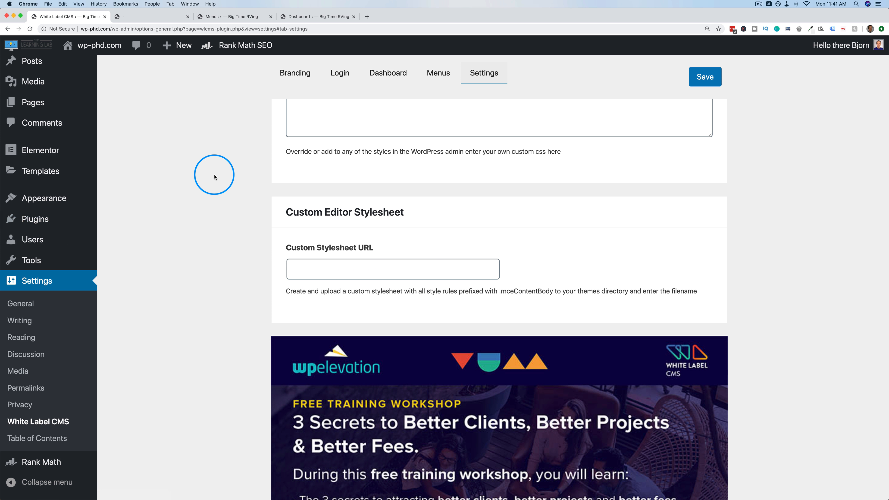
scroll(213, 175, up, 10)
scroll(215, 177, up, 8)
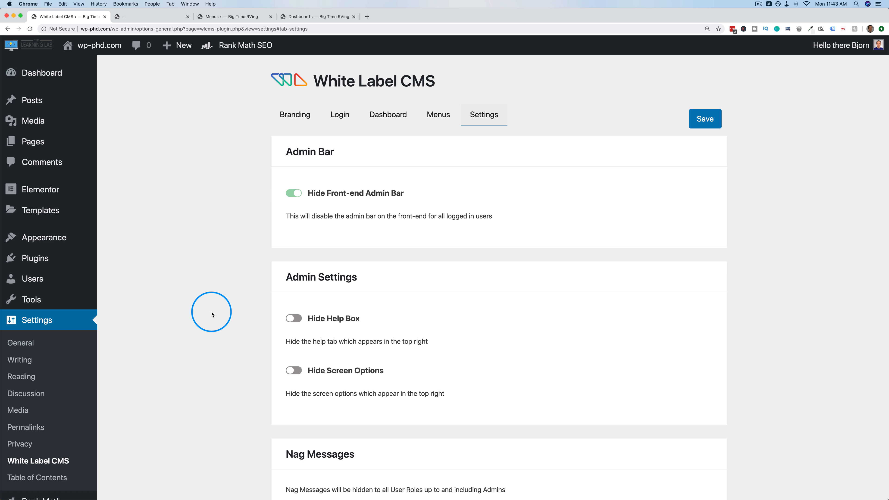
Search Plugins > Add New for 'admin theme' and browse the results led by Aquila Admin Theme.
mouse_move(42, 258)
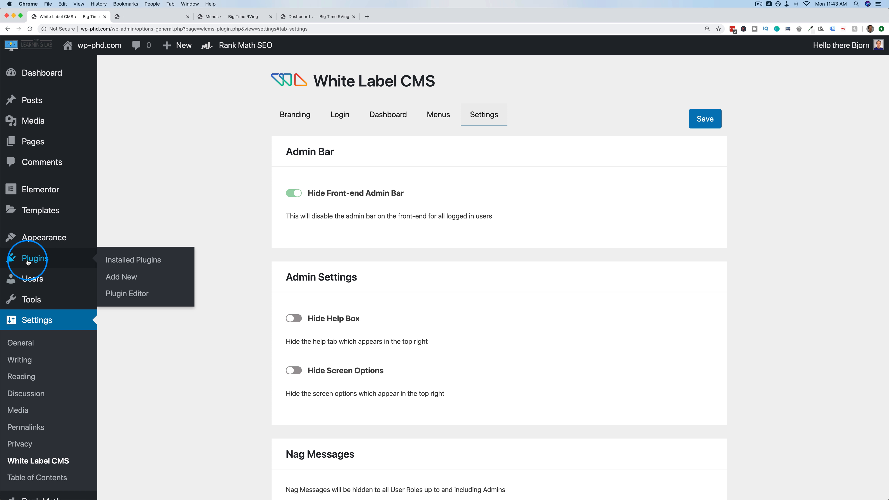
click(109, 276)
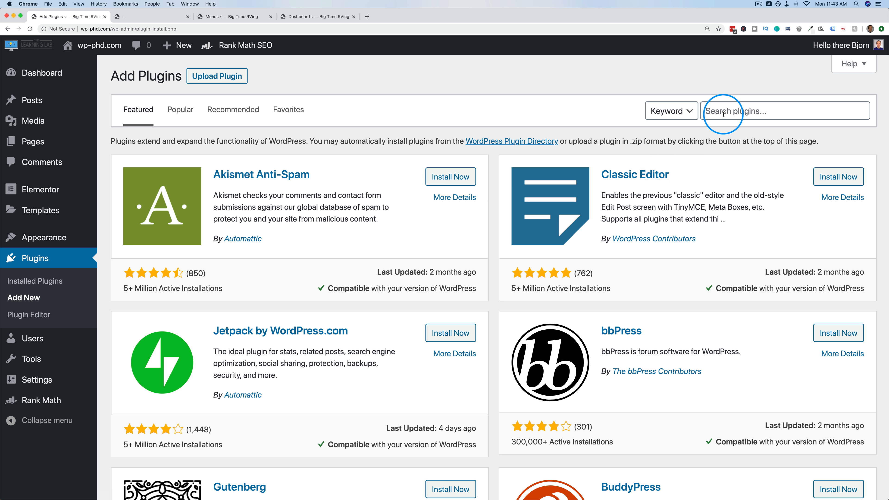
click(723, 114)
text(admin theme)
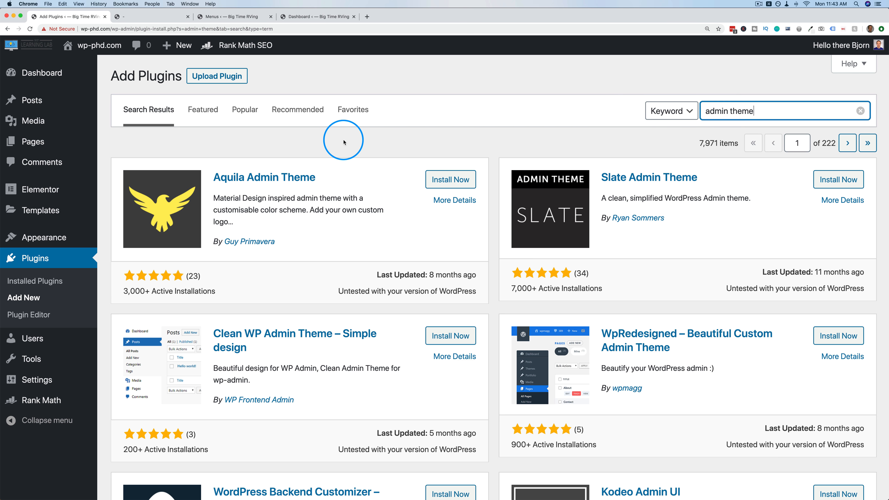
scroll(321, 219, down, 2)
scroll(321, 219, down, 1)
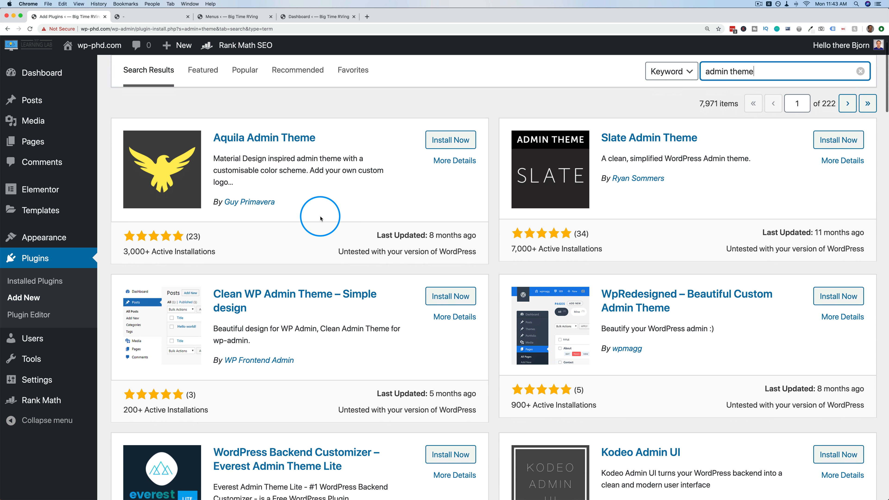
scroll(320, 218, down, 3)
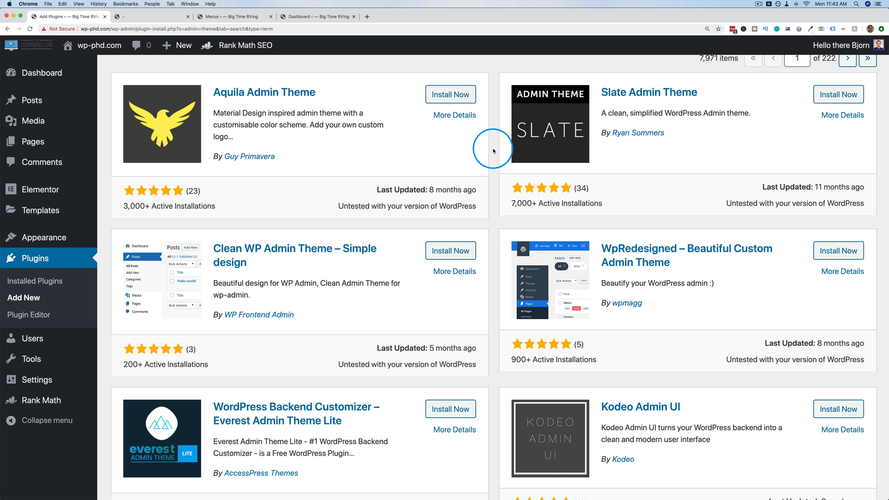
scroll(494, 168, down, 5)
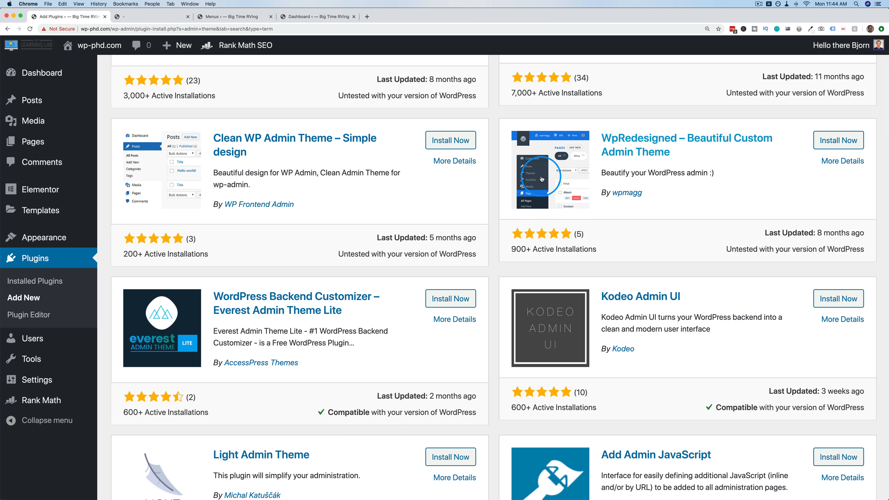
scroll(507, 242, down, 6)
scroll(505, 246, down, 5)
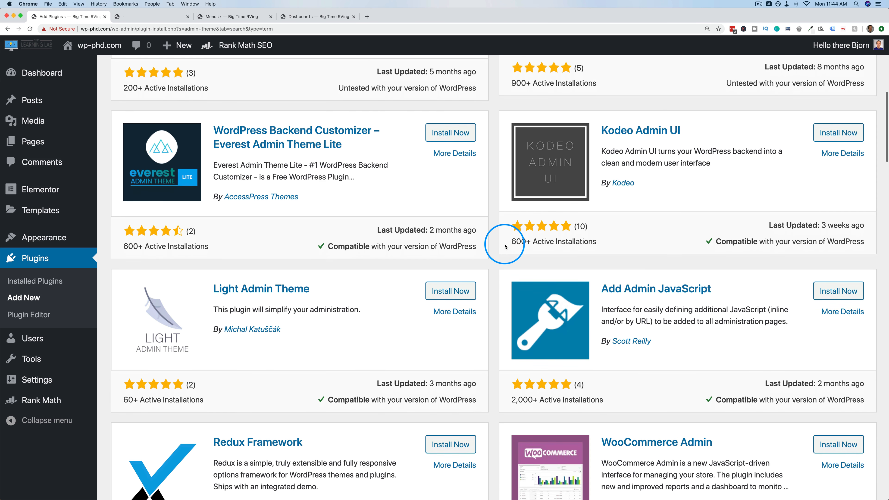
scroll(505, 246, up, 15)
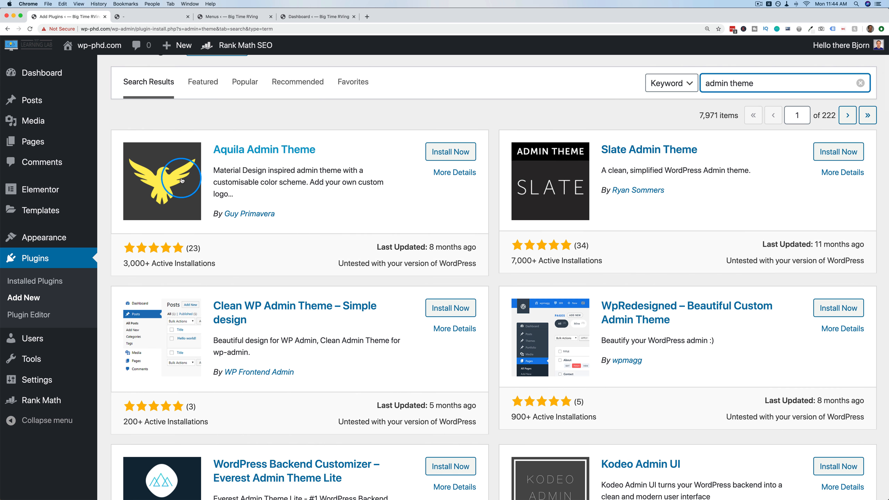
Install and activate Aquila Admin Theme, then view the restyled Dashboard.
click(451, 151)
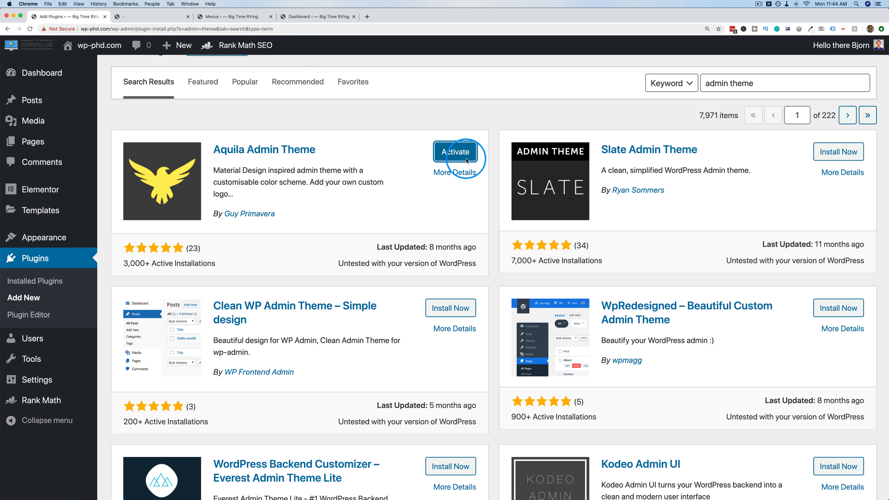
click(456, 153)
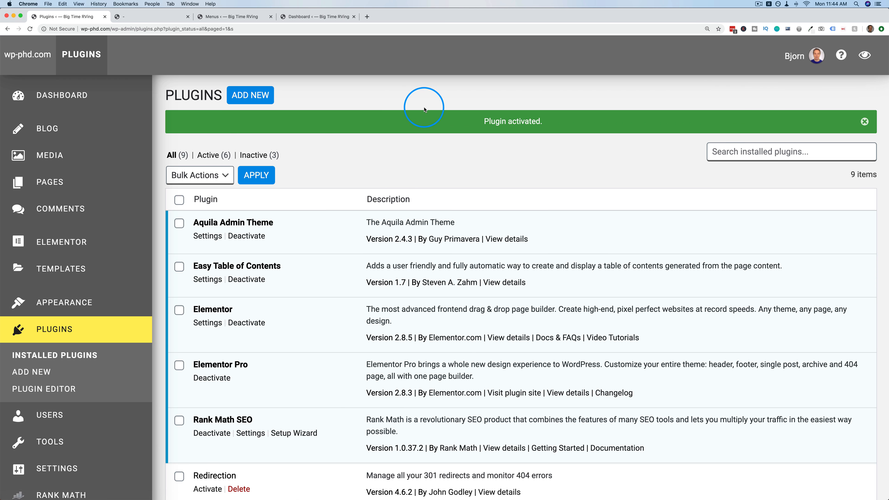
mouse_move(62, 109)
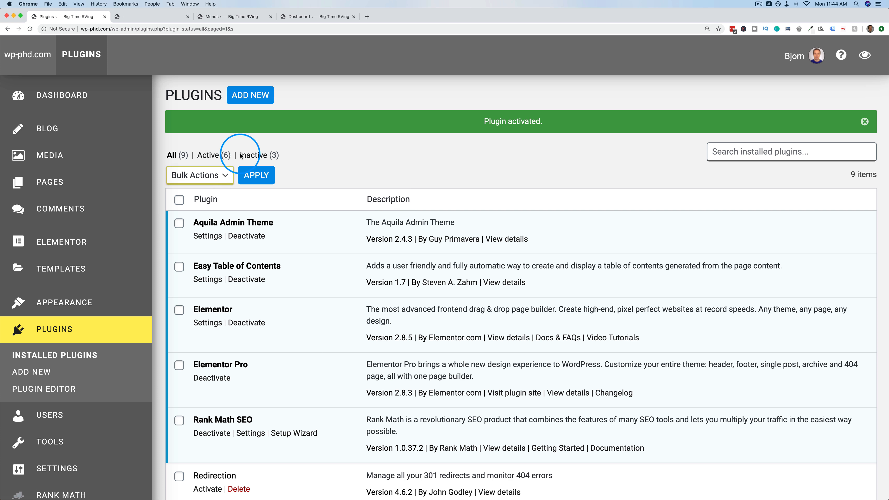
click(65, 93)
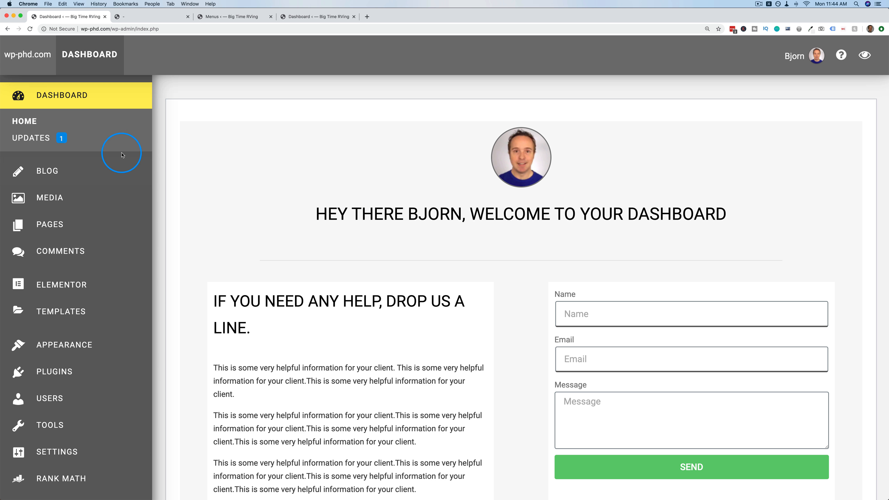
mouse_move(68, 296)
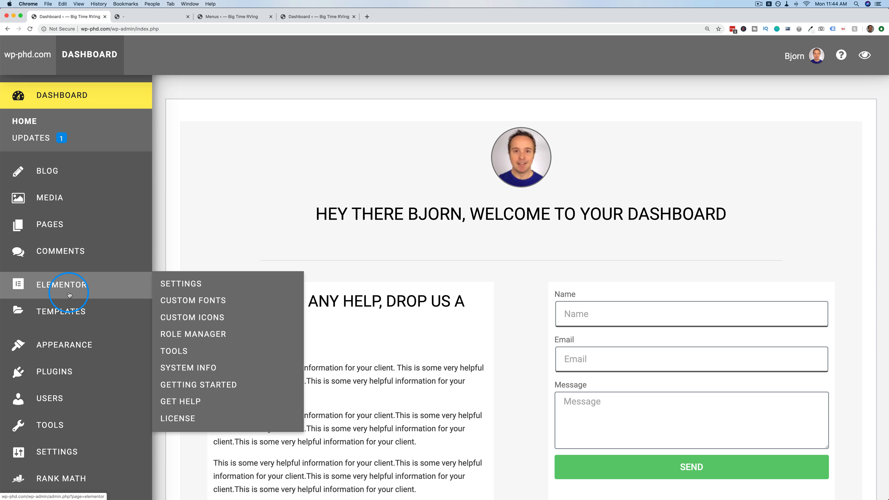